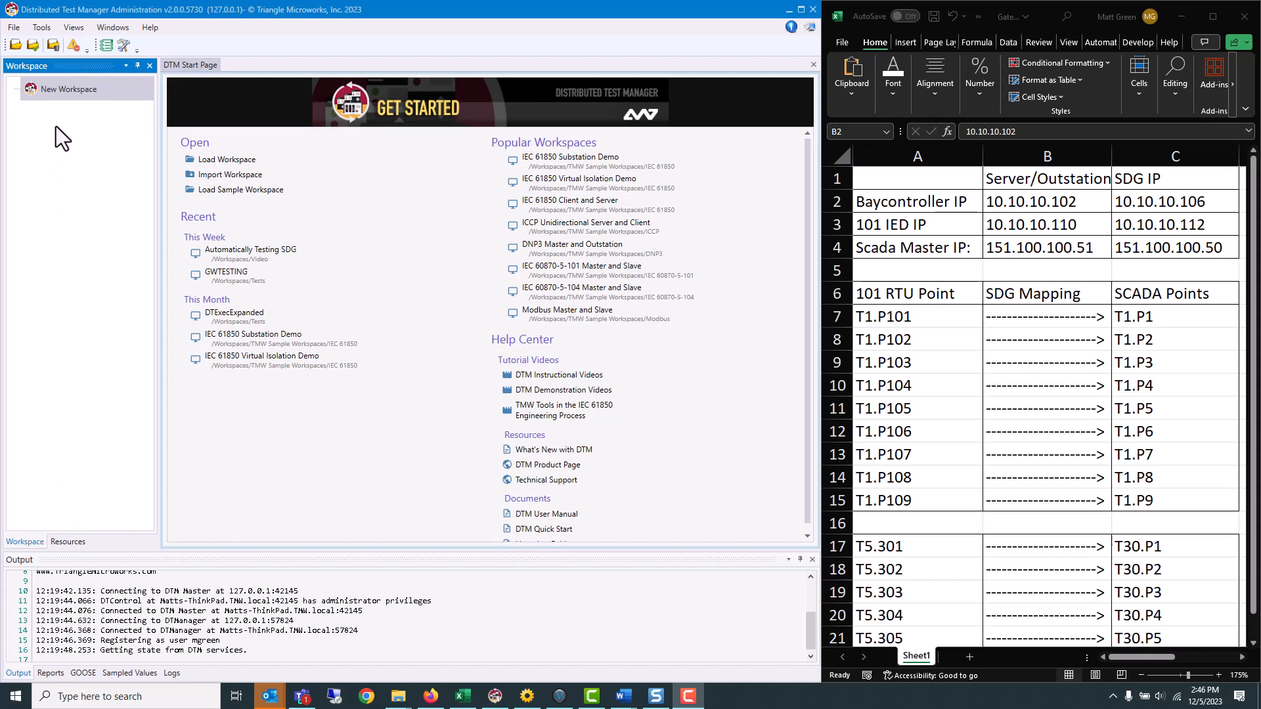
# Add a folder named IEDS to the new workspace
pyautogui.moveTo(57, 93)
pyautogui.rightClick(57, 89)
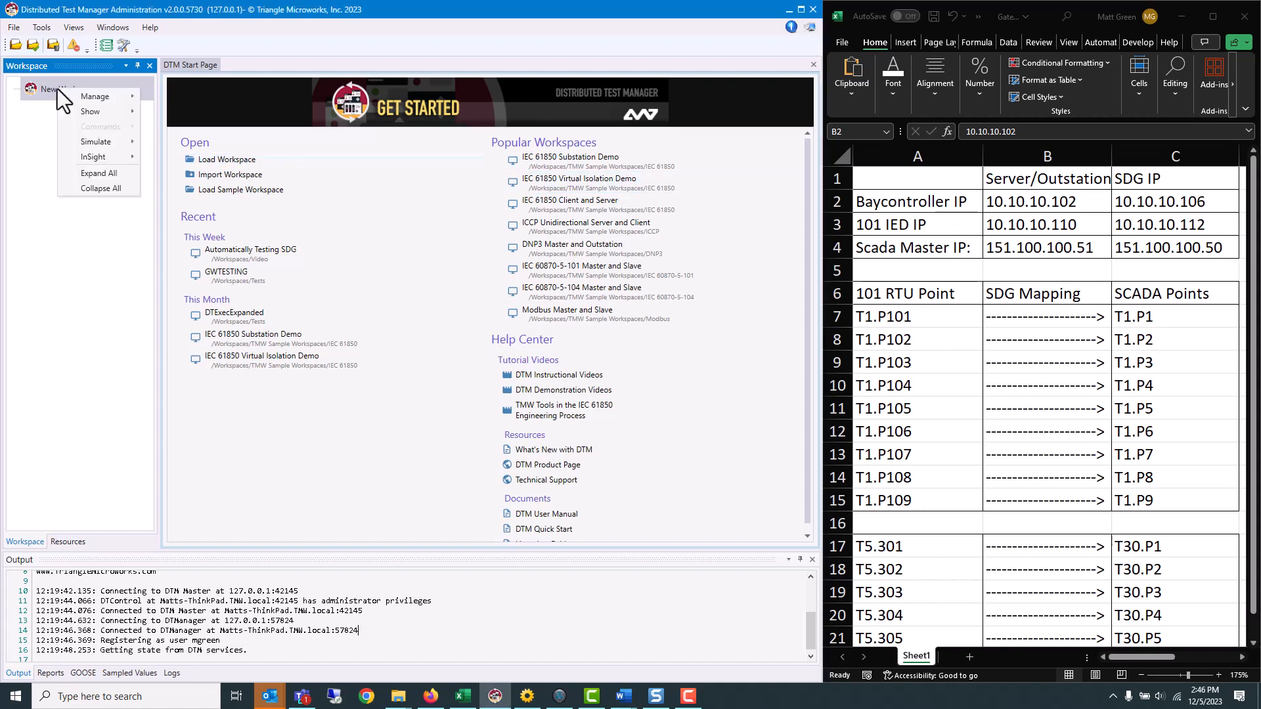
pyautogui.moveTo(106, 95)
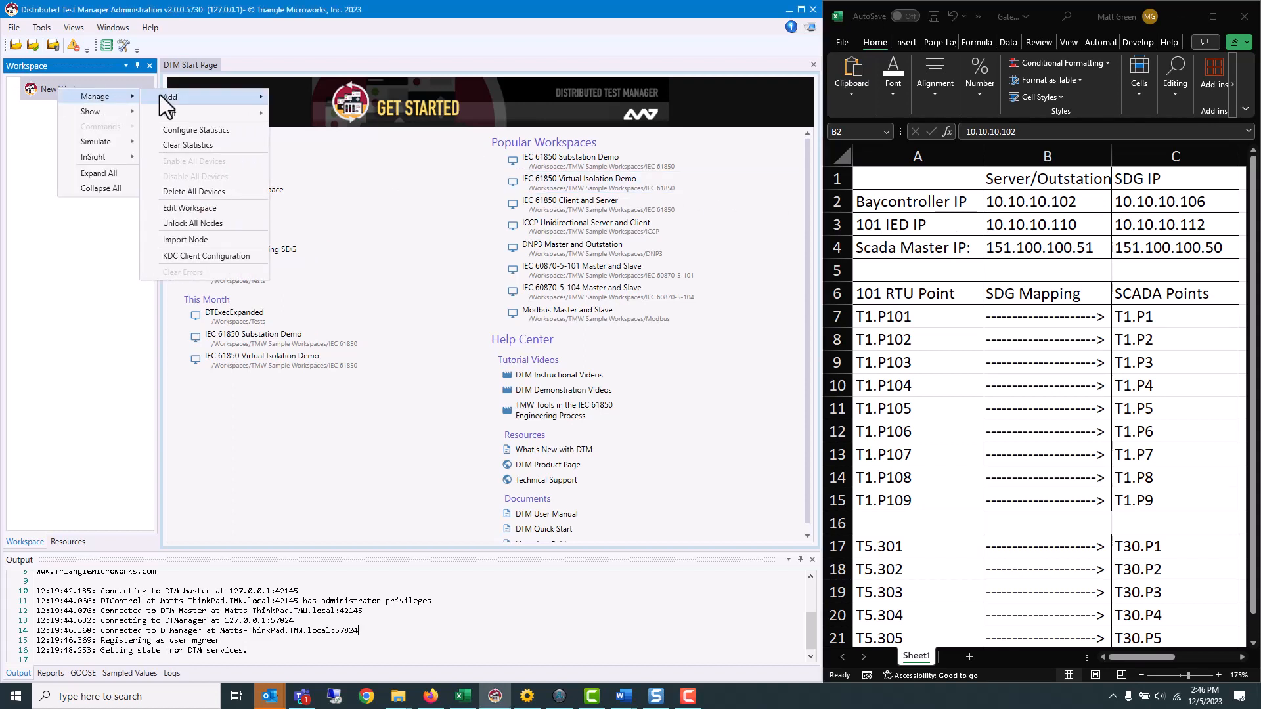
pyautogui.moveTo(160, 95)
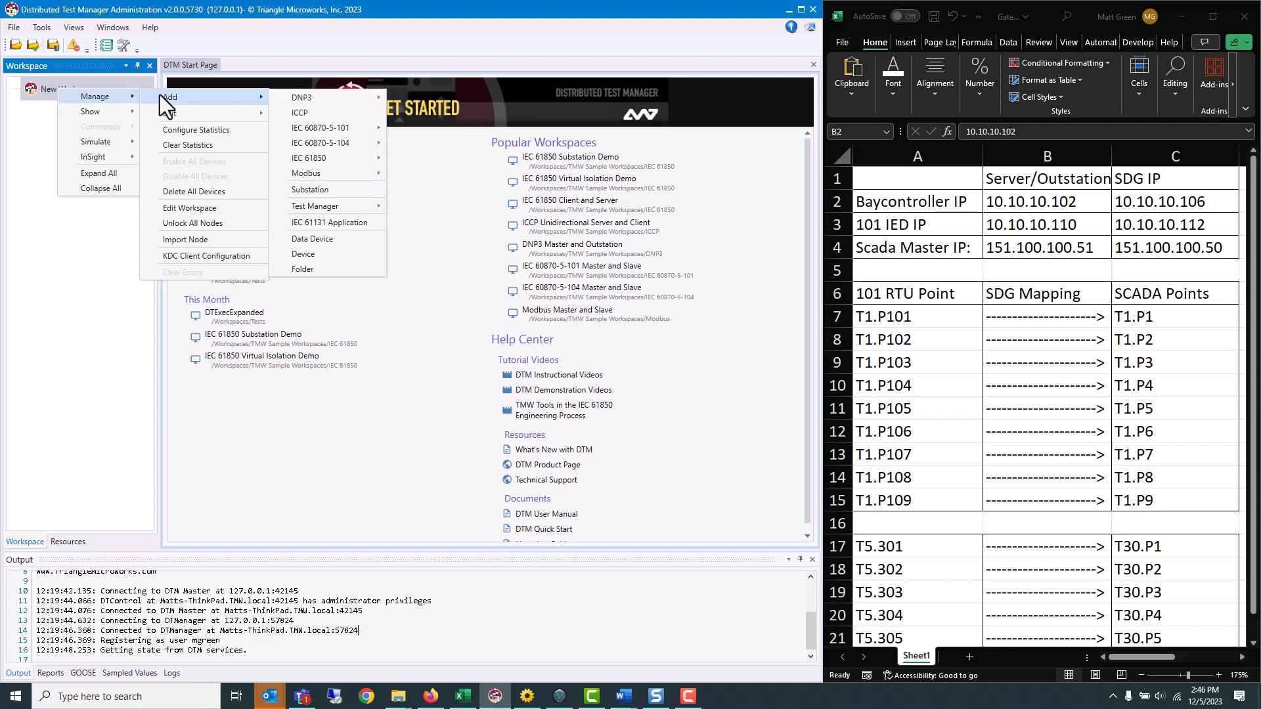
pyautogui.click(324, 269)
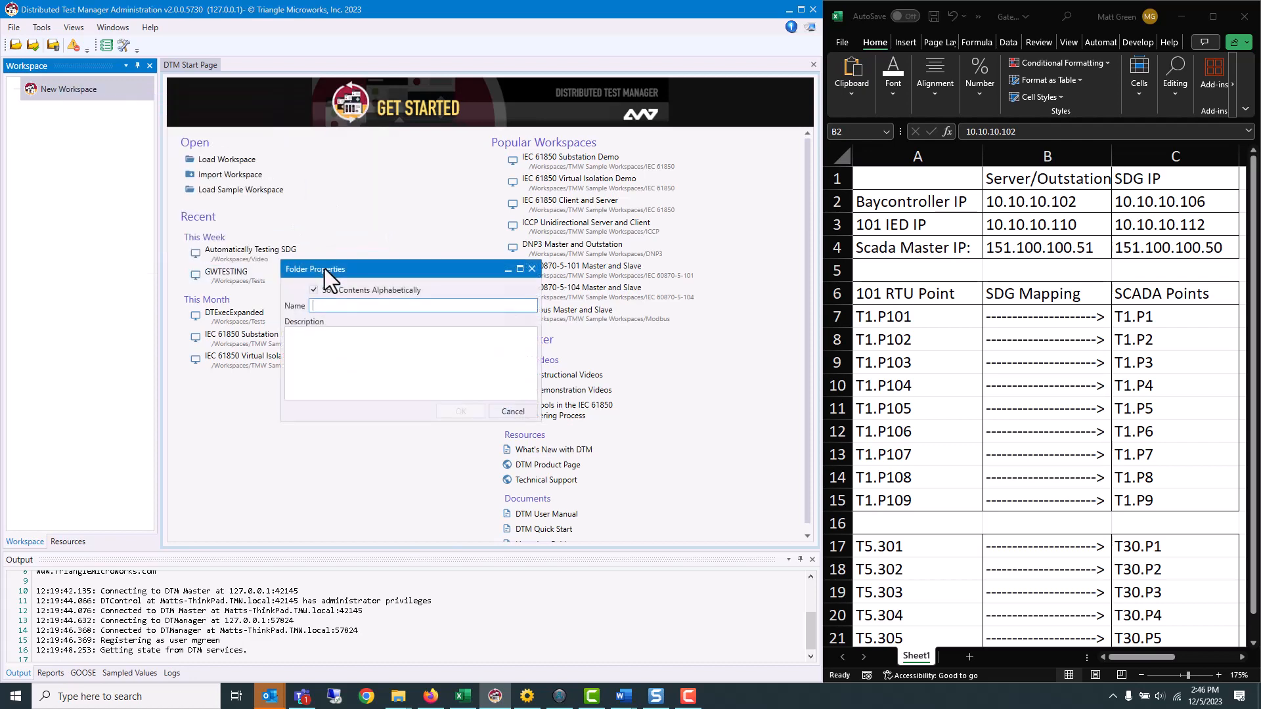
pyautogui.write('IEDS')
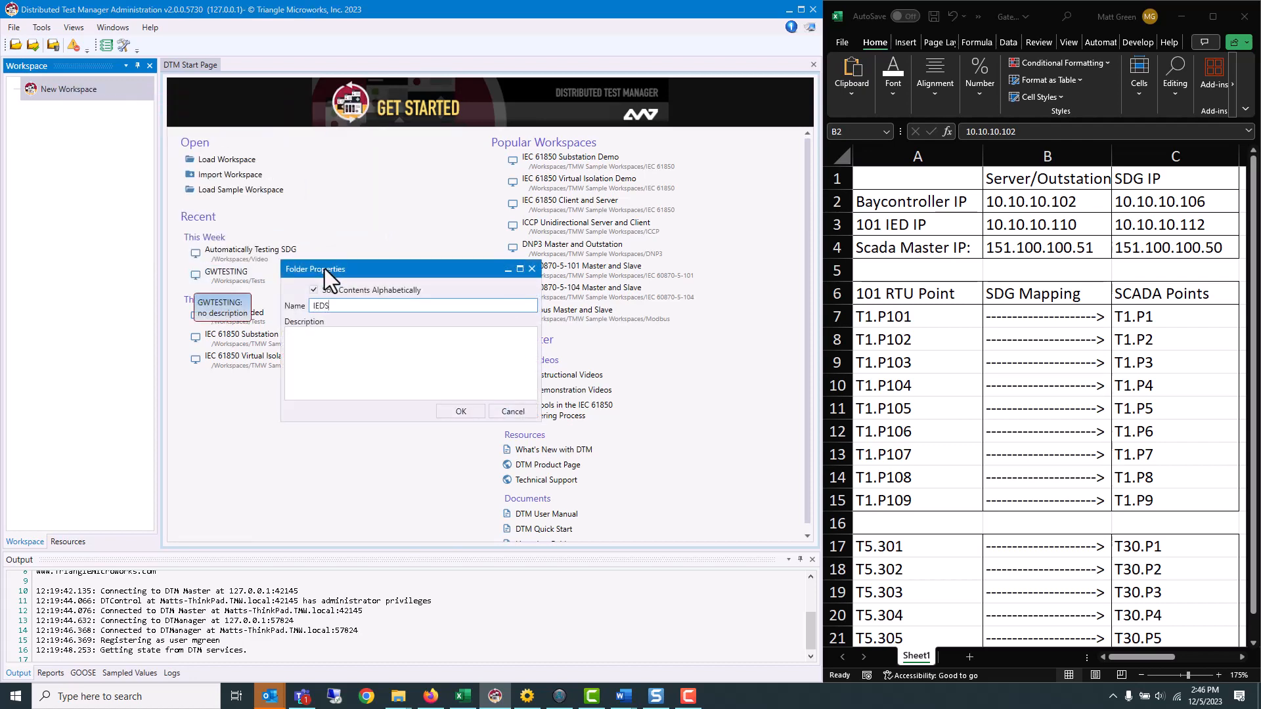
pyautogui.click(470, 407)
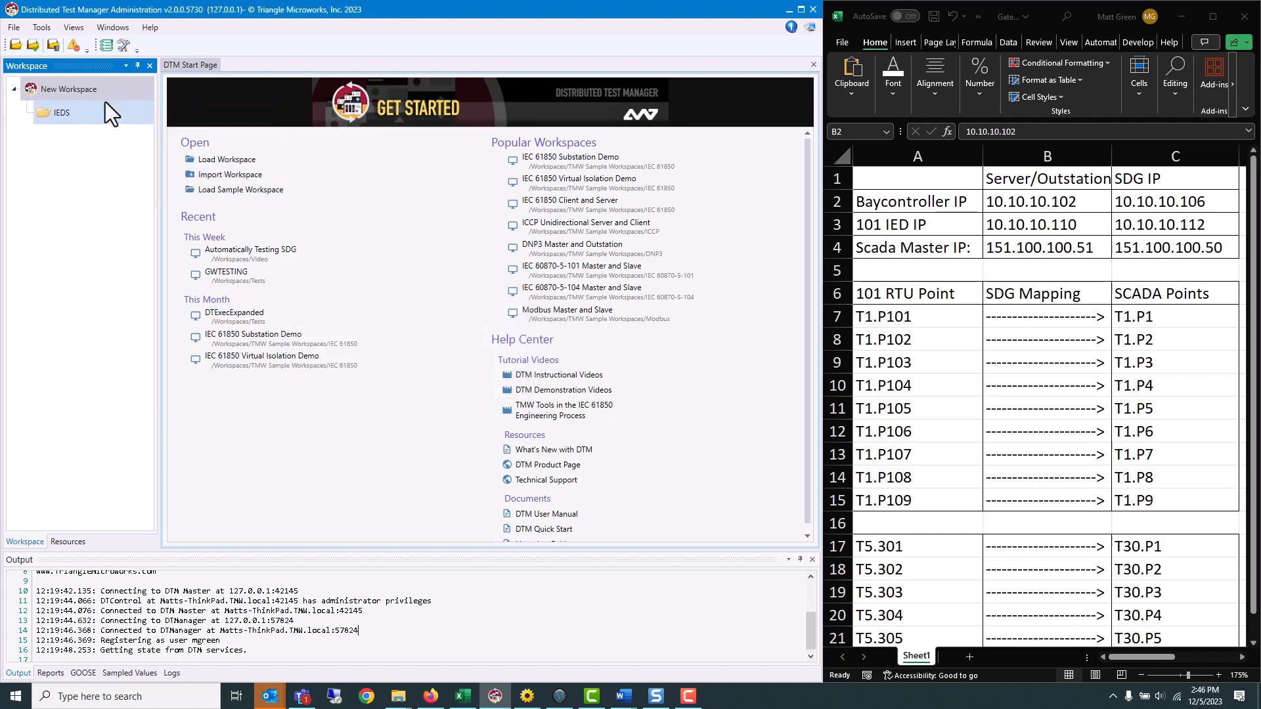
# Start adding an IEC 61850 server to the IEDS folder
pyautogui.rightClick(68, 117)
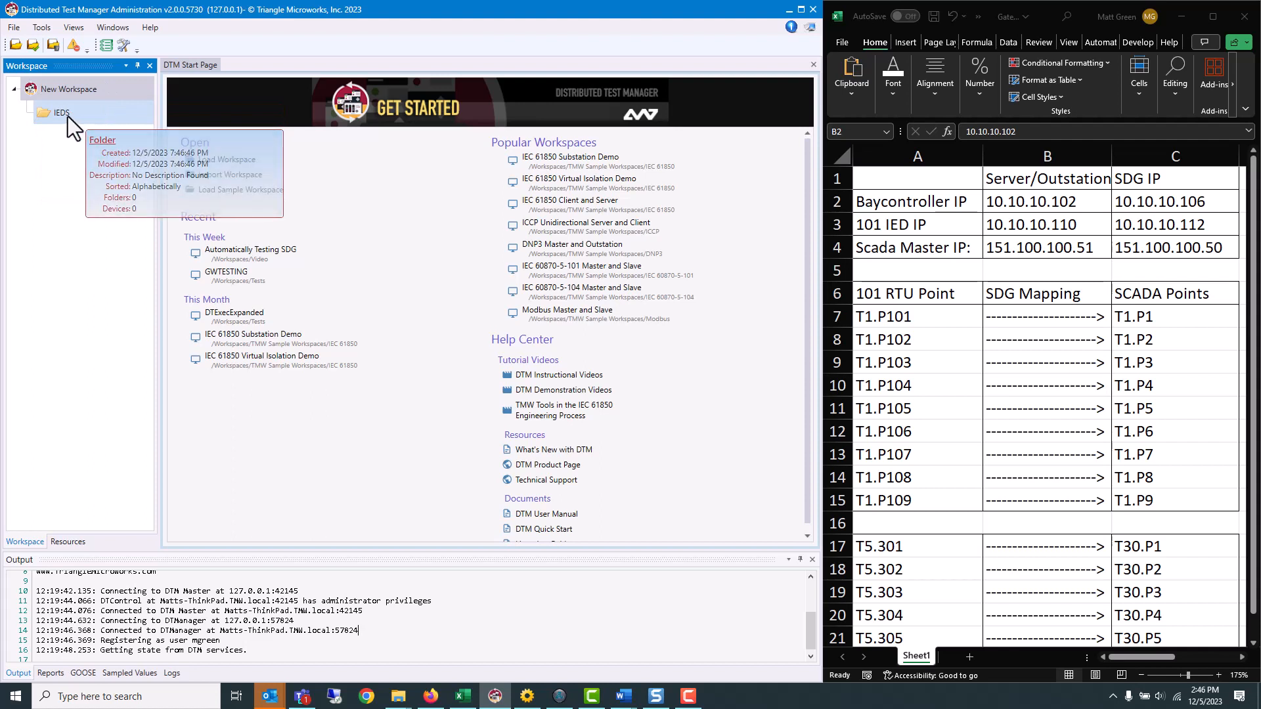
pyautogui.moveTo(98, 123)
pyautogui.moveTo(205, 126)
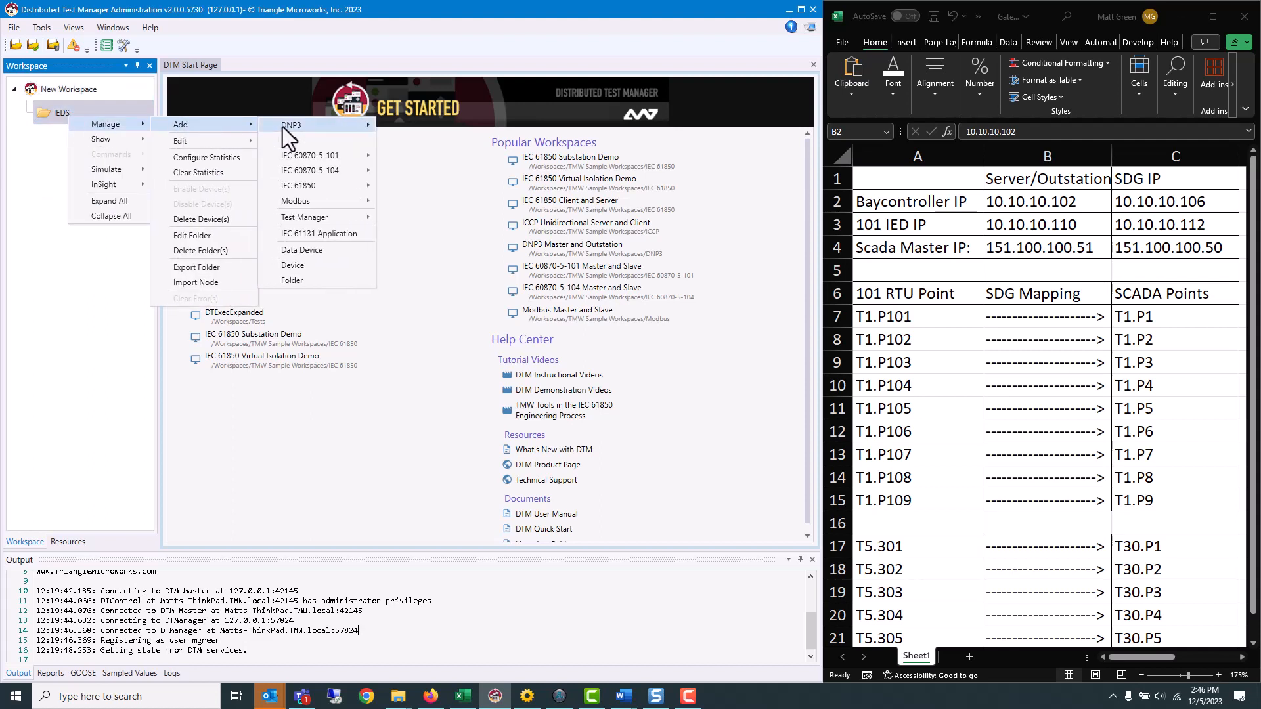
pyautogui.moveTo(282, 127)
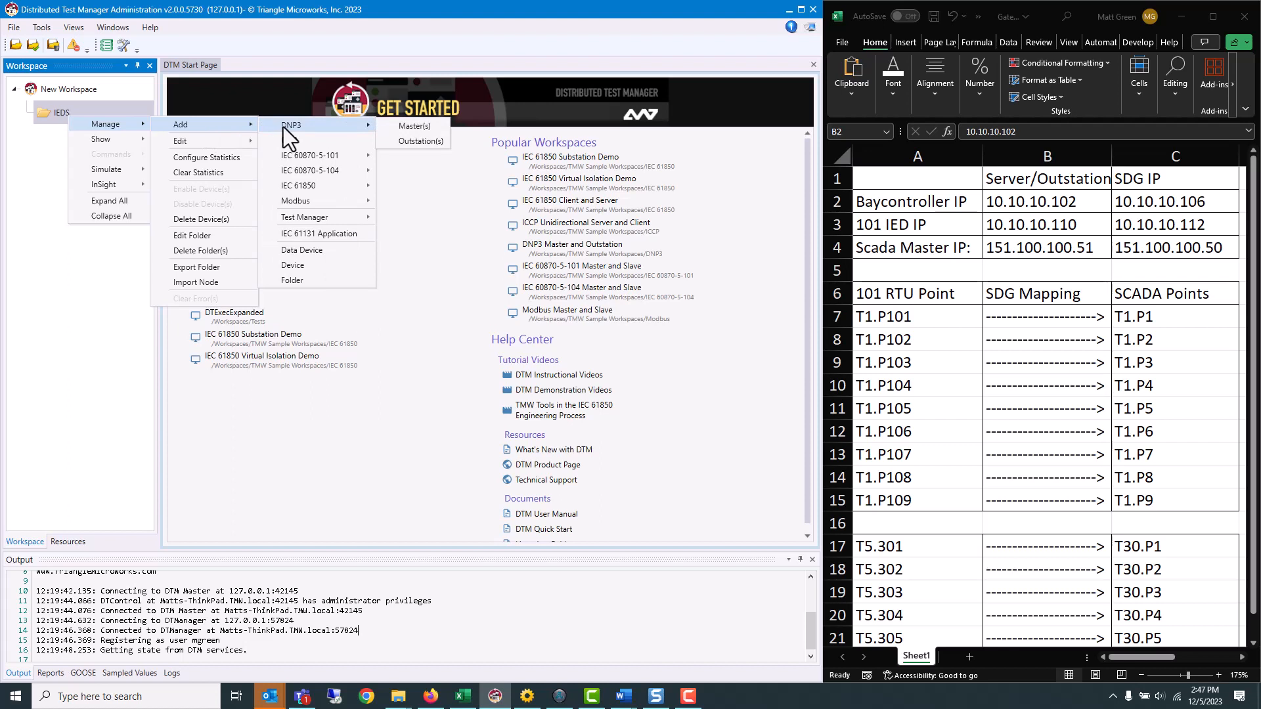
pyautogui.moveTo(306, 191)
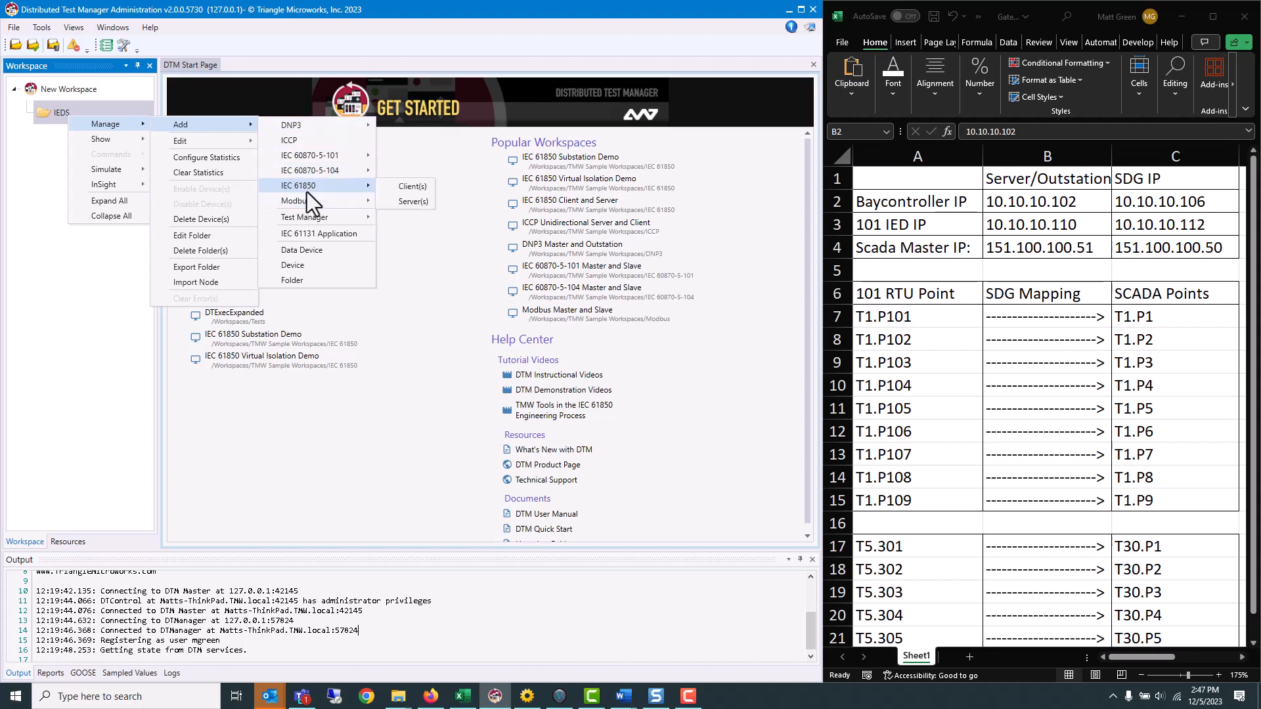
pyautogui.click(412, 204)
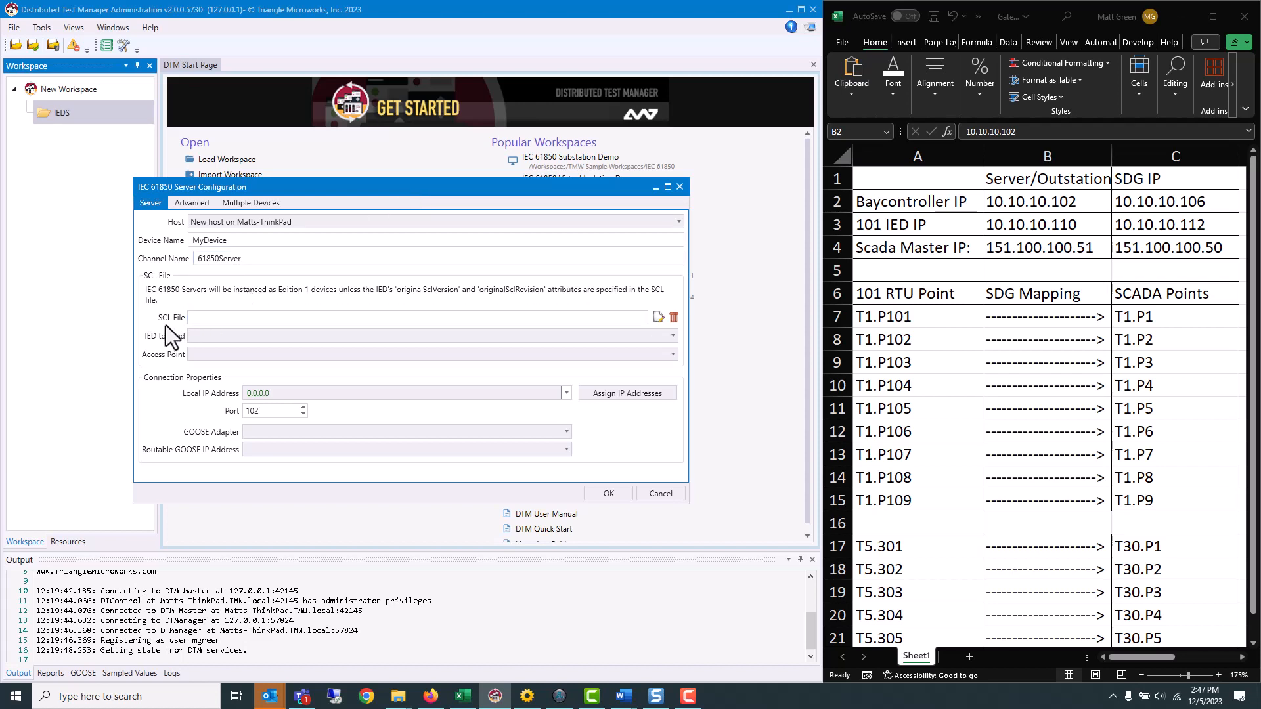
# Import the sample configuration Breaker.icd as the server's SCL file, with file monitoring declined
pyautogui.click(658, 317)
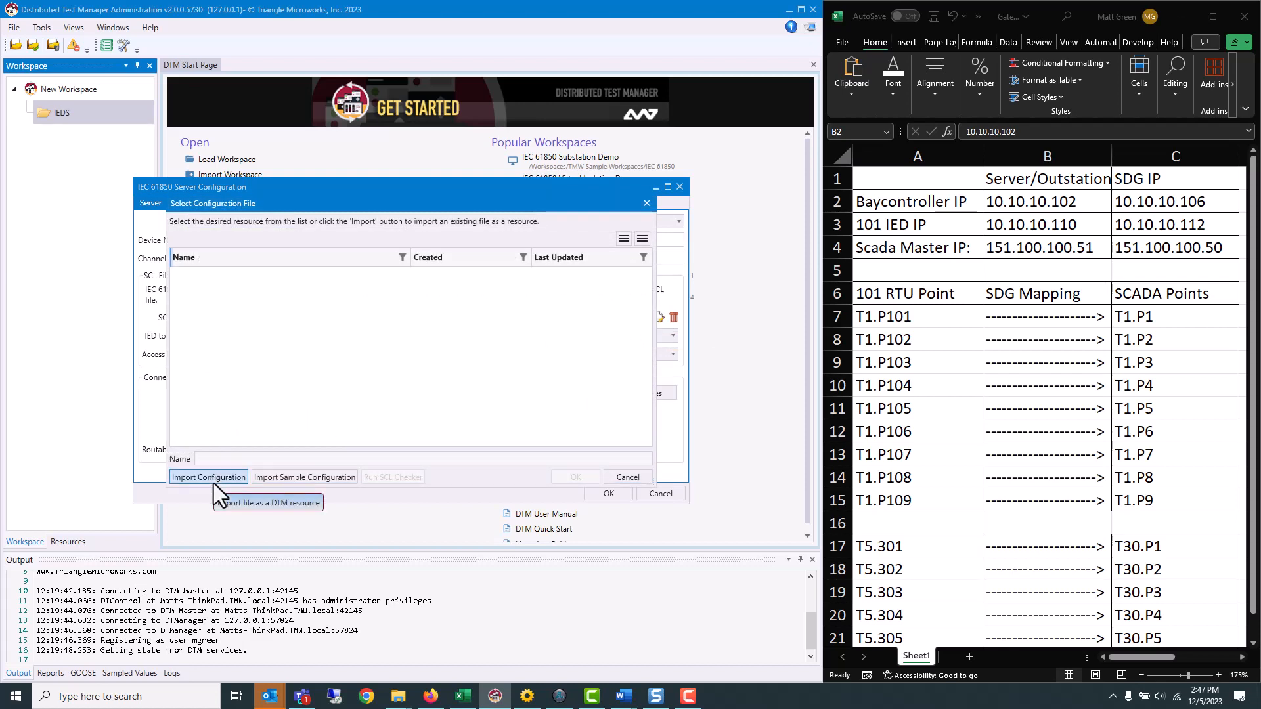
pyautogui.click(335, 482)
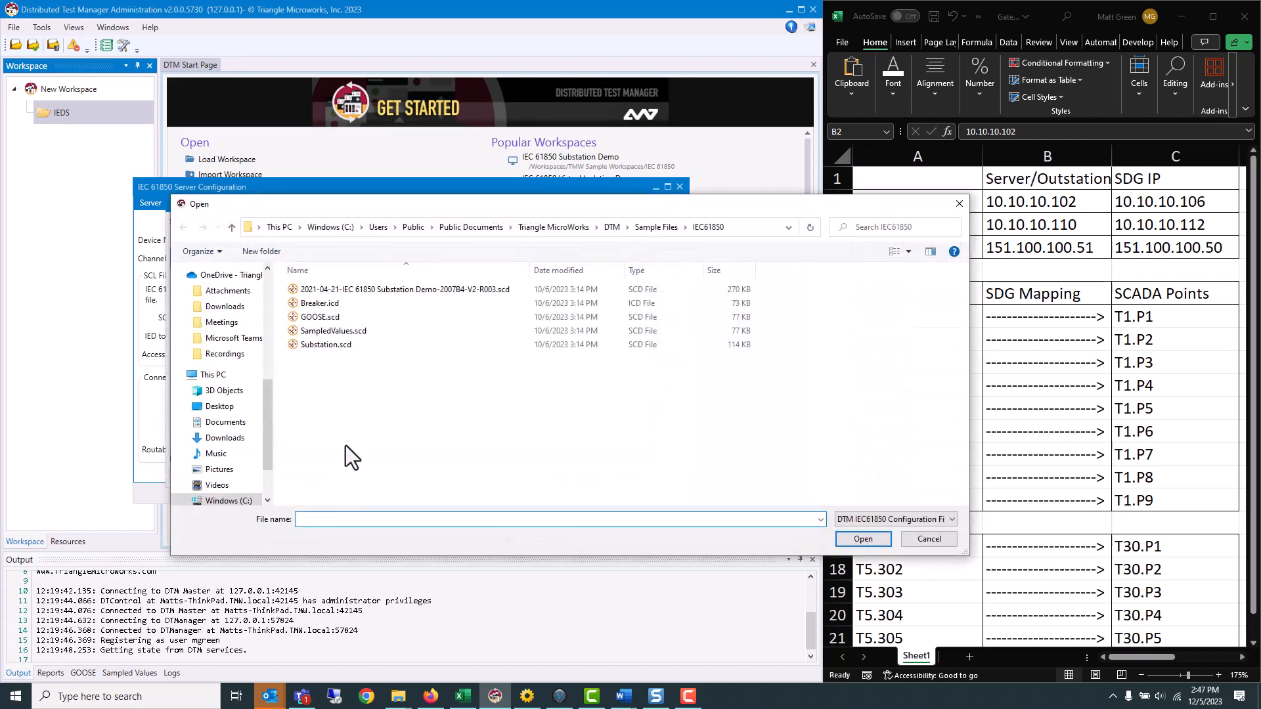
pyautogui.doubleClick(331, 303)
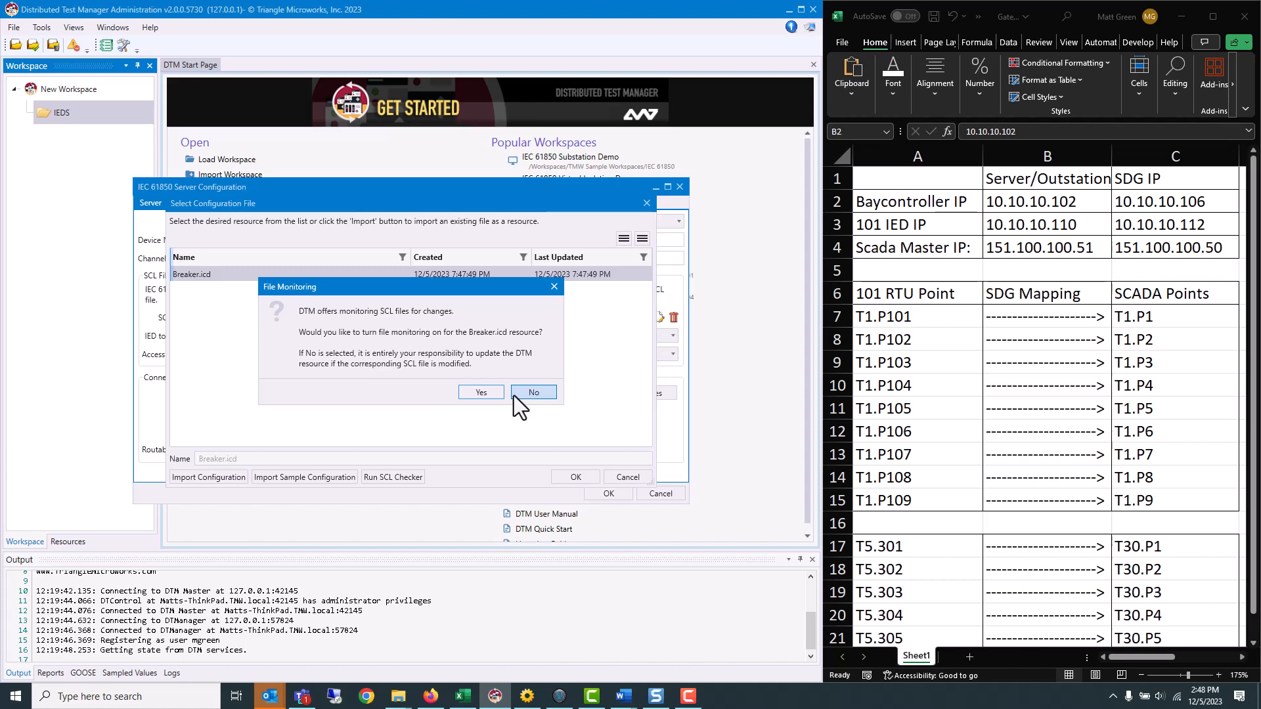
pyautogui.click(515, 394)
pyautogui.click(568, 477)
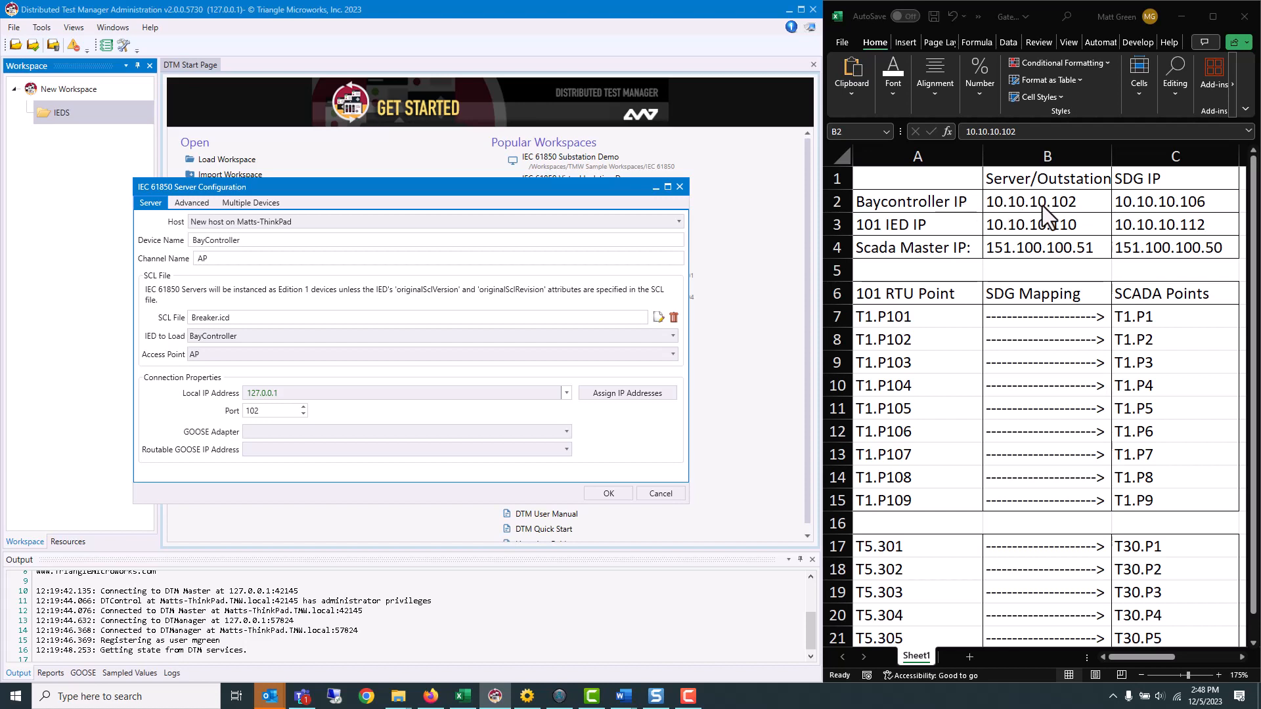
# Set the BayController server's local IP address to 10.10.10.102
pyautogui.doubleClick(303, 392)
pyautogui.write('10.10.10.10')
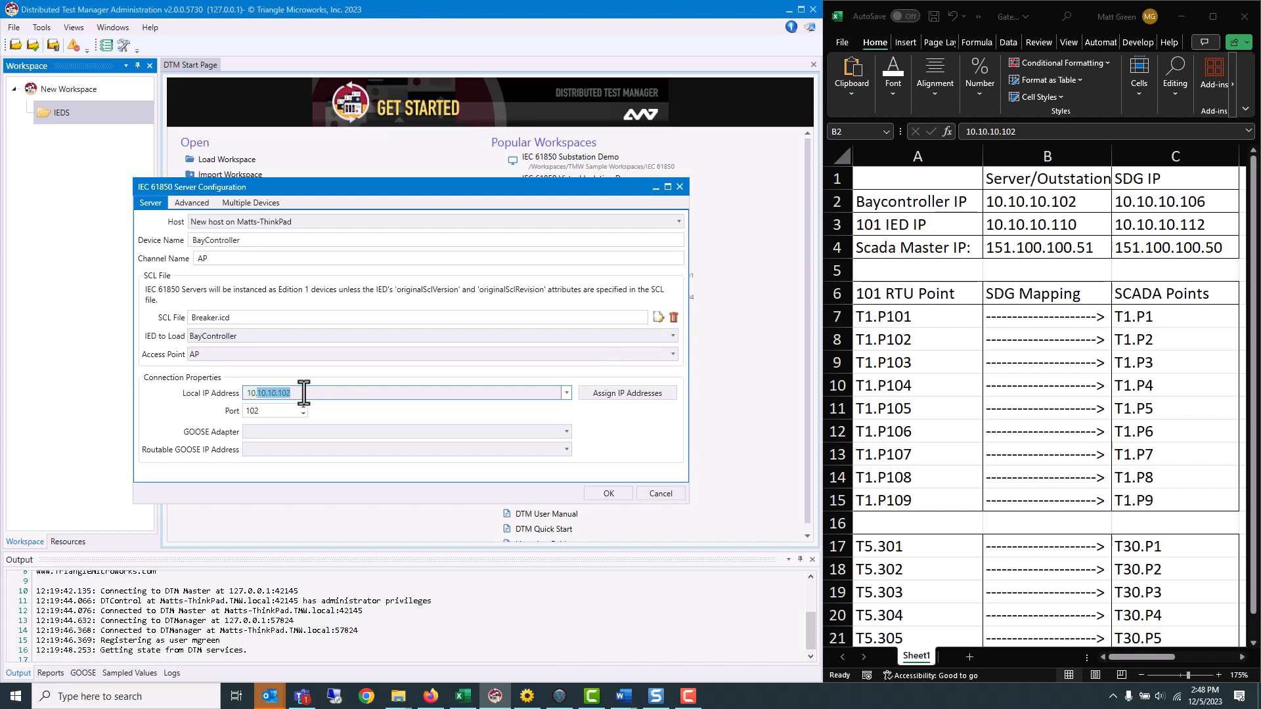
pyautogui.write('2')
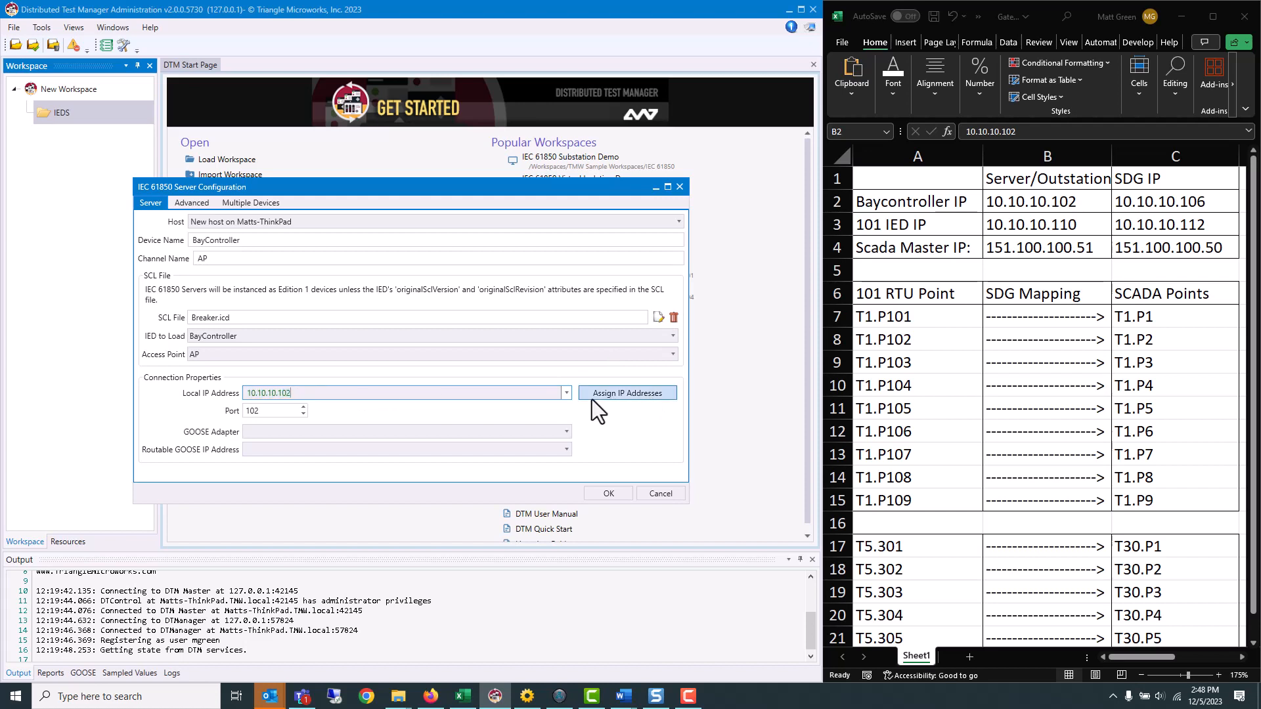
pyautogui.click(566, 393)
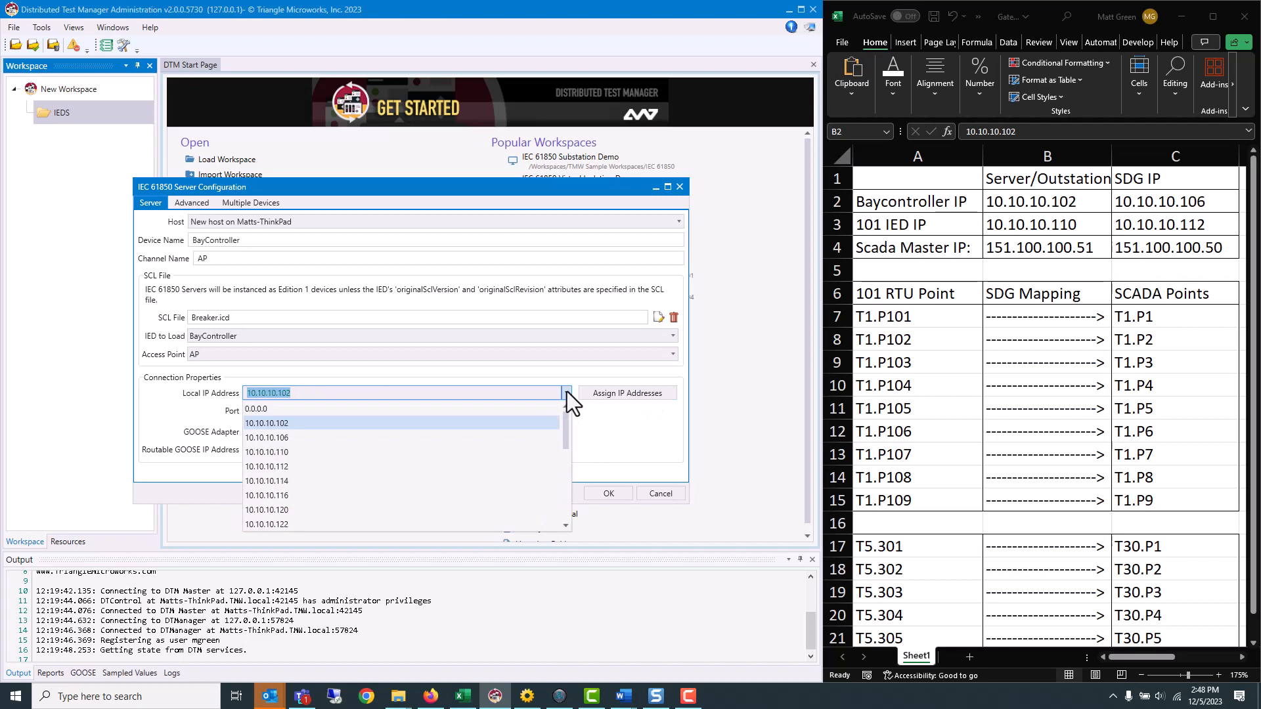
pyautogui.click(336, 423)
# Try 10.10.11.102 as the server's local IP address and restore it to 10.10.10.102
pyautogui.click(330, 393)
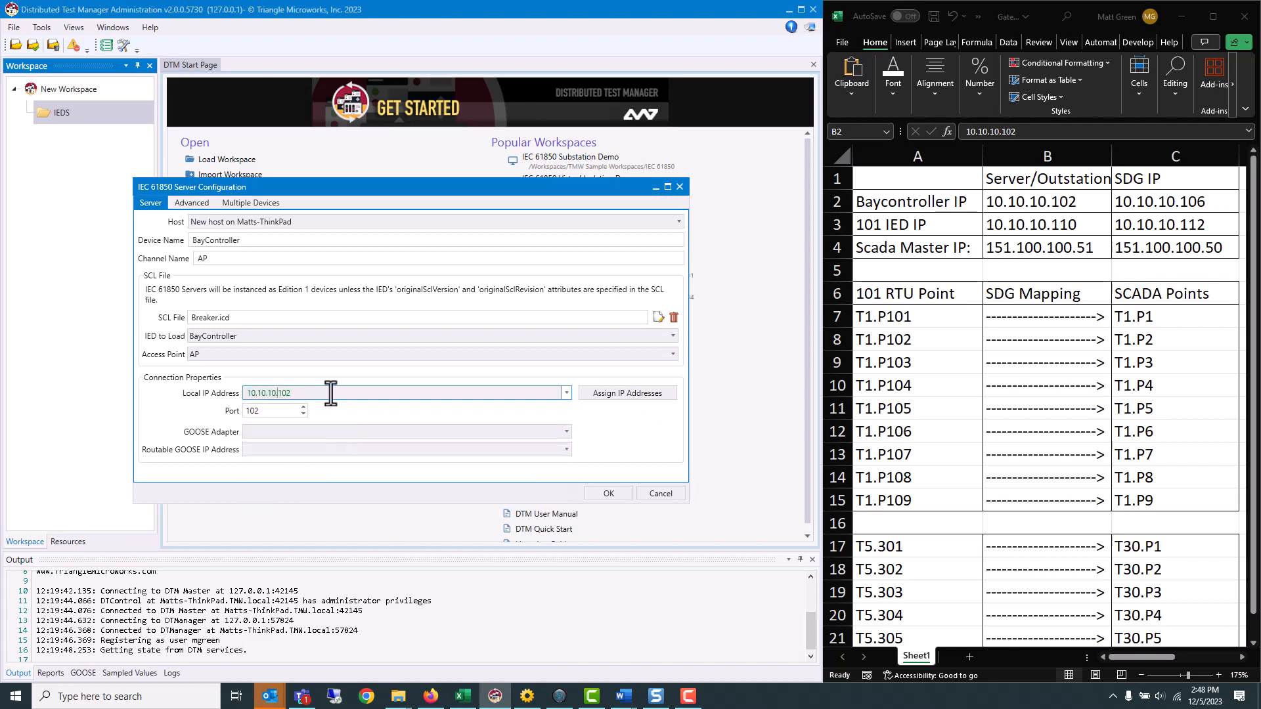
pyautogui.press('BackSpace')
pyautogui.write('1')
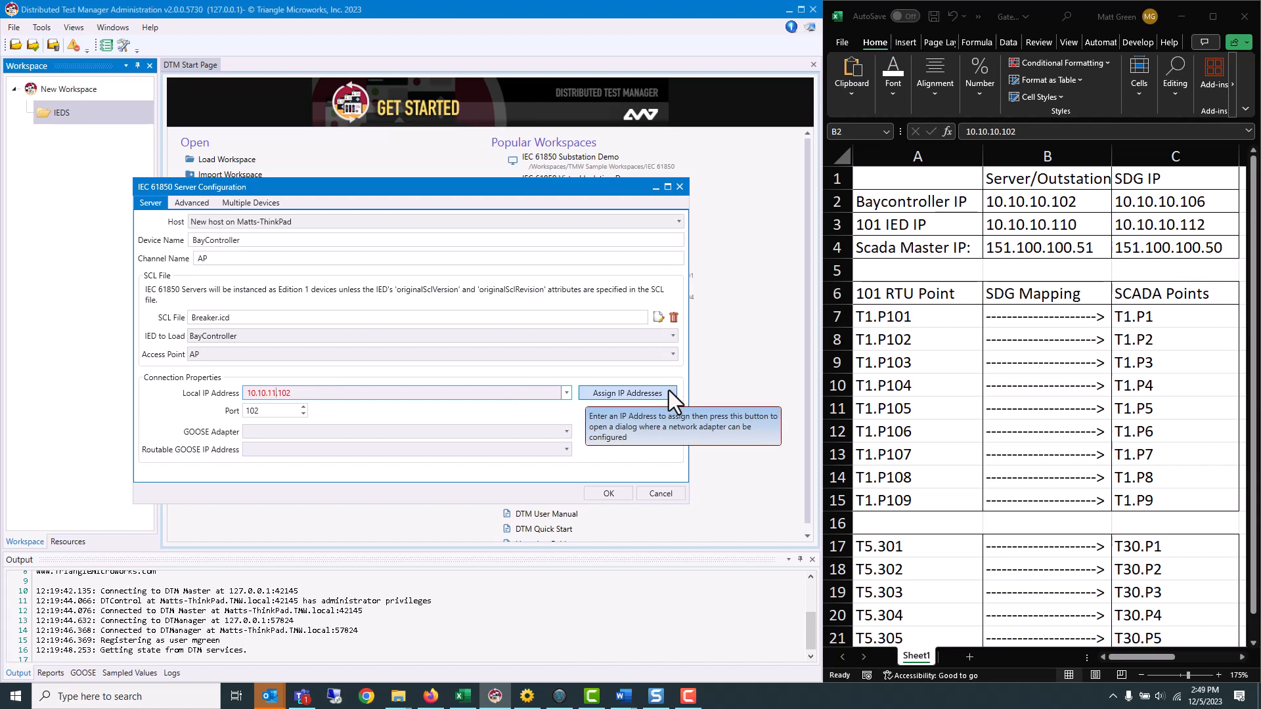
pyautogui.press('BackSpace')
pyautogui.write('0')
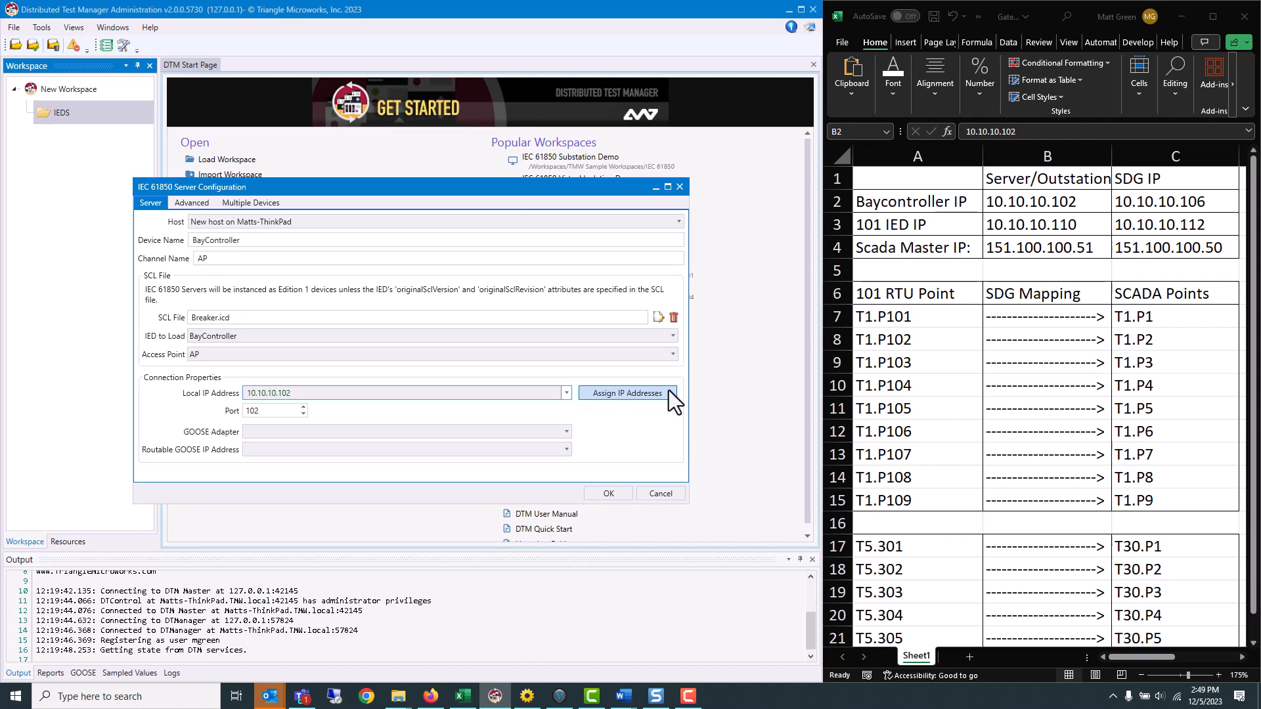
# Create the configured BayController server and check which client is connected to its AP channel
pyautogui.click(597, 495)
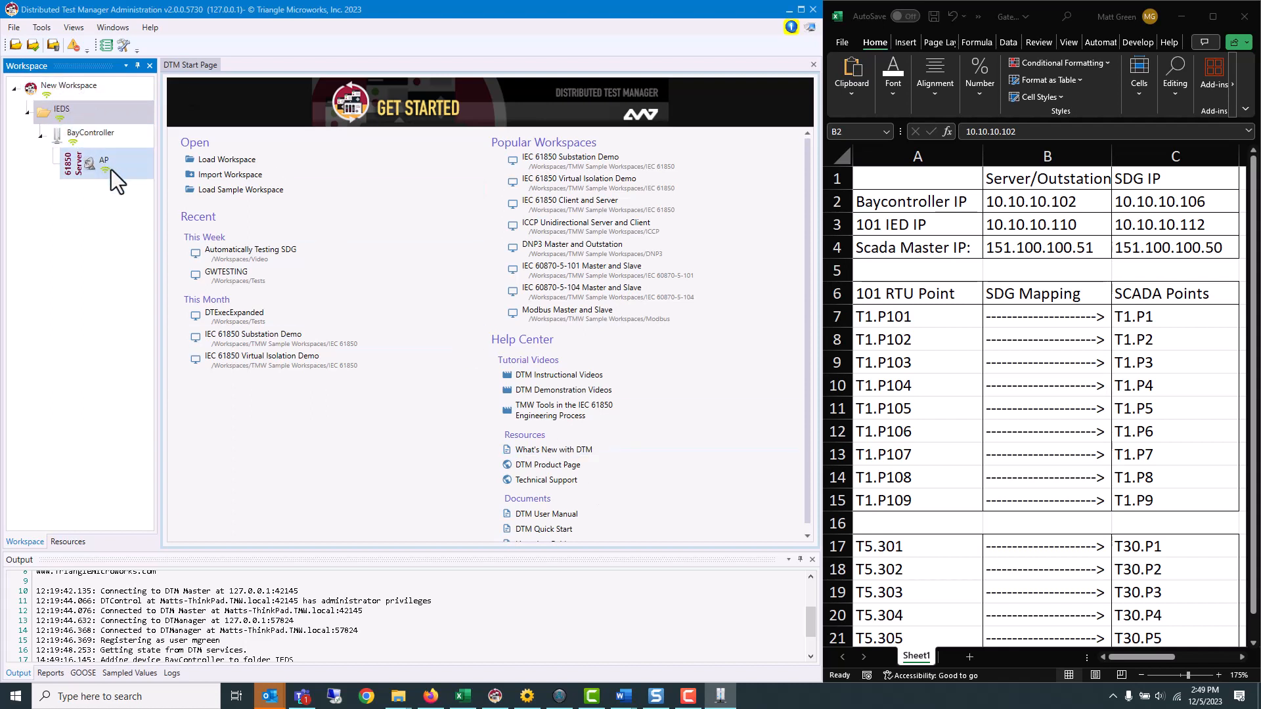
pyautogui.moveTo(111, 172)
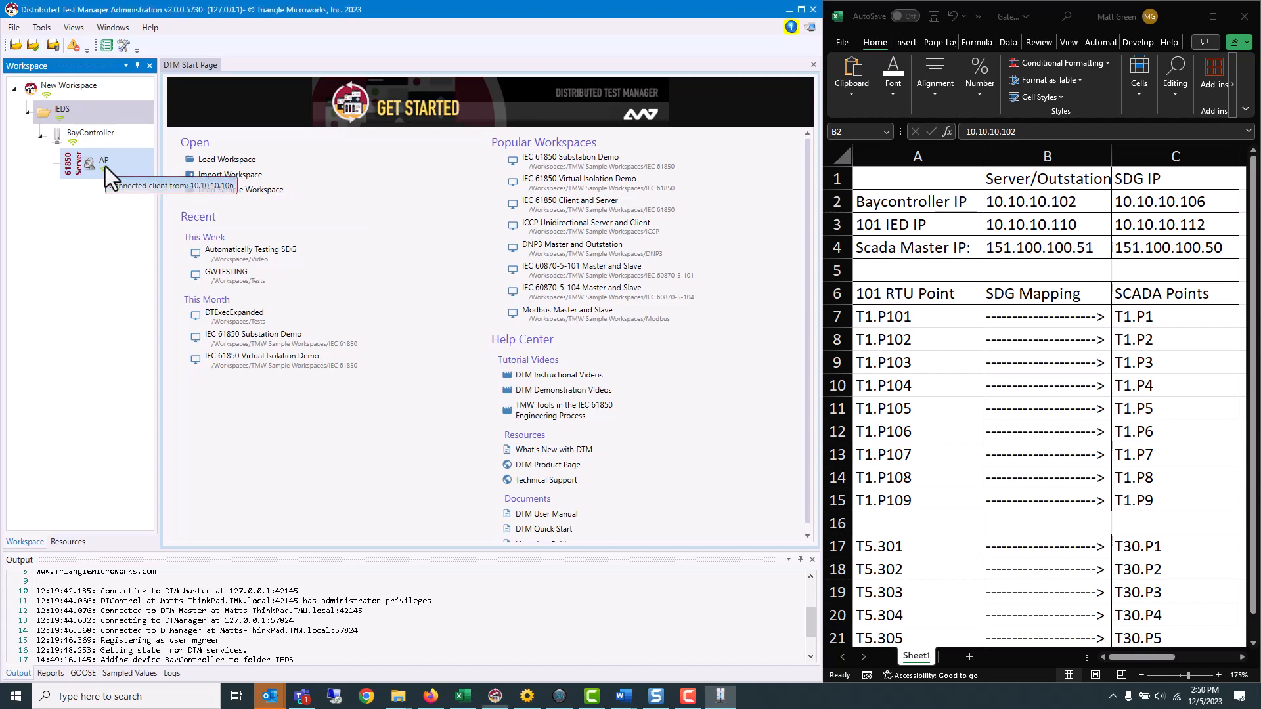
# Show the AP server's model and inspect the Pos values of QA1XCBR1 under BayControllerQ
pyautogui.rightClick(105, 167)
pyautogui.moveTo(129, 183)
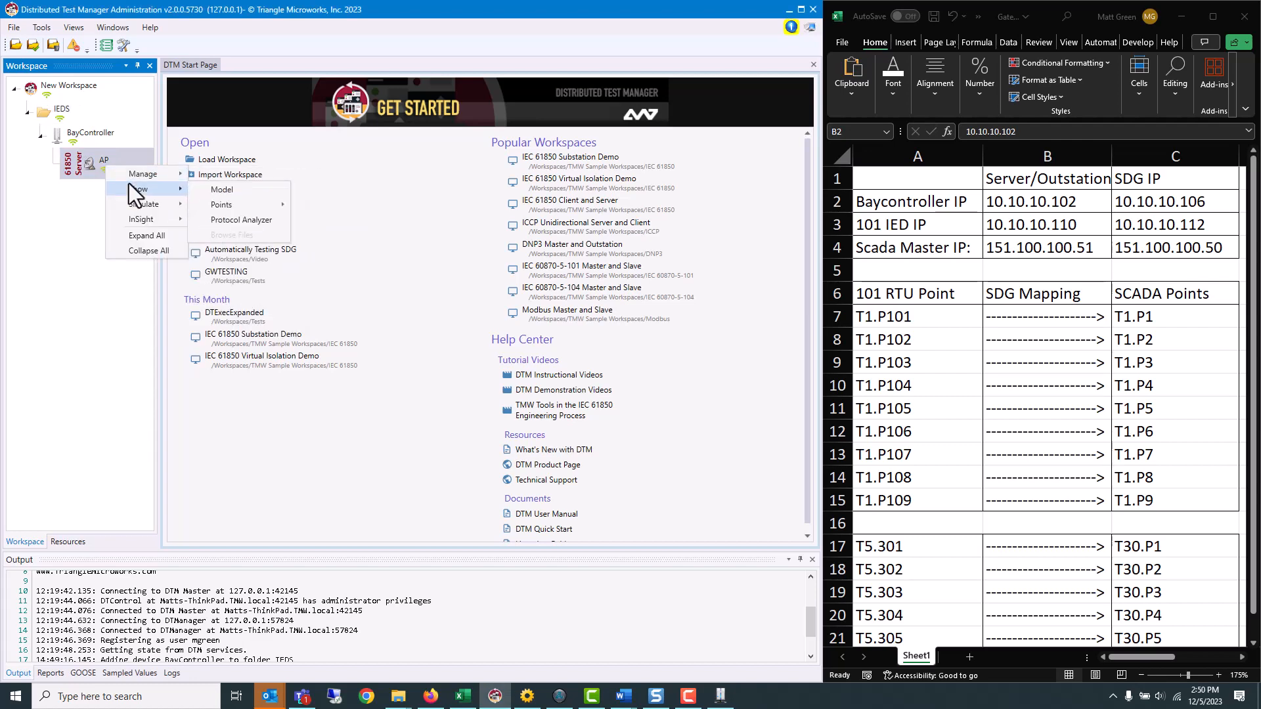
pyautogui.click(254, 191)
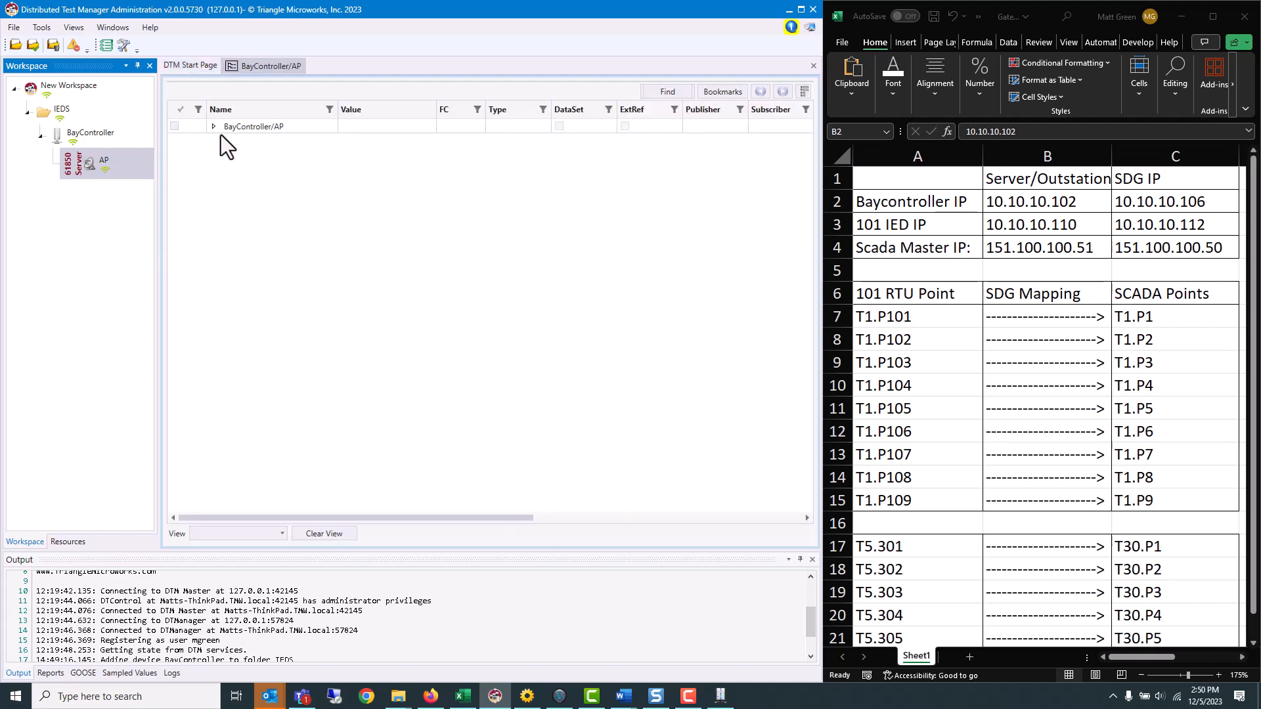
pyautogui.click(218, 129)
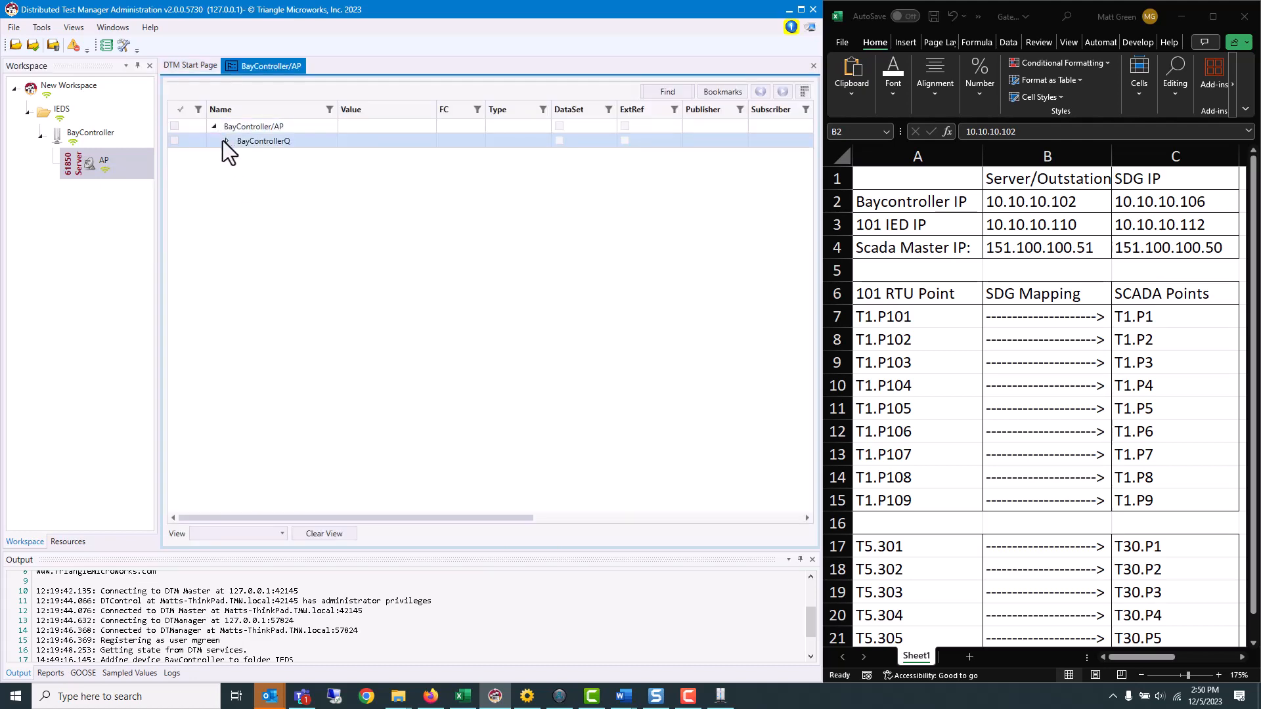
pyautogui.click(223, 140)
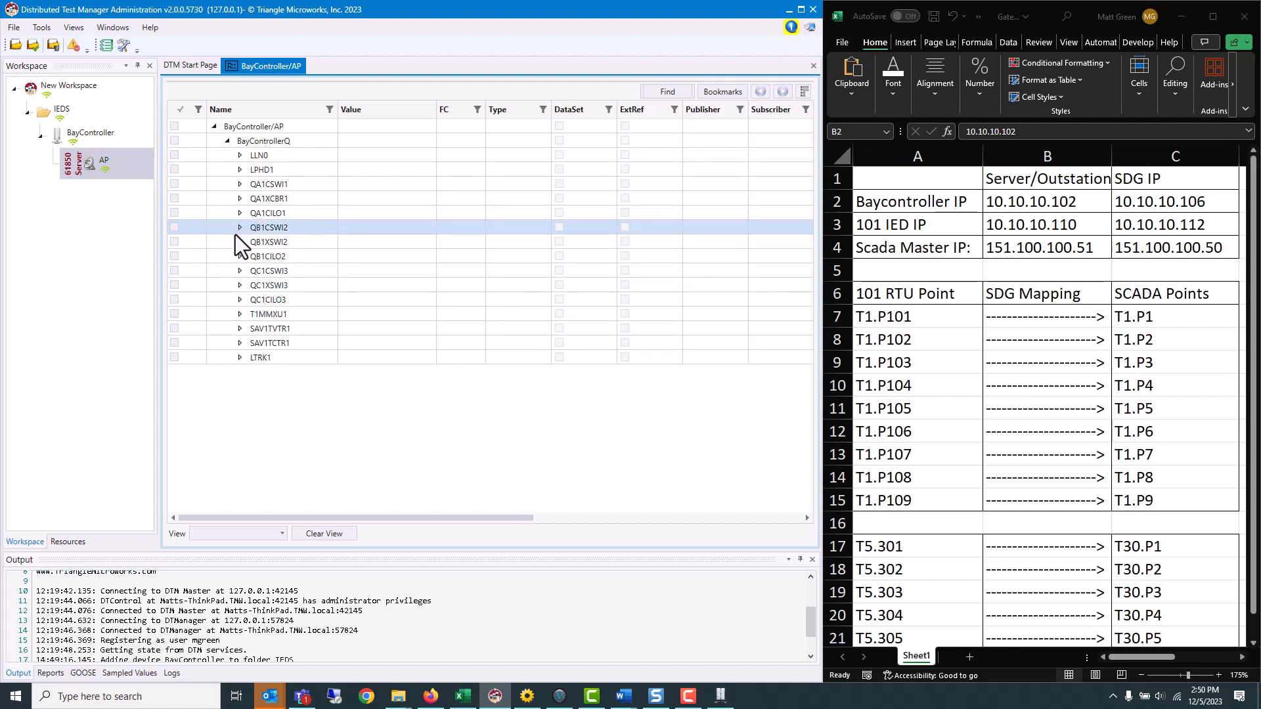
pyautogui.click(240, 199)
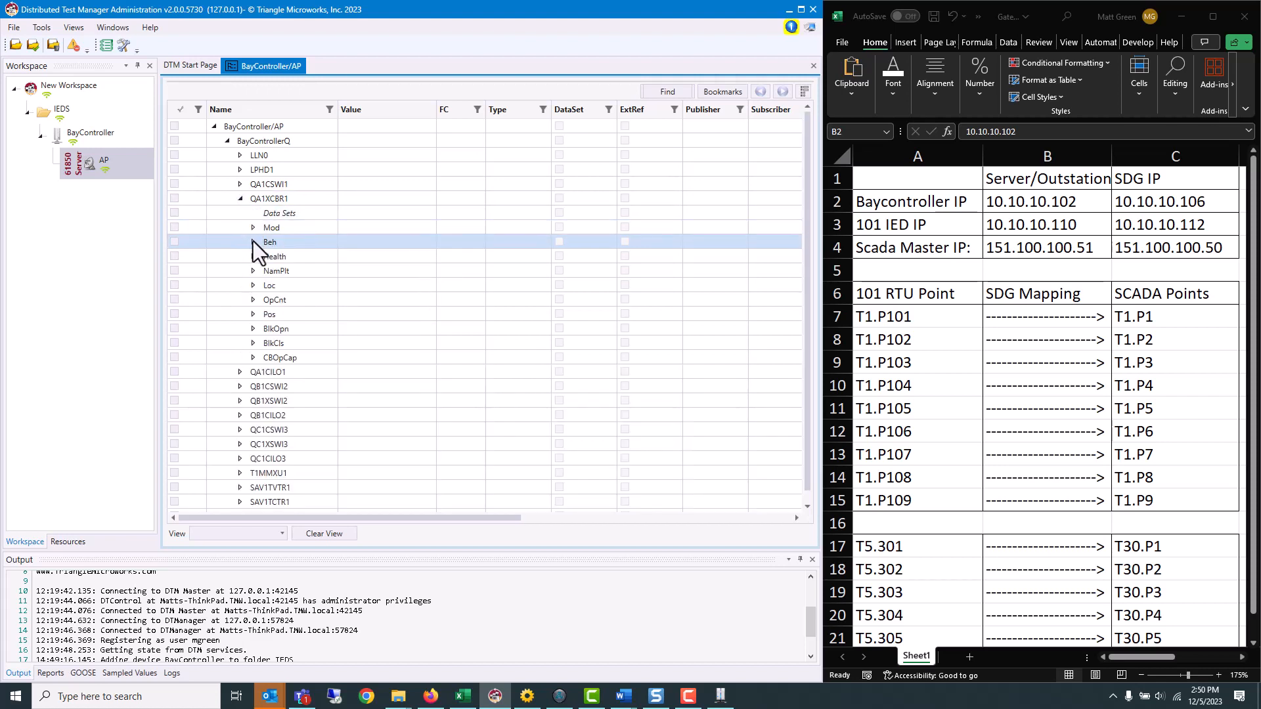
pyautogui.click(254, 314)
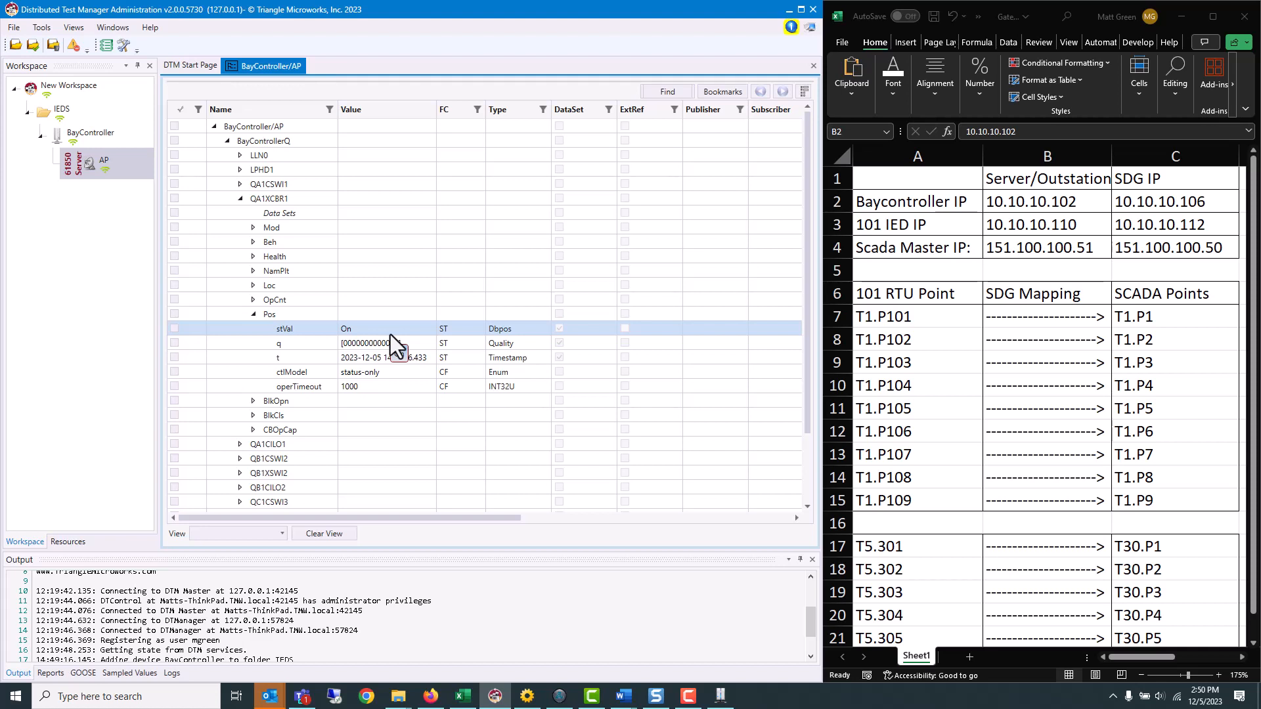
# Start adding an IEC 60870-5-101 controlled station to the IEDS folder with the device name 101_IED
pyautogui.rightClick(69, 109)
pyautogui.moveTo(105, 118)
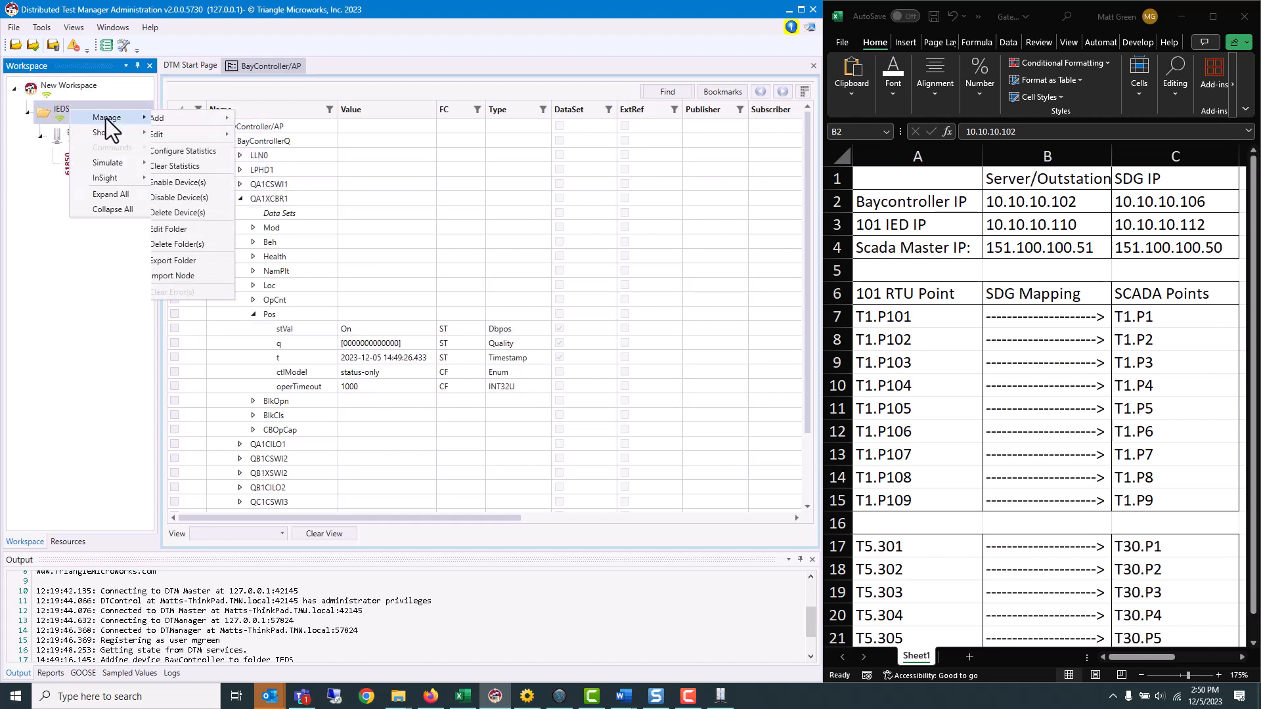
pyautogui.moveTo(196, 121)
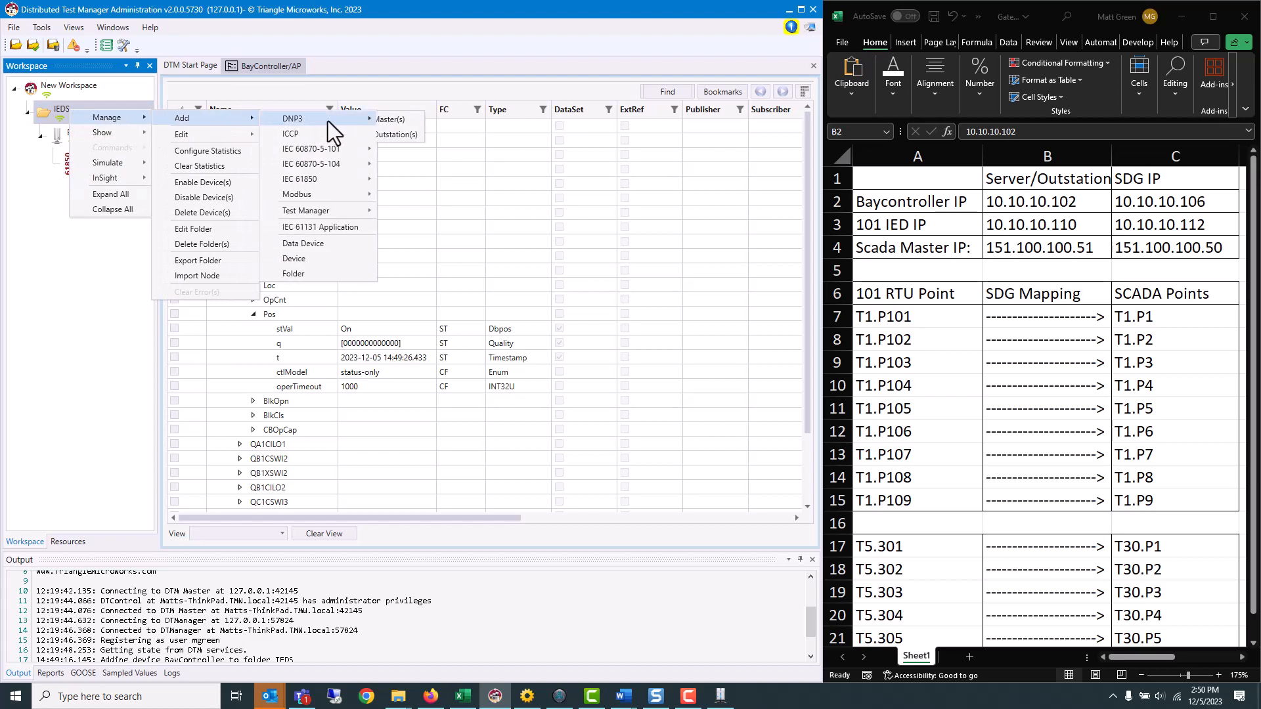
pyautogui.moveTo(341, 148)
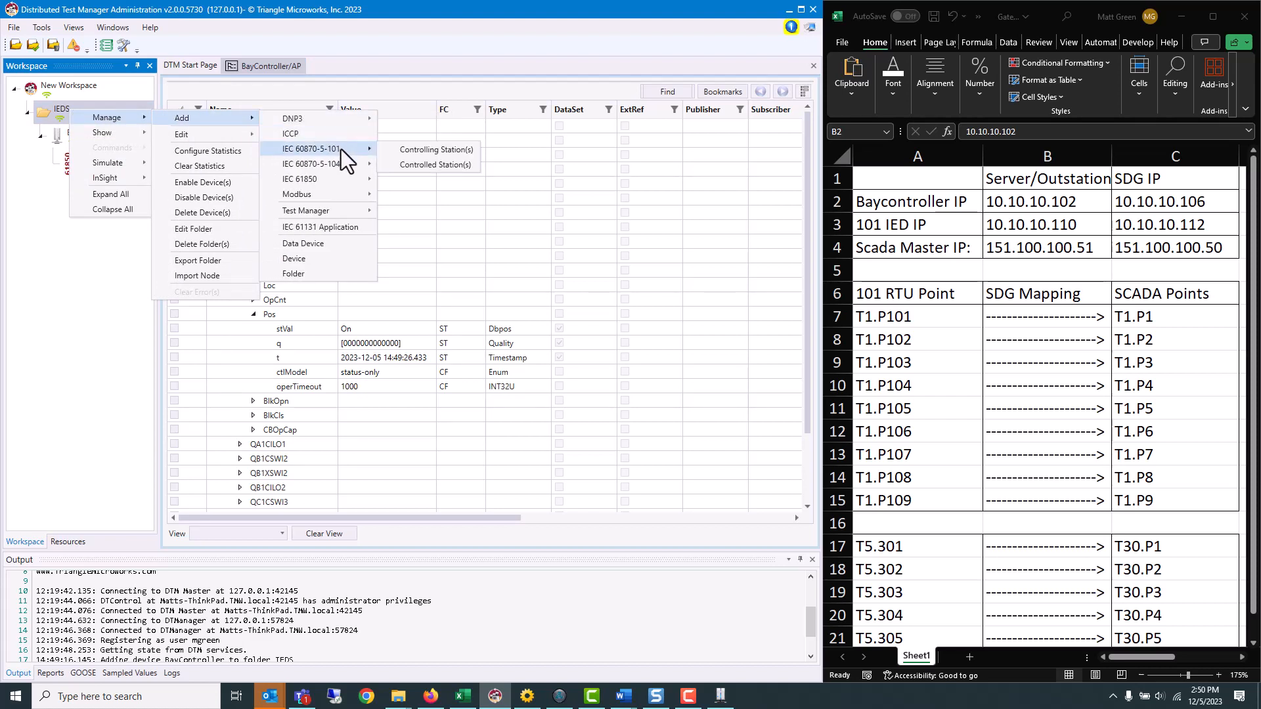
pyautogui.click(460, 165)
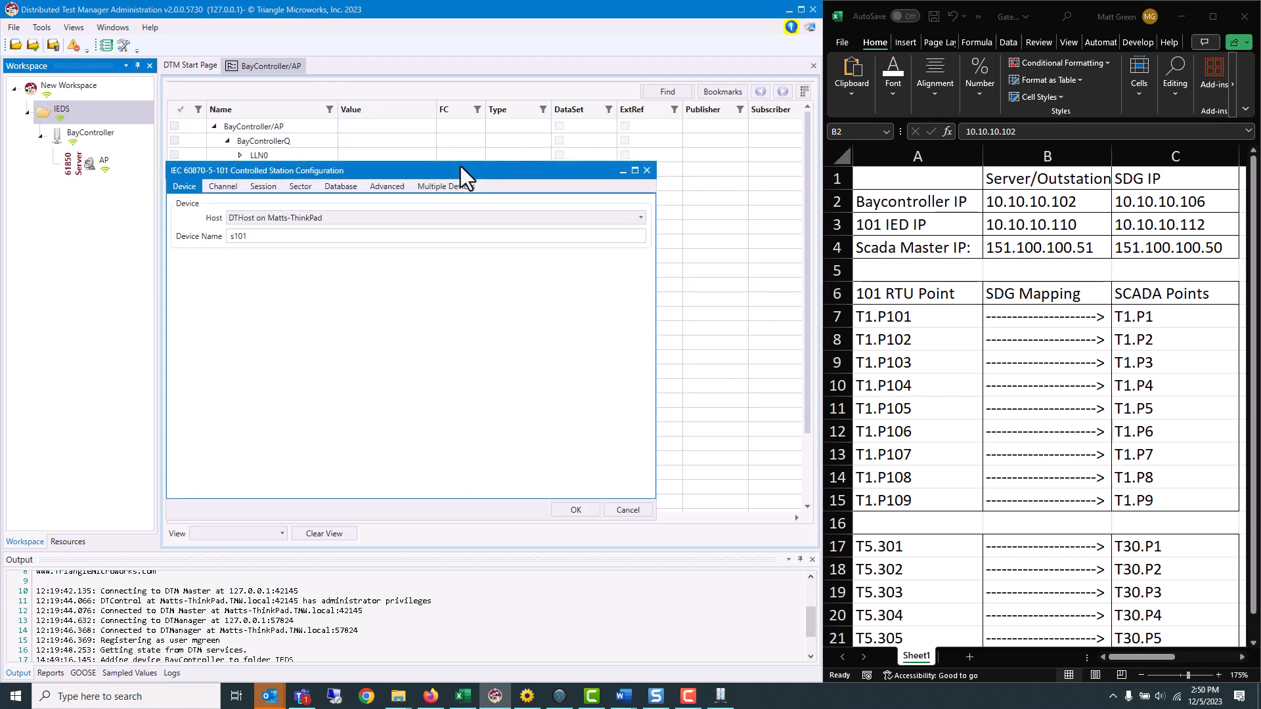
pyautogui.doubleClick(267, 236)
pyautogui.write('101_IED')
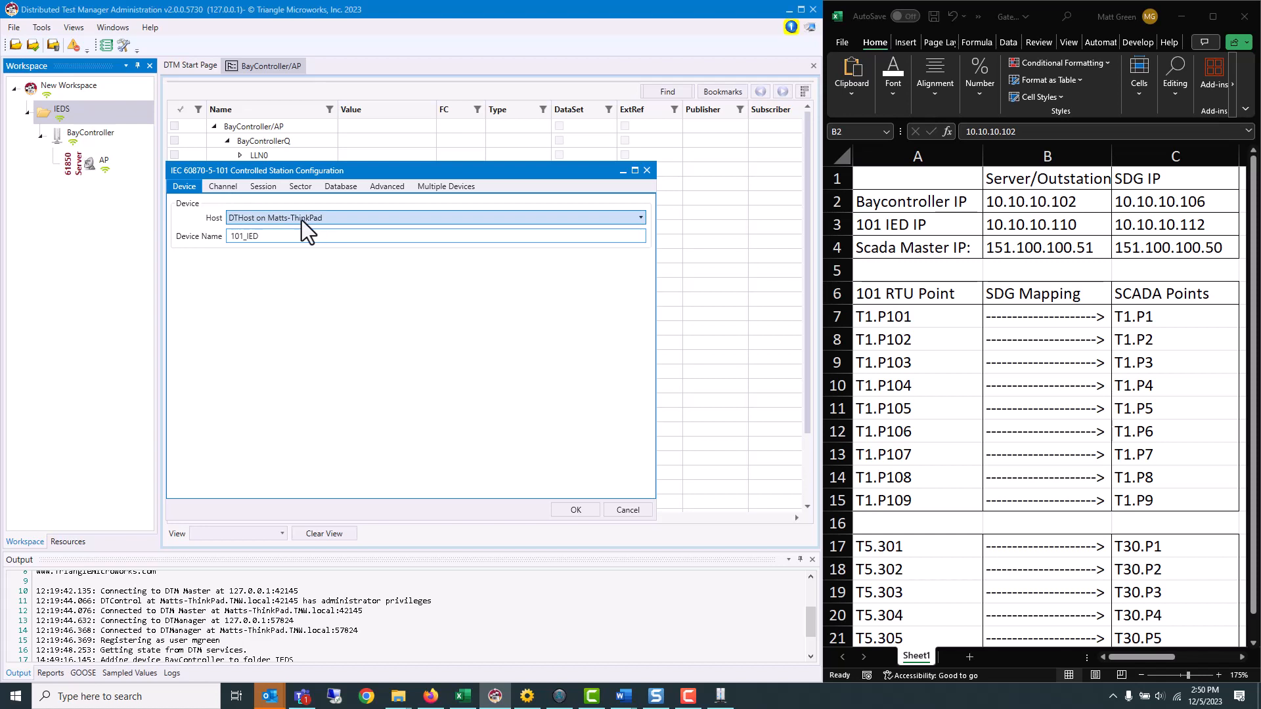
# Set the 101 station channel's local address to 10.10.10.110 and its remote address to 10.10.10.112
pyautogui.click(237, 187)
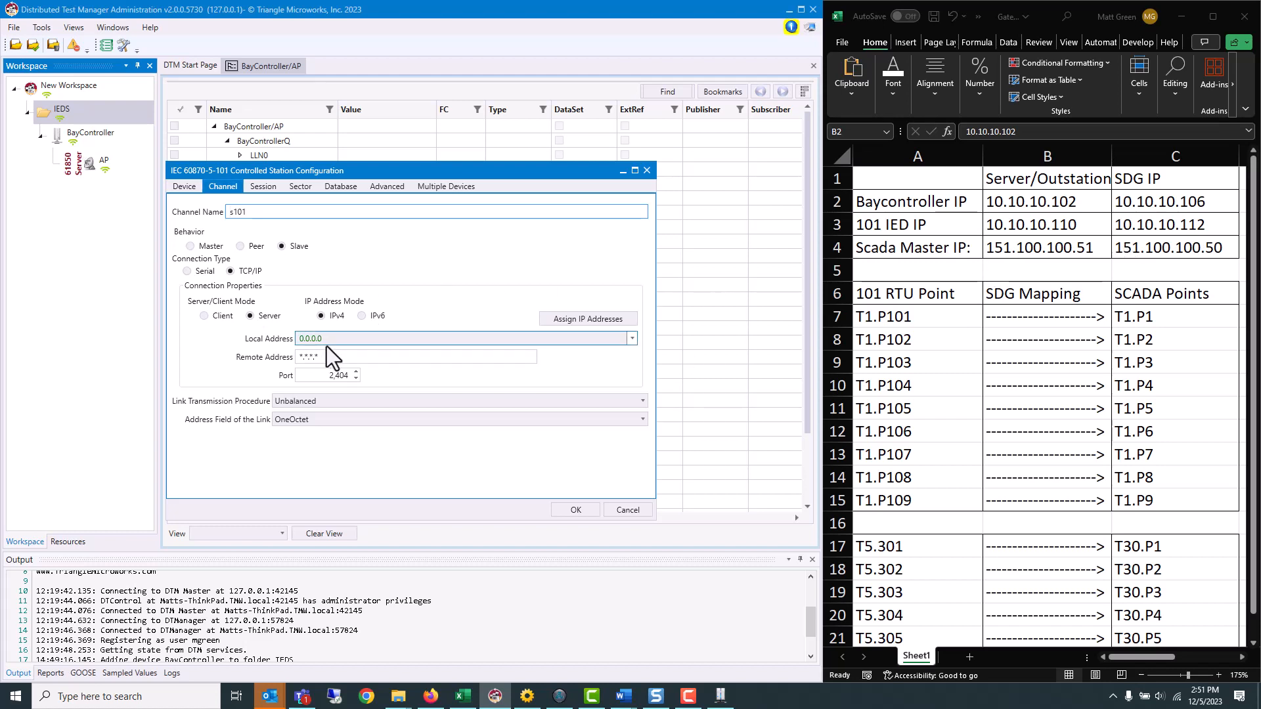
pyautogui.click(295, 338)
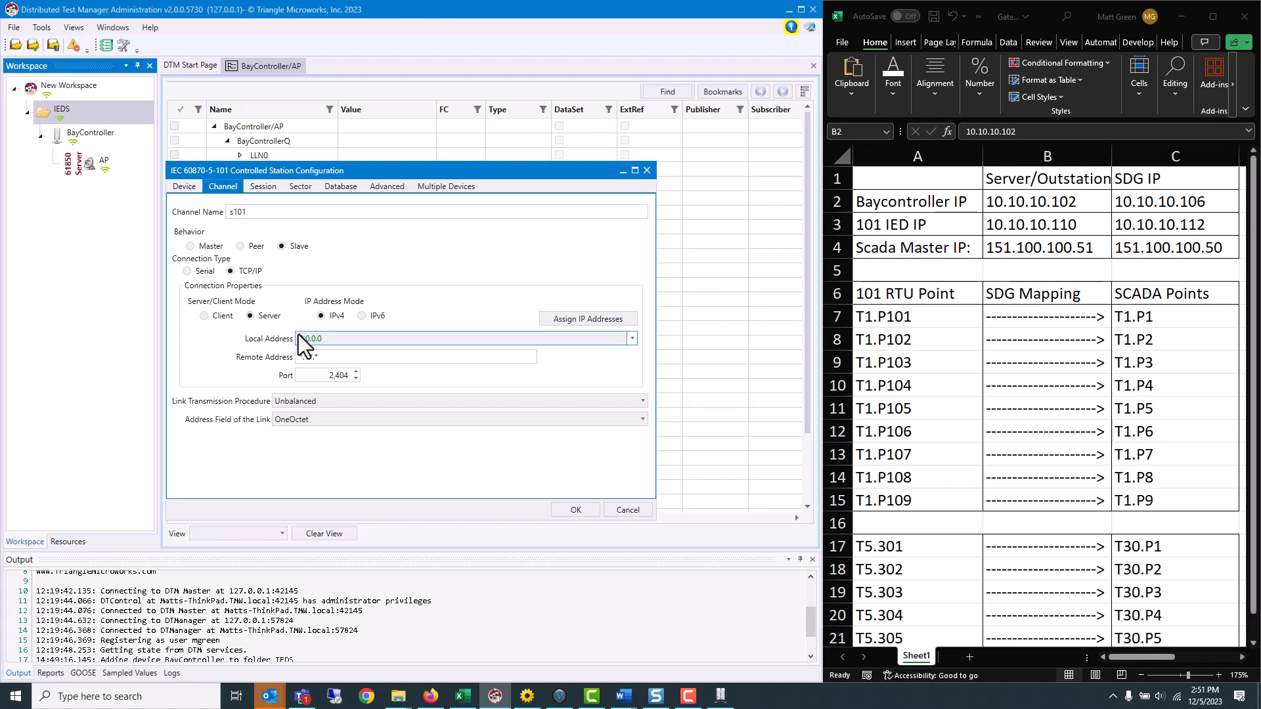
pyautogui.write('10.10.10.110')
pyautogui.click(320, 359)
pyautogui.moveTo(320, 360); pyautogui.dragTo(293, 354)
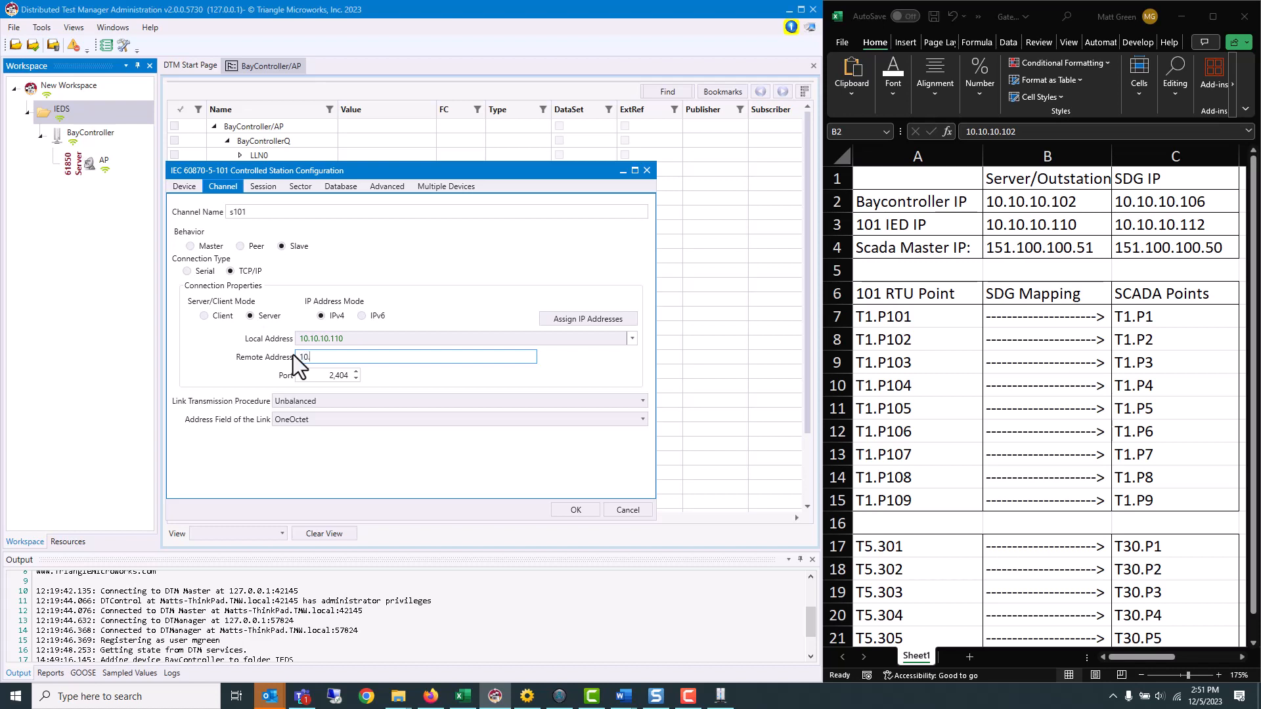
pyautogui.write('10.10.10.112')
# Review the 101 station's session, sector and advanced channel settings
pyautogui.click(266, 187)
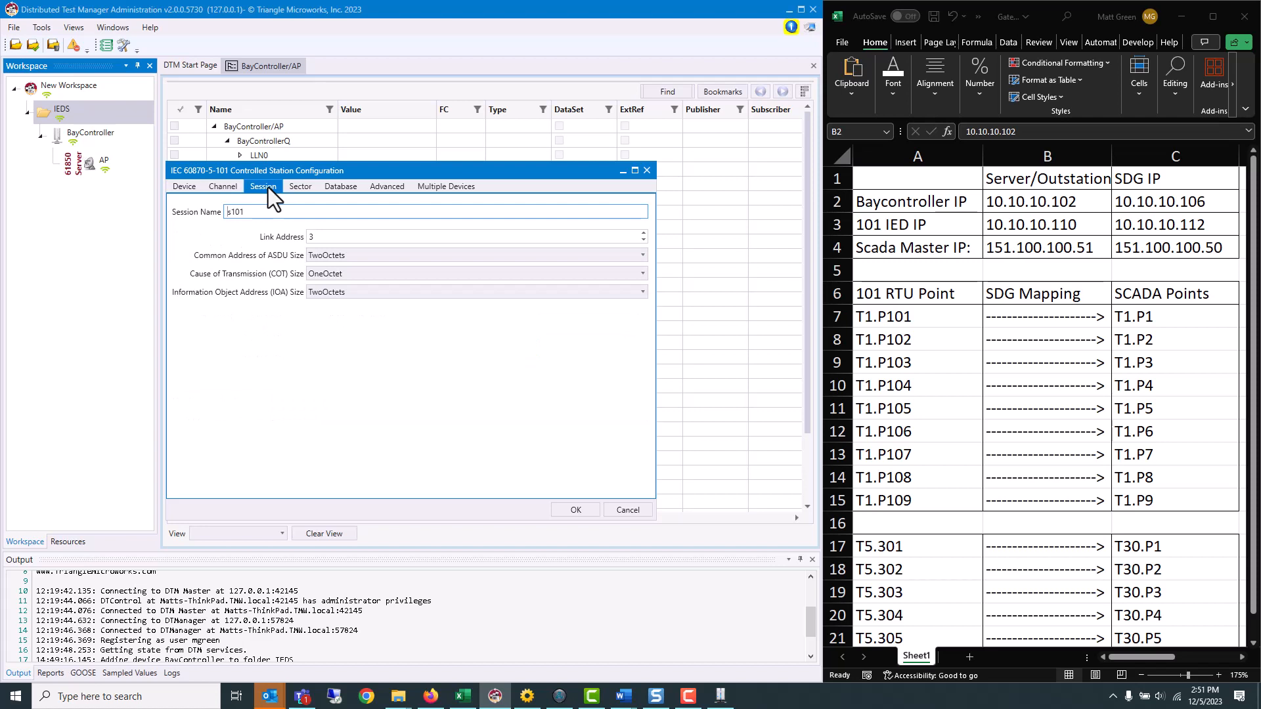
pyautogui.click(296, 188)
pyautogui.click(377, 191)
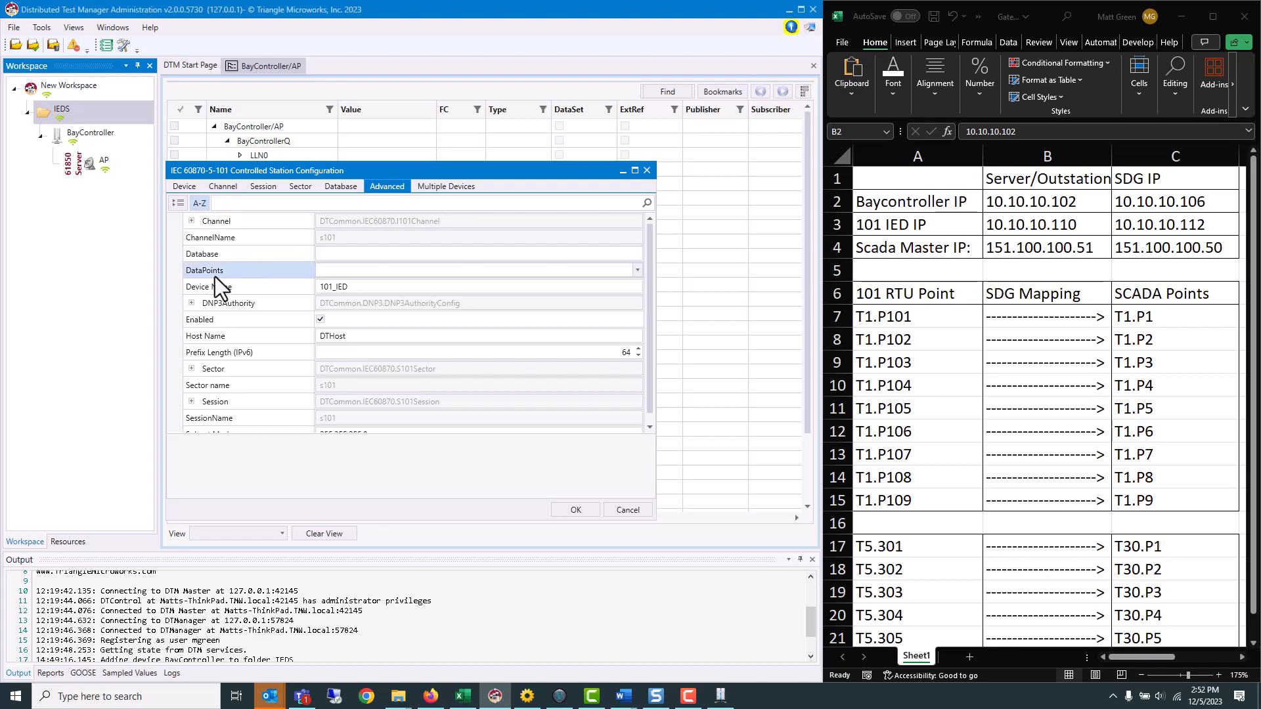
pyautogui.click(192, 221)
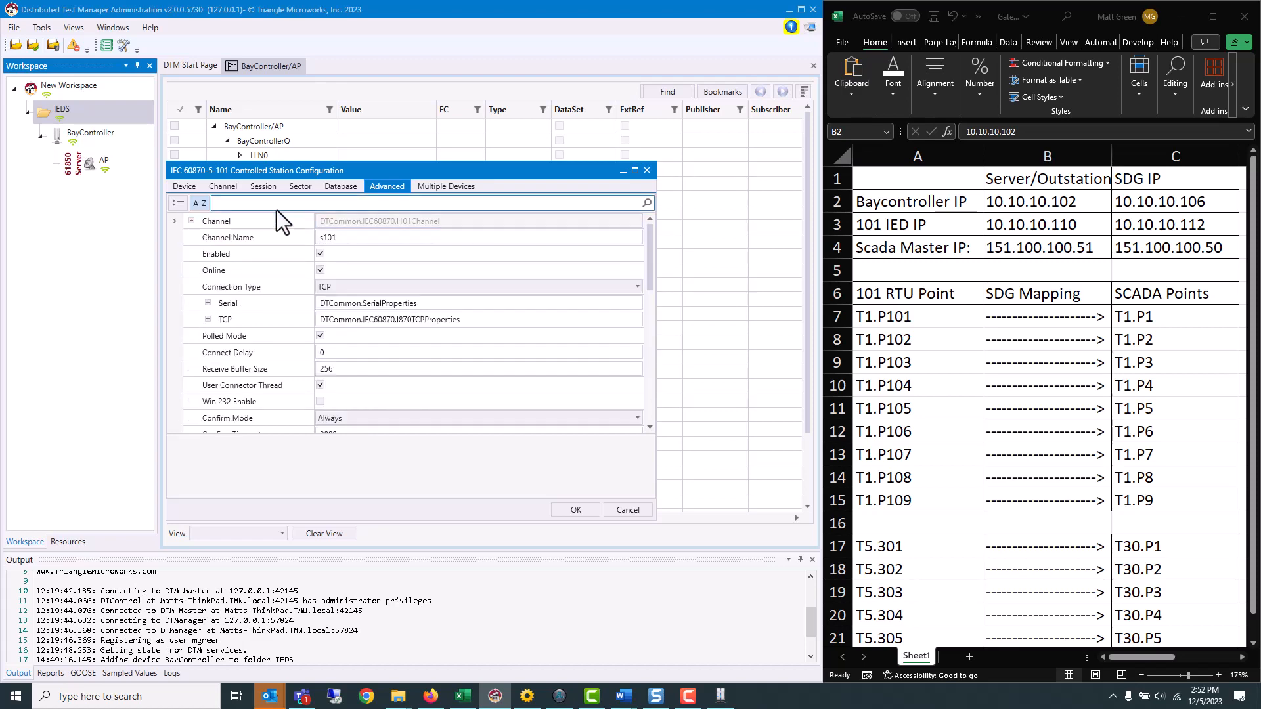
# Review the 101 station's default point database and create the configured 101_IED controlled station
pyautogui.click(339, 187)
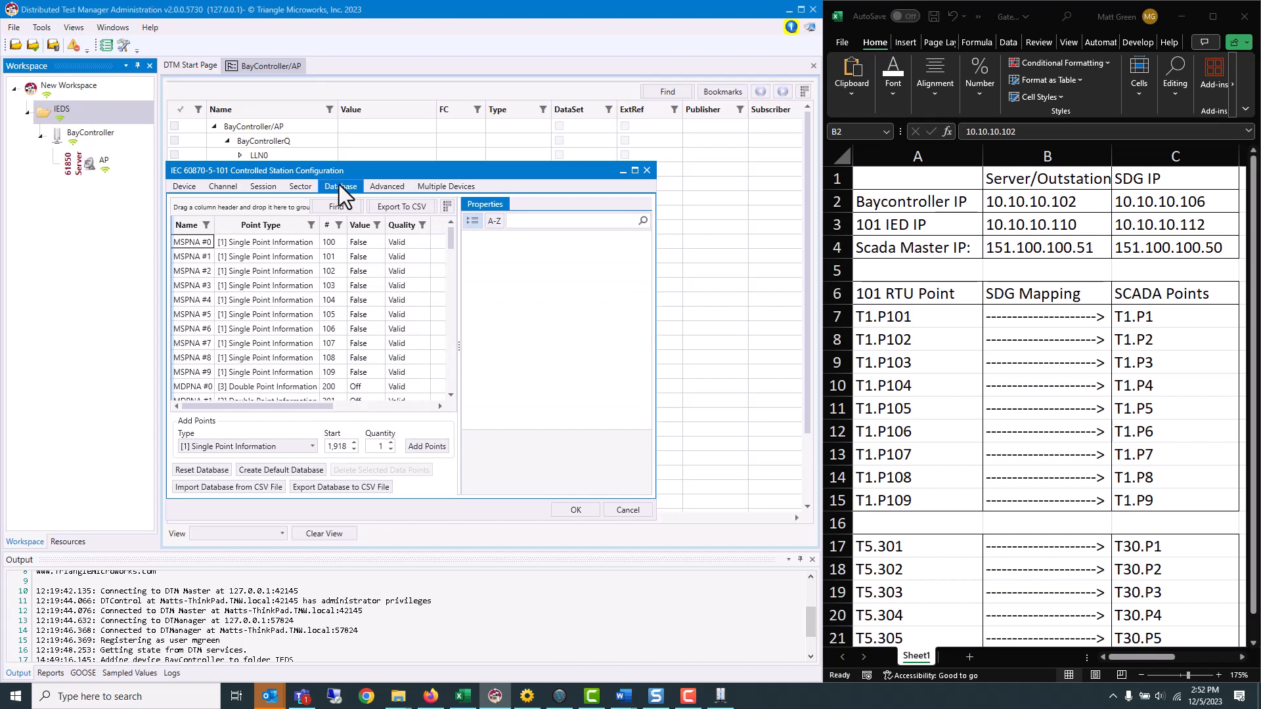
pyautogui.moveTo(342, 168); pyautogui.dragTo(348, 54)
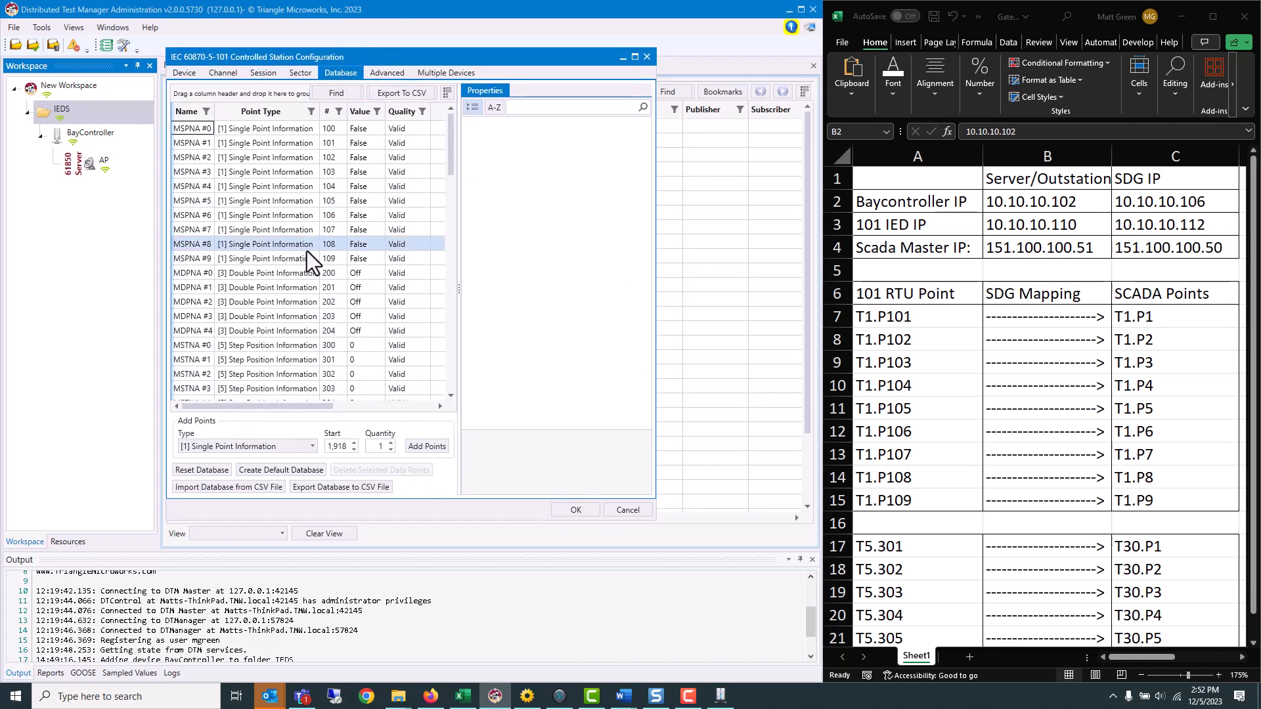
pyautogui.scroll(-10, 306, 251)
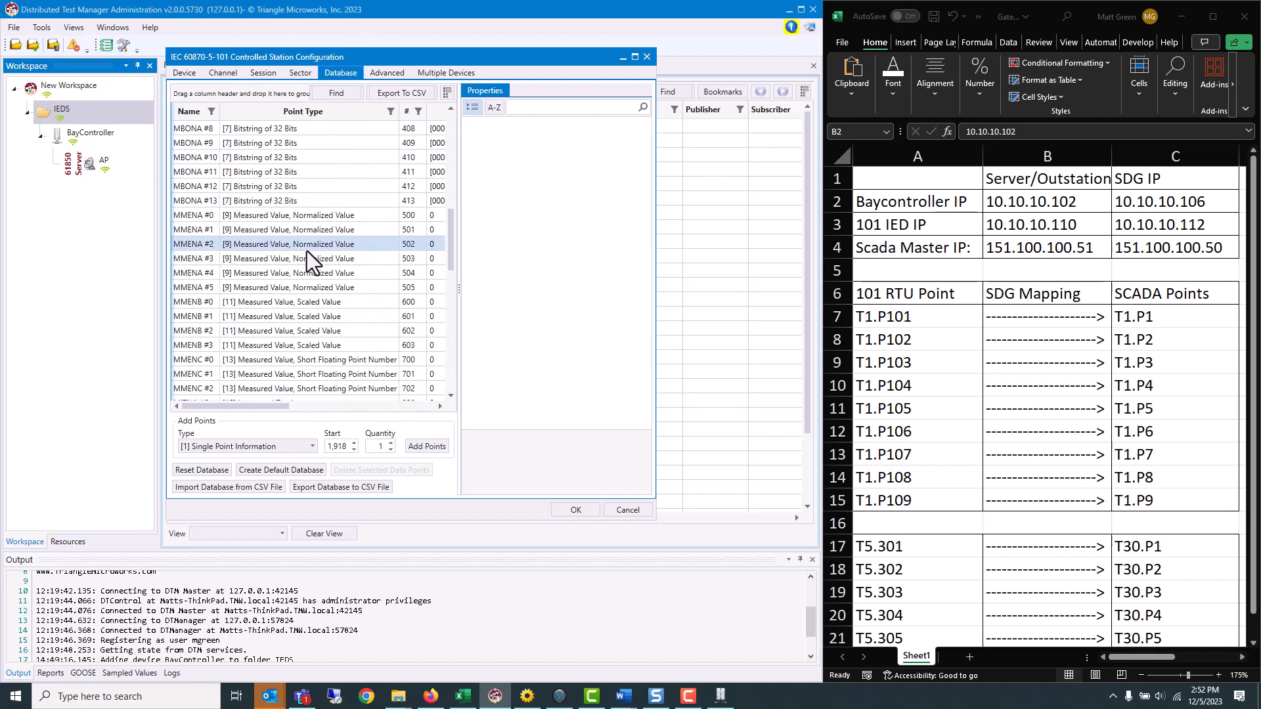
pyautogui.scroll(-10, 306, 251)
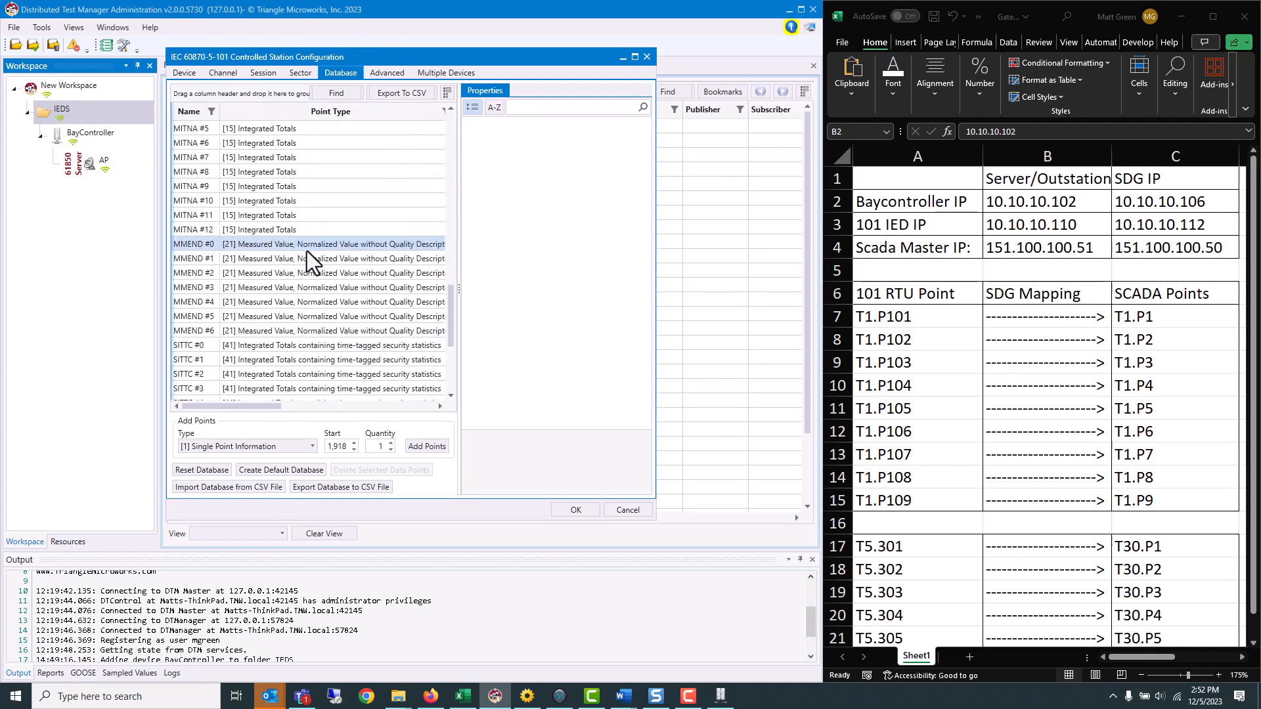
pyautogui.scroll(-2, 306, 251)
pyautogui.scroll(4, 306, 251)
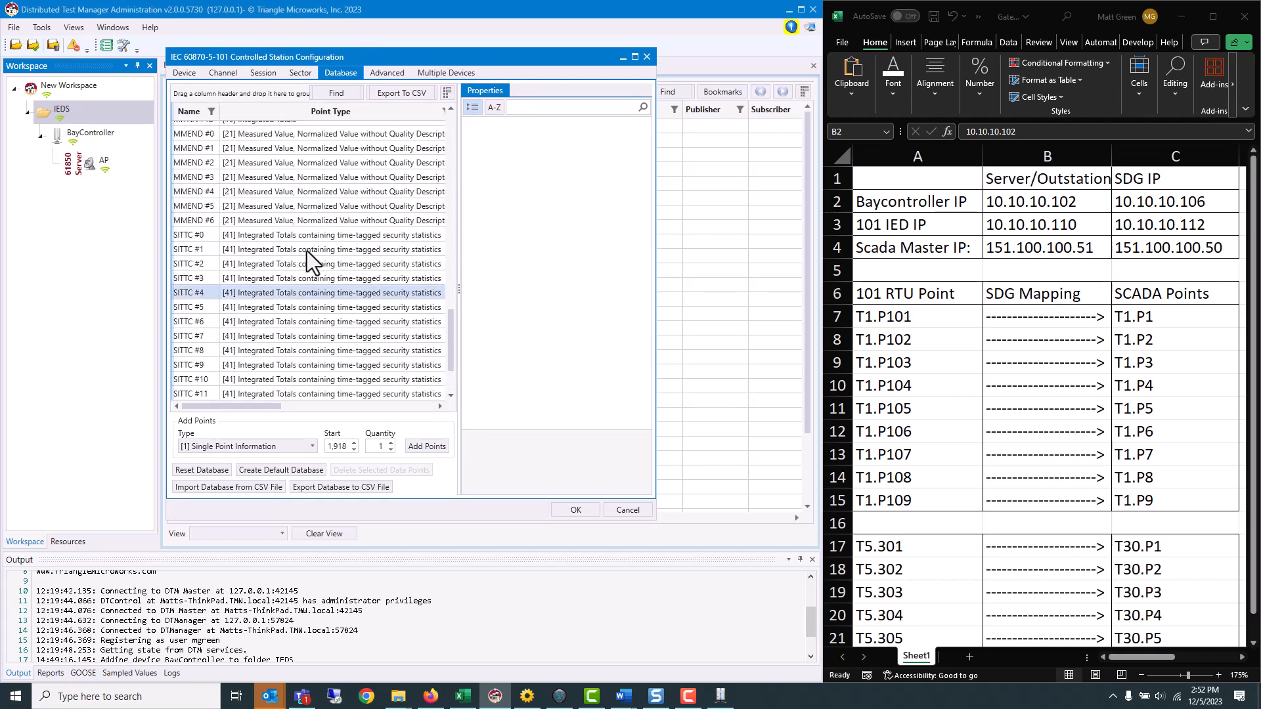
pyautogui.scroll(18, 306, 251)
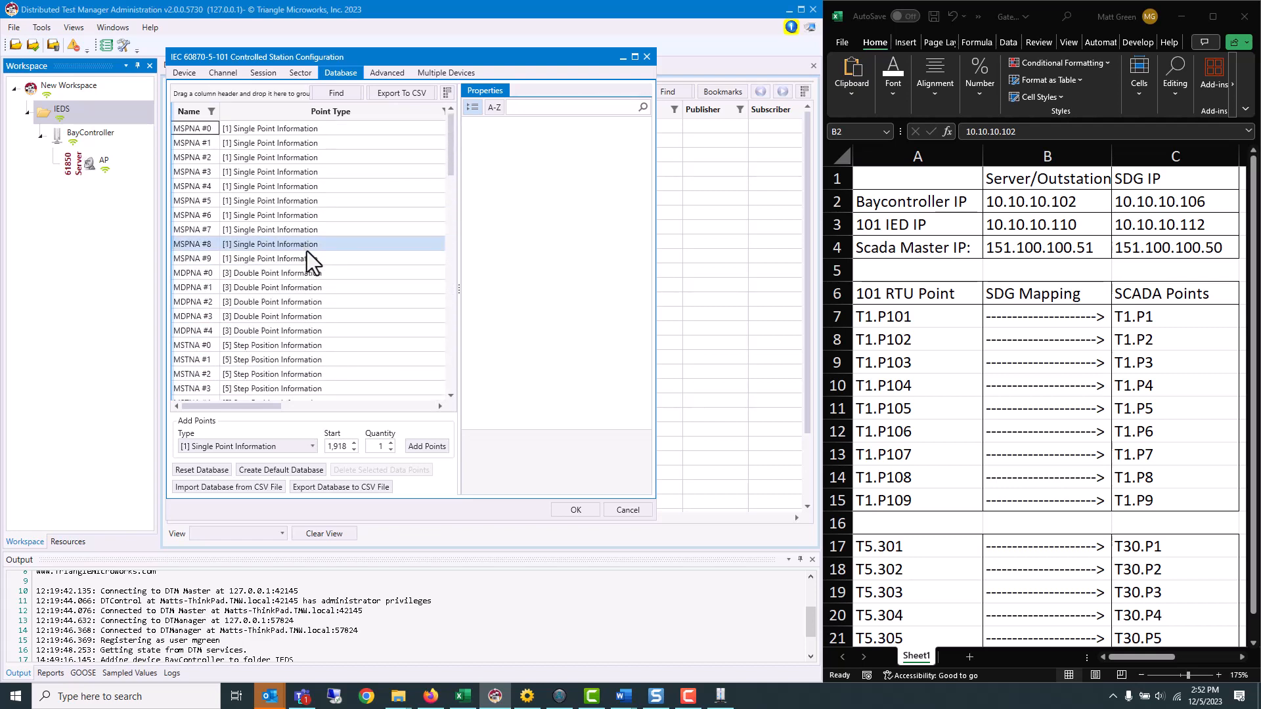
pyautogui.click(576, 510)
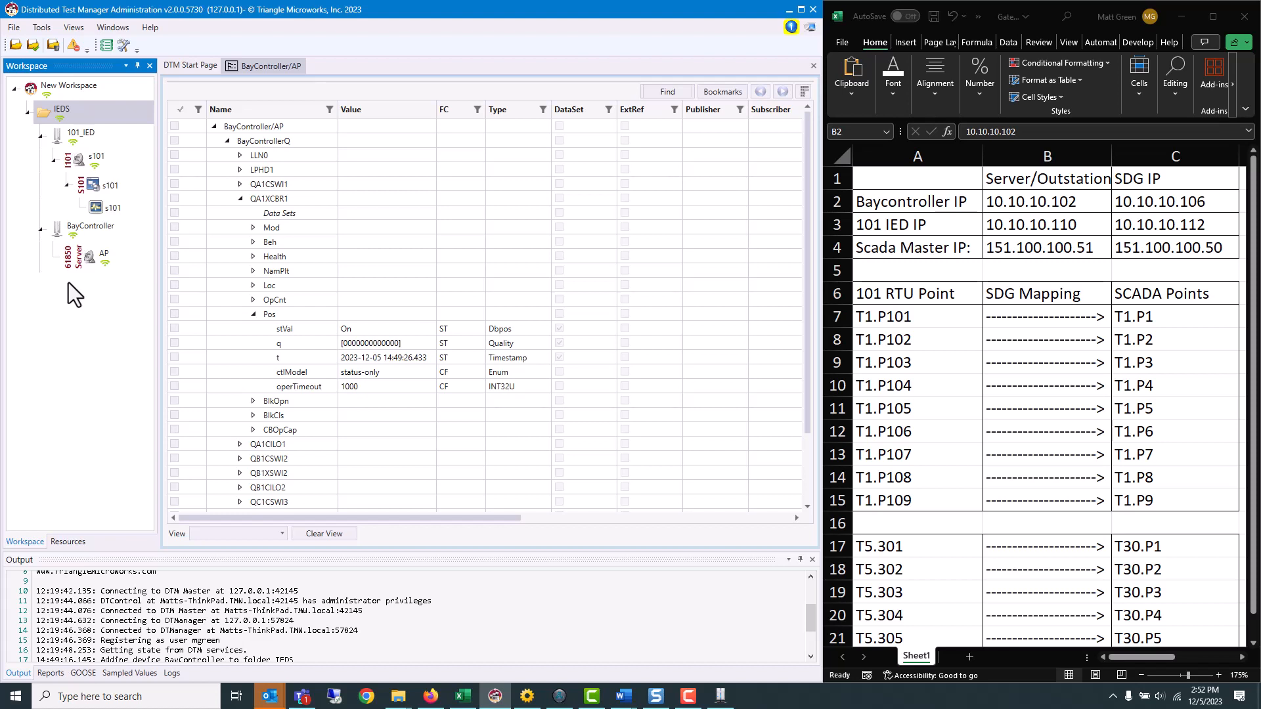
# Collapse the IEDS folder and add a folder named SCADA Master to the workspace
pyautogui.doubleClick(39, 113)
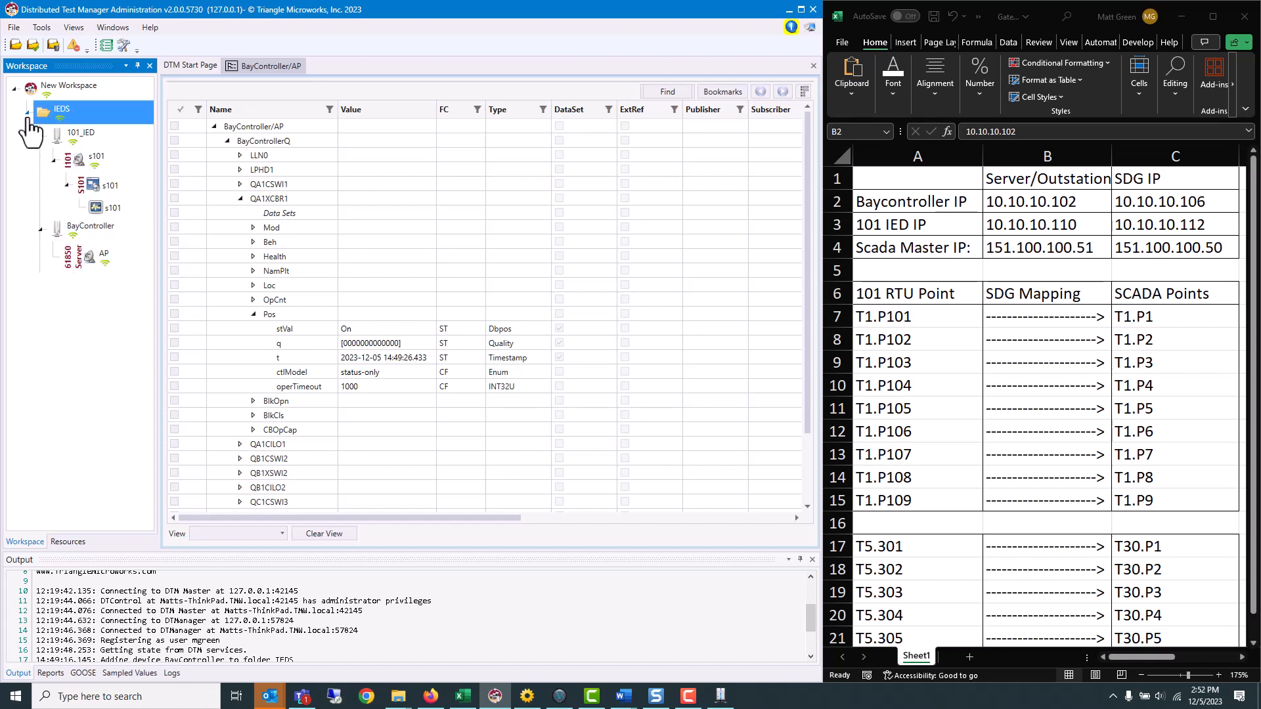
pyautogui.rightClick(67, 89)
pyautogui.moveTo(92, 96)
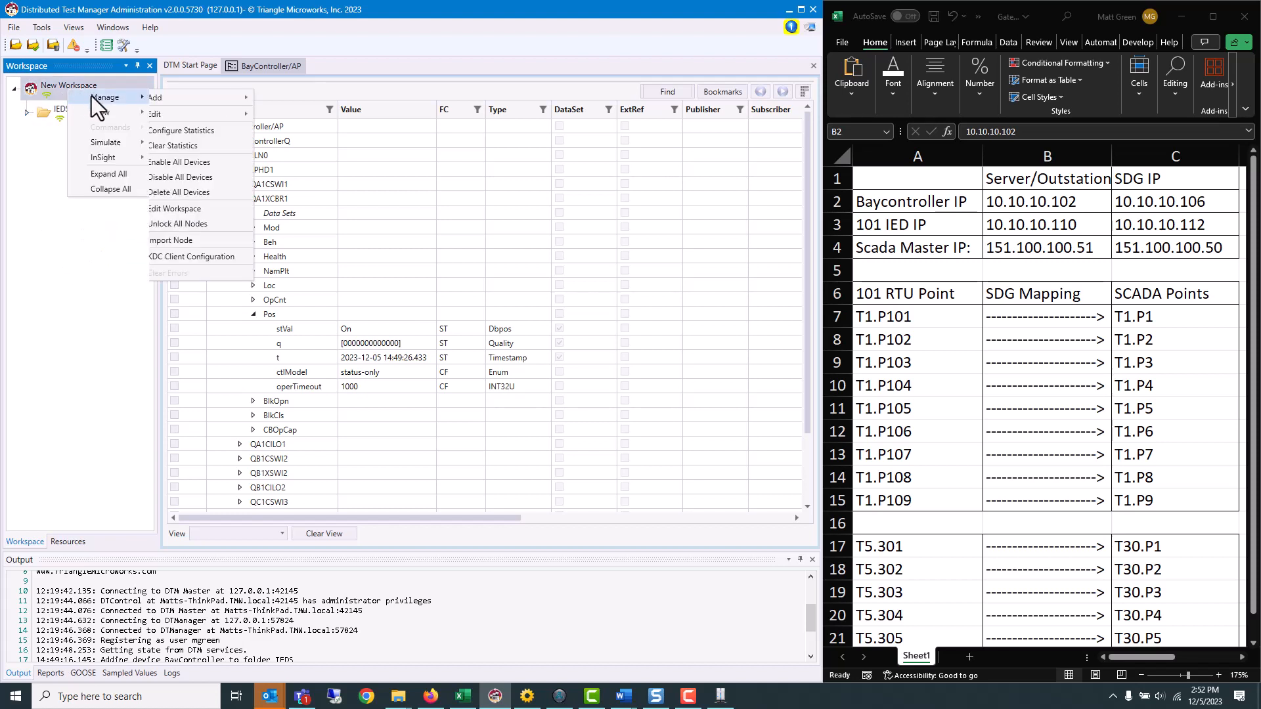
pyautogui.moveTo(191, 101)
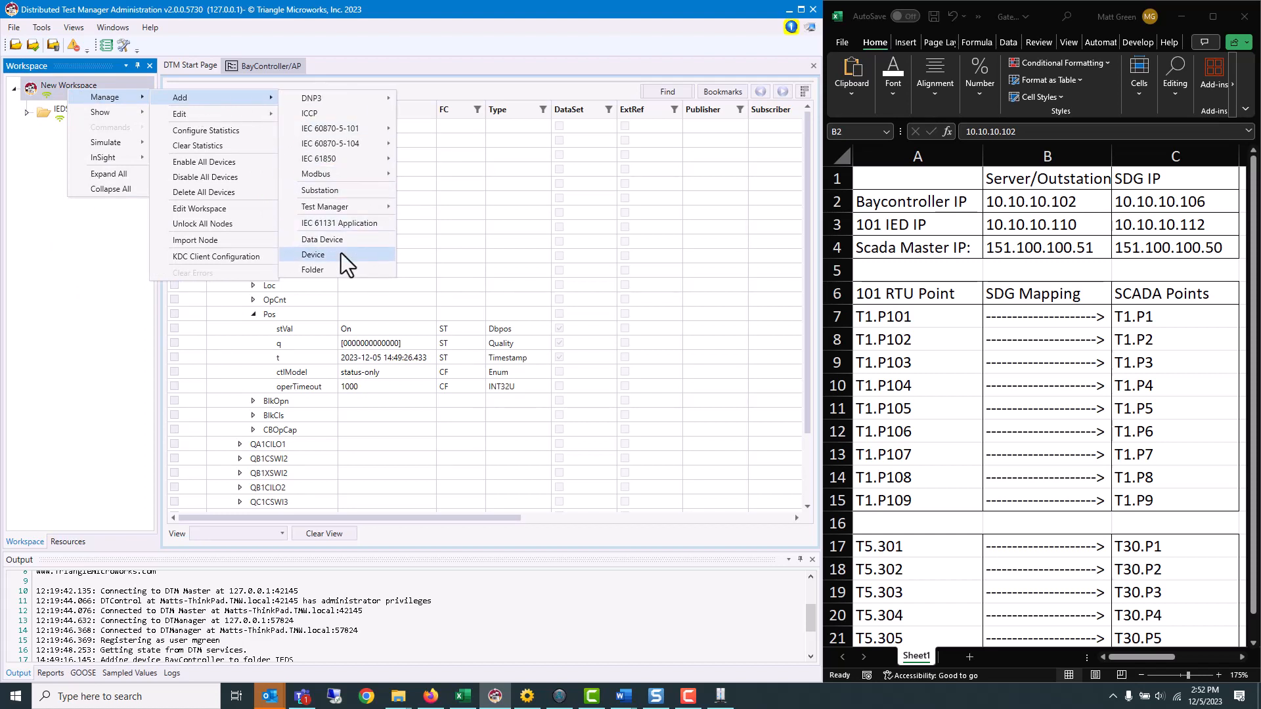
pyautogui.click(335, 269)
pyautogui.write('SCADA Master')
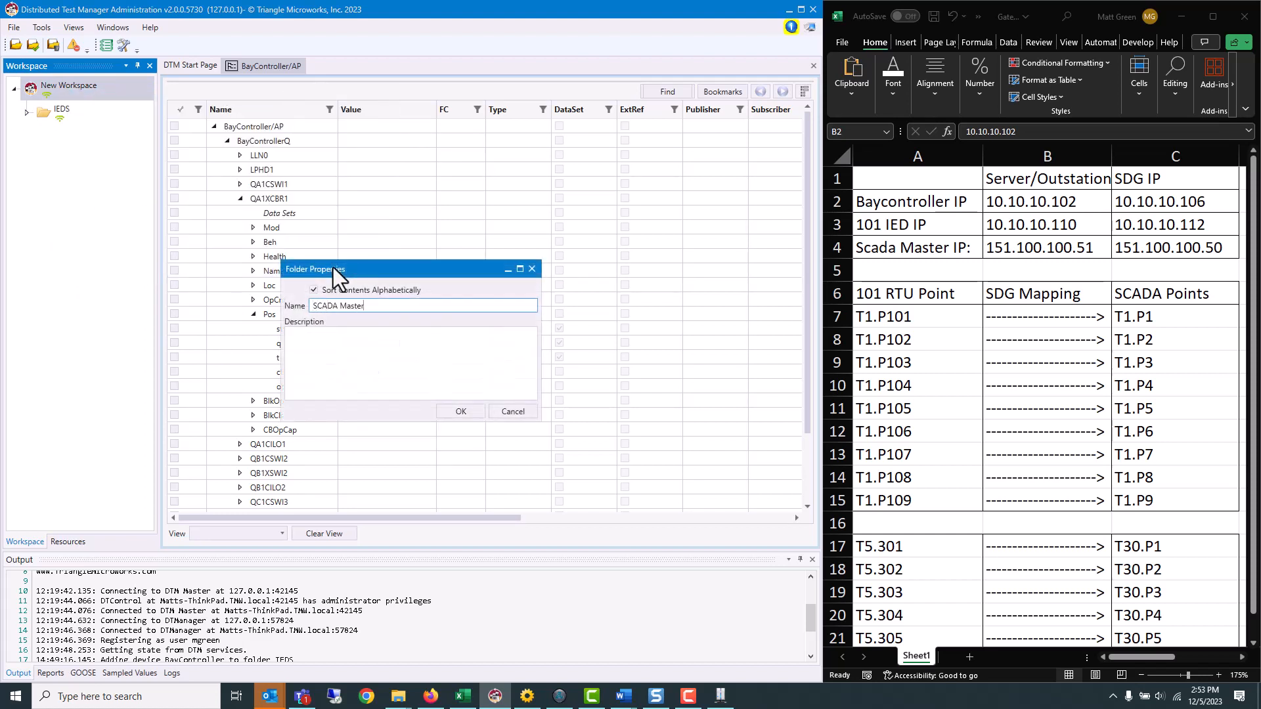
pyautogui.click(478, 412)
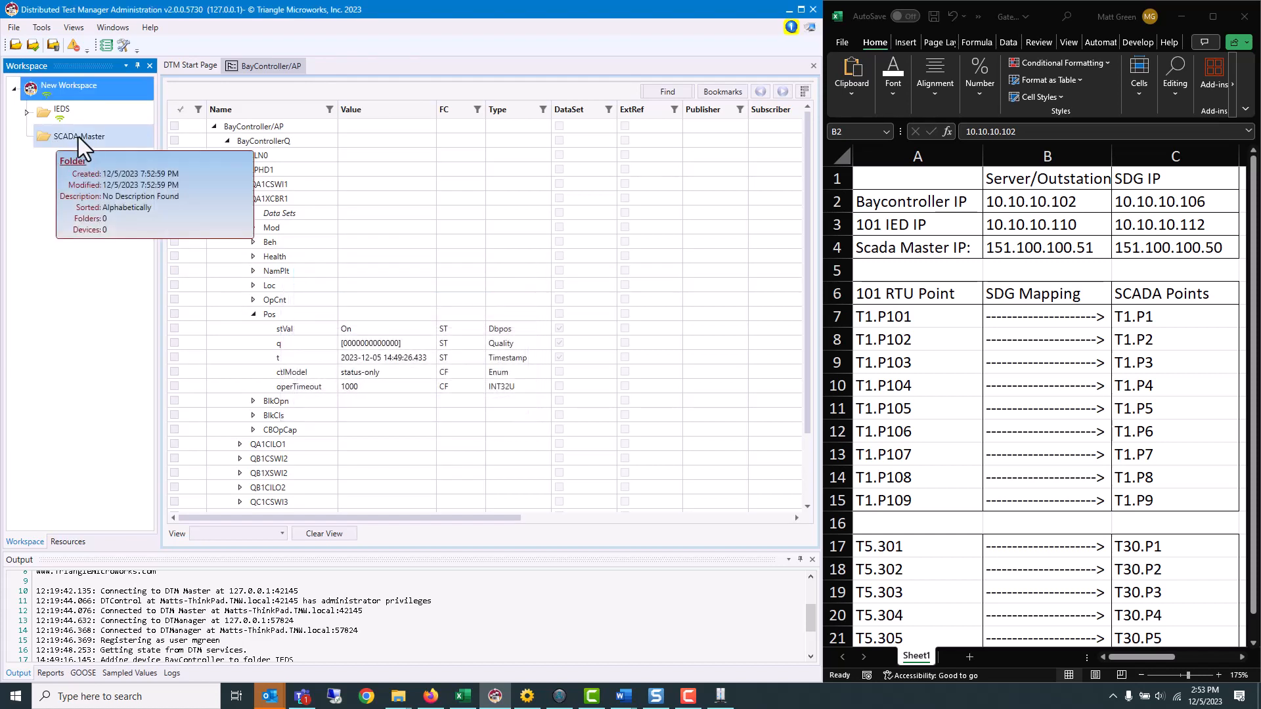
# Start adding a DNP3 master to the SCADA Master folder with the device name SCADA Master
pyautogui.rightClick(80, 136)
pyautogui.moveTo(127, 144)
pyautogui.moveTo(234, 144)
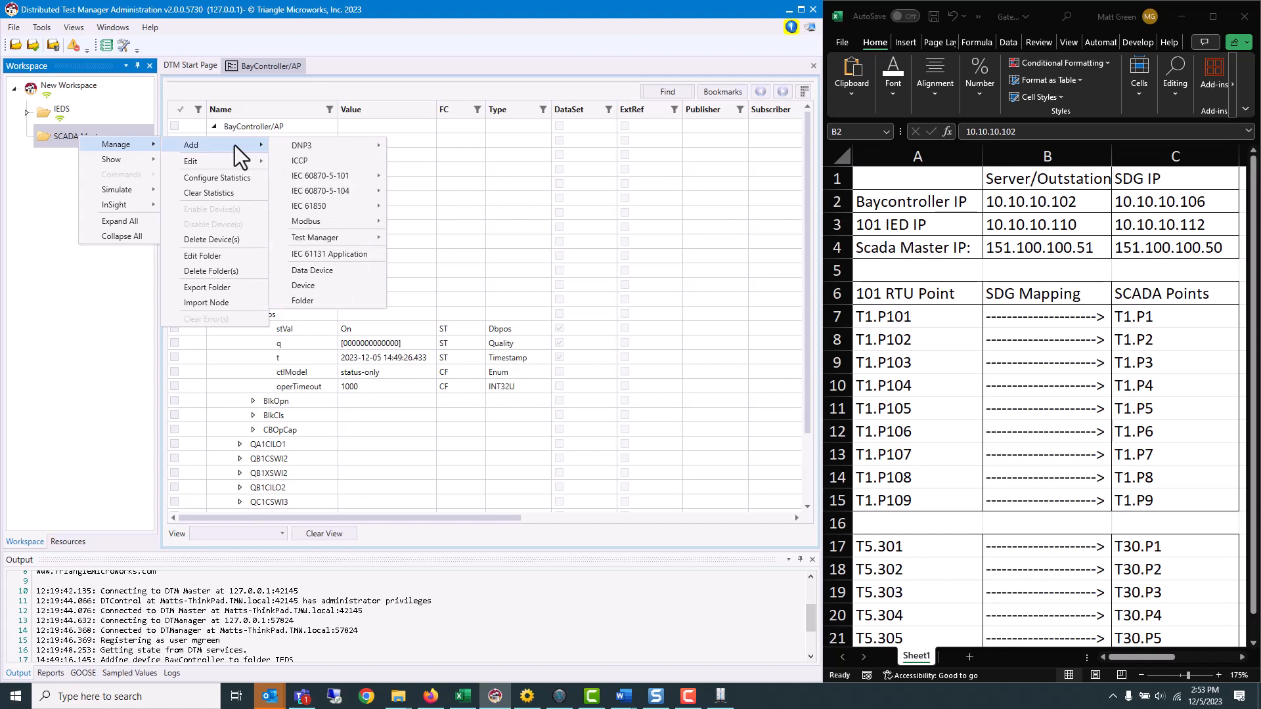
pyautogui.moveTo(322, 145)
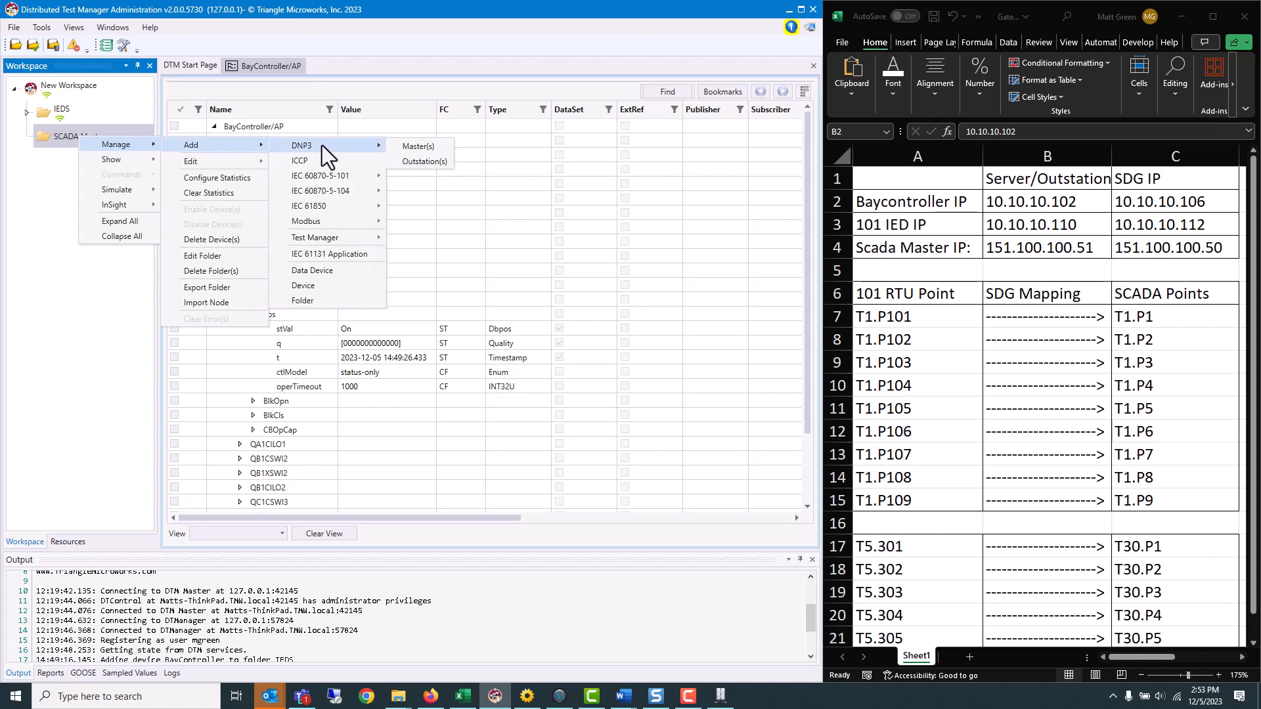
pyautogui.click(409, 147)
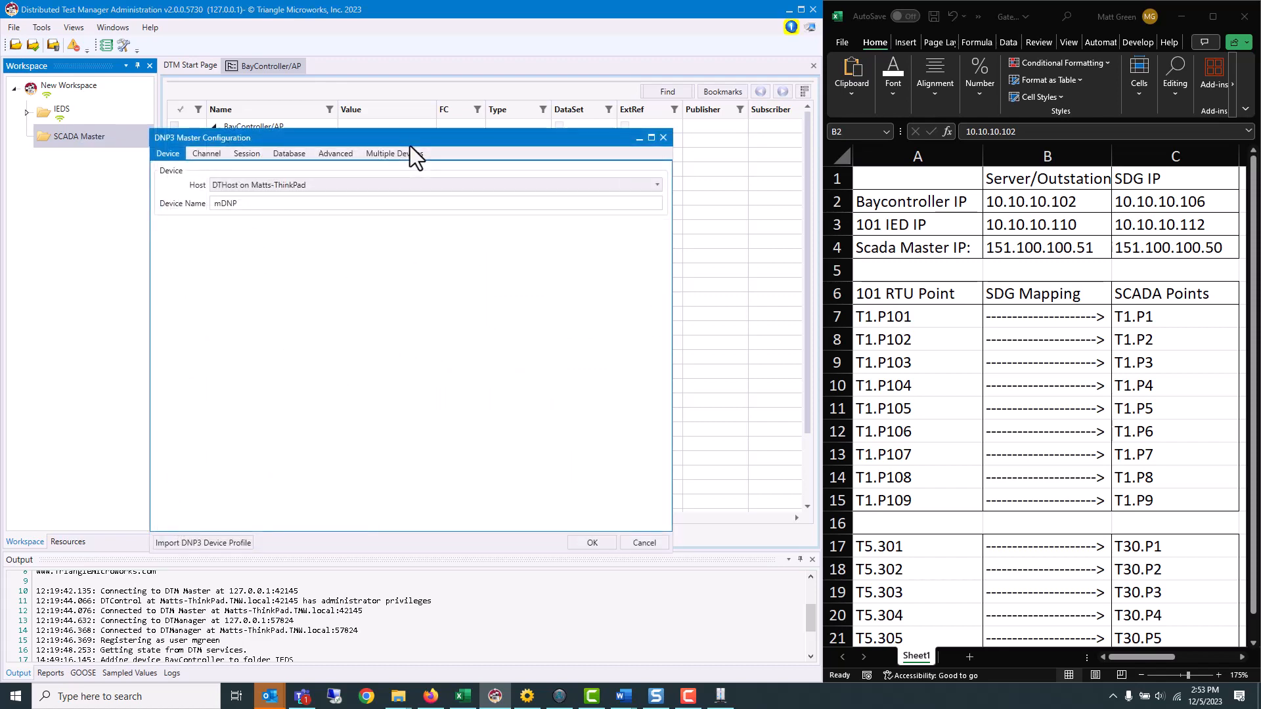
pyautogui.doubleClick(237, 203)
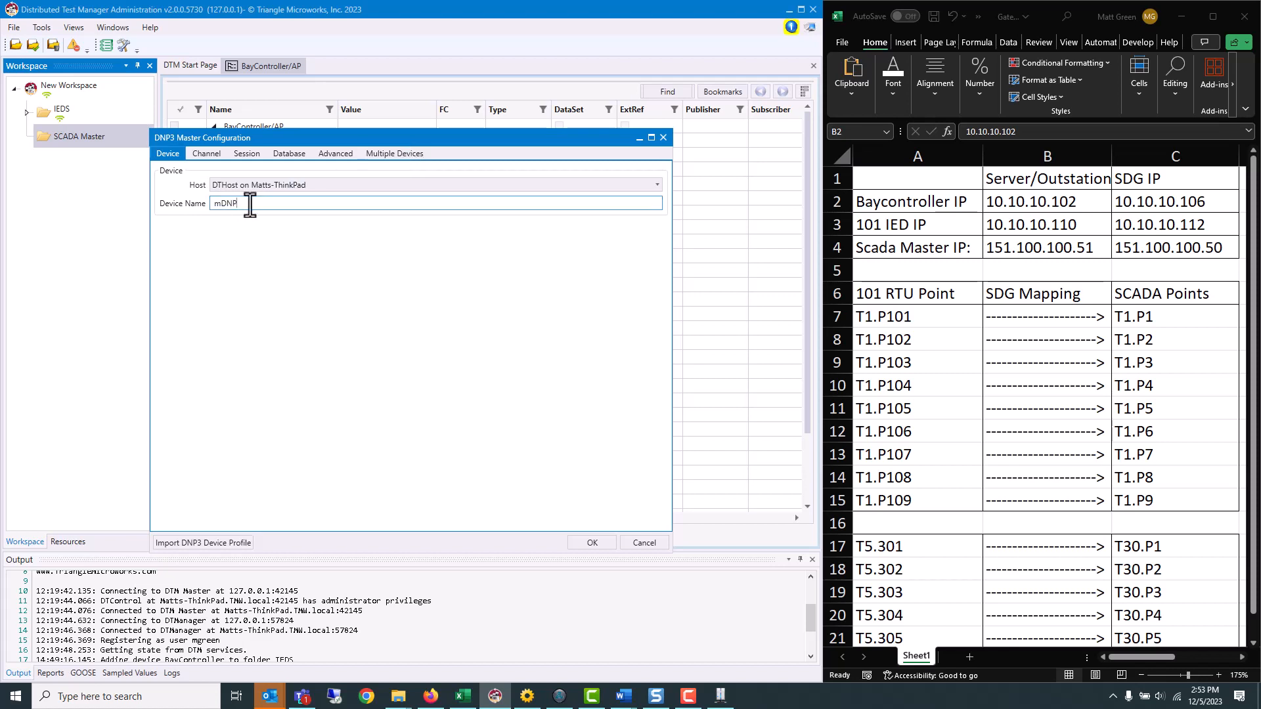
pyautogui.write('SCADA')
pyautogui.press('BackSpace')
pyautogui.press('BackSpace')
pyautogui.write('aster')
# Set the DNP3 master channel's local address to 151.100.100.51 and its remote address to 151.100.100.50
pyautogui.click(214, 158)
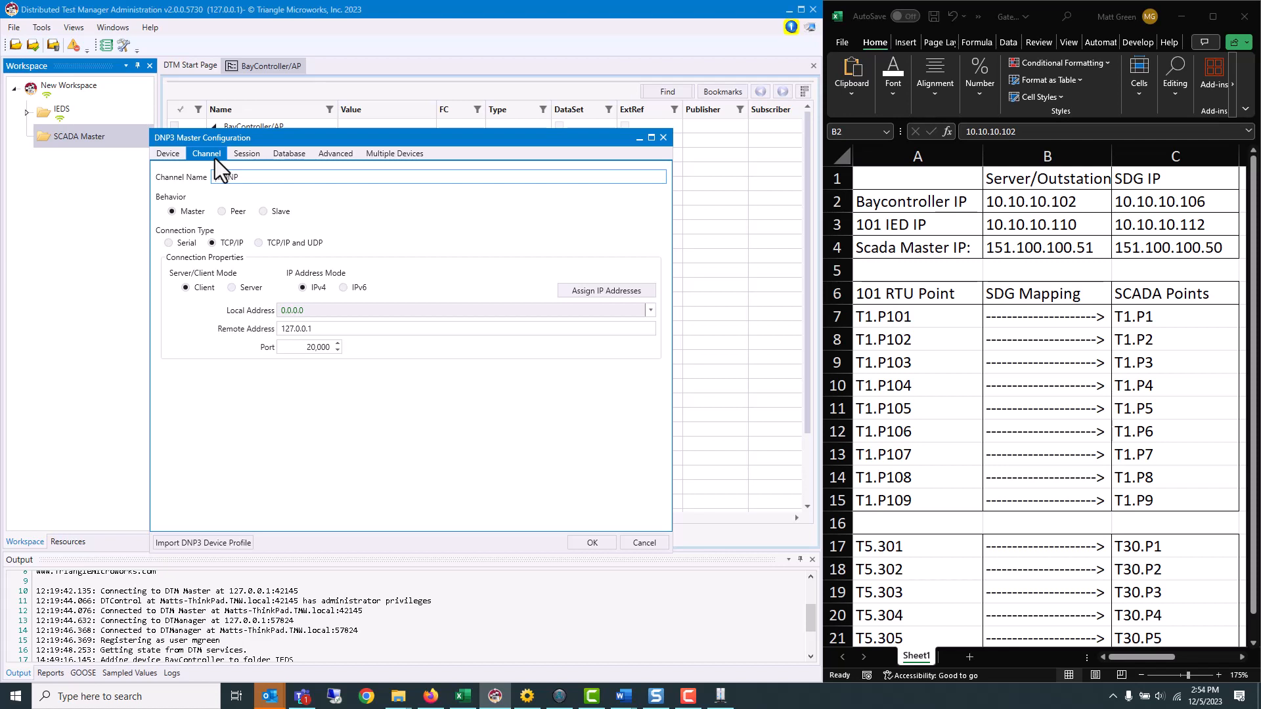
pyautogui.moveTo(320, 314); pyautogui.dragTo(243, 313)
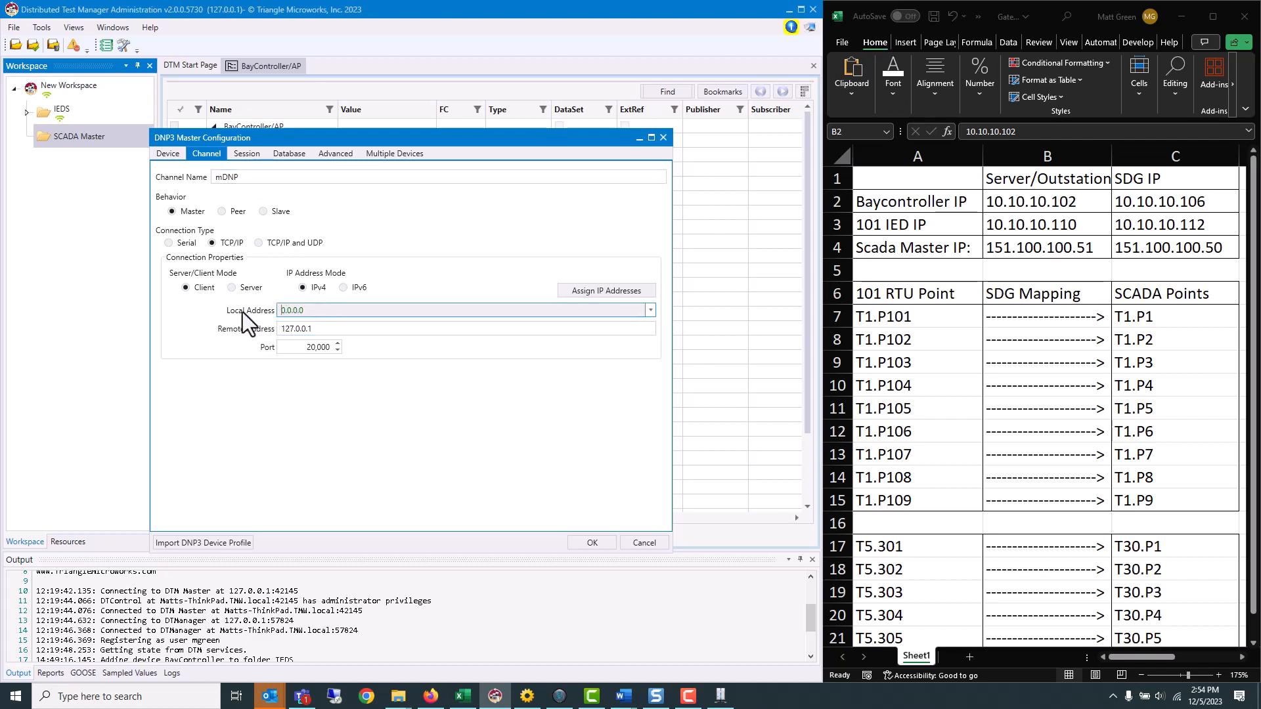
pyautogui.write('151.100.100.51')
pyautogui.moveTo(330, 328); pyautogui.dragTo(280, 326)
pyautogui.write('151.100.100')
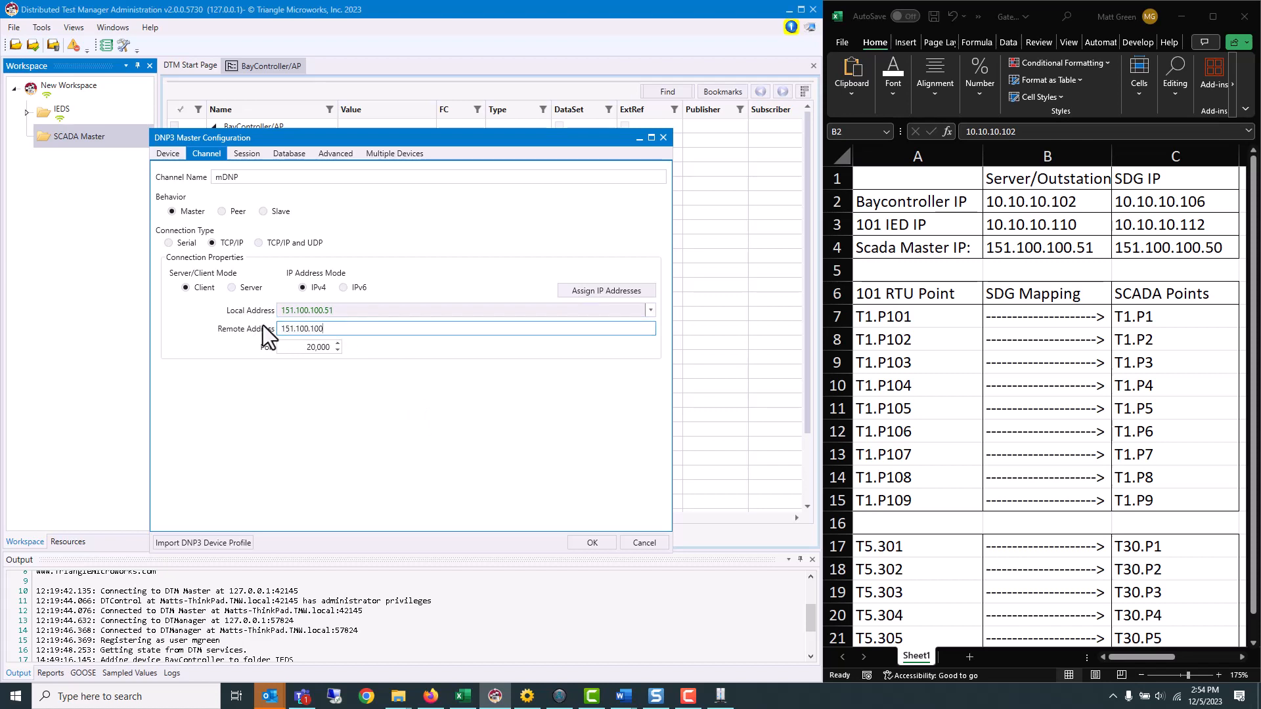
pyautogui.write('.')
# Review the DNP3 master's session and database settings and create the configured master
pyautogui.click(257, 155)
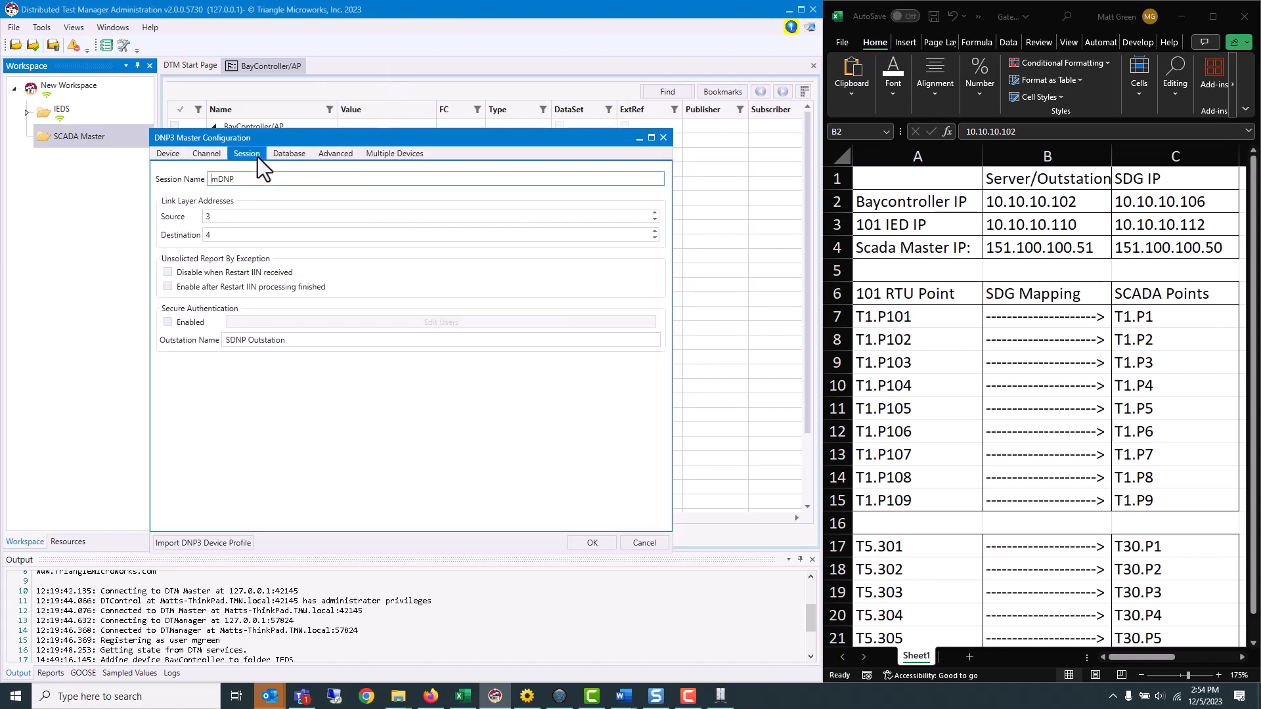
pyautogui.click(318, 155)
pyautogui.click(293, 155)
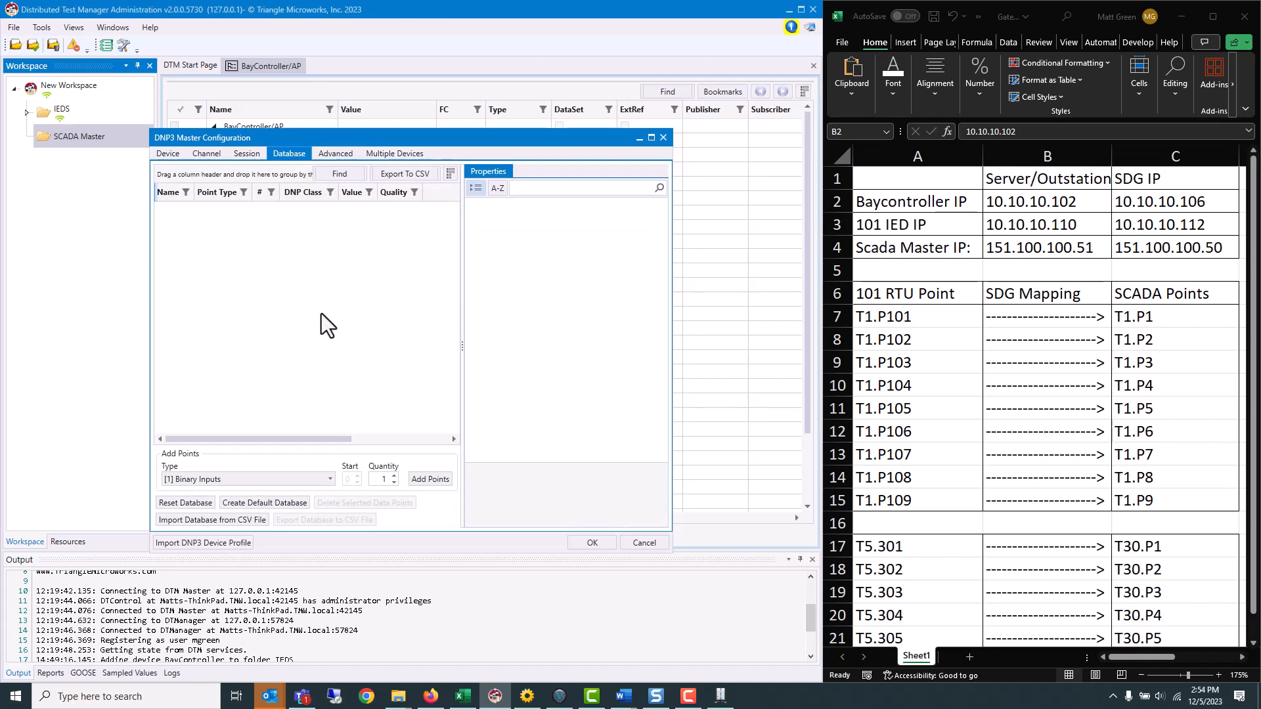
pyautogui.click(600, 545)
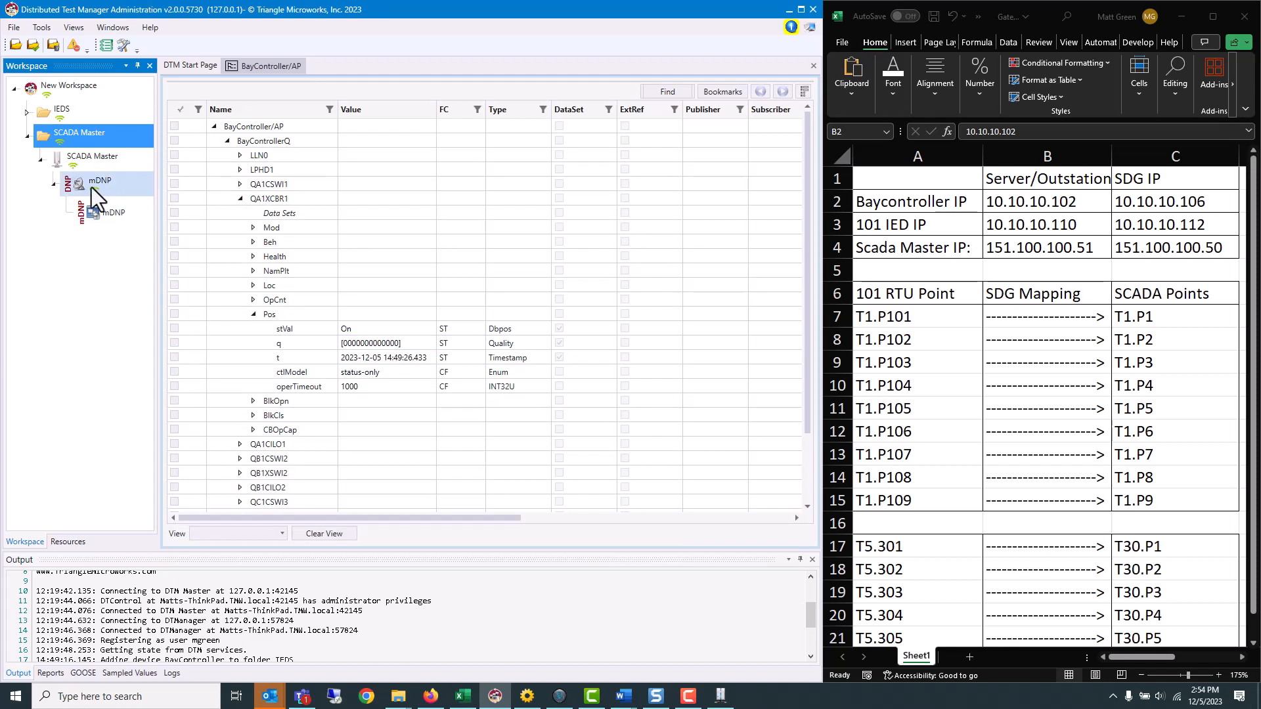
# Execute an Integrity Data Poll - Class 0123 on the mDNP session and save the command under that session
pyautogui.rightClick(97, 211)
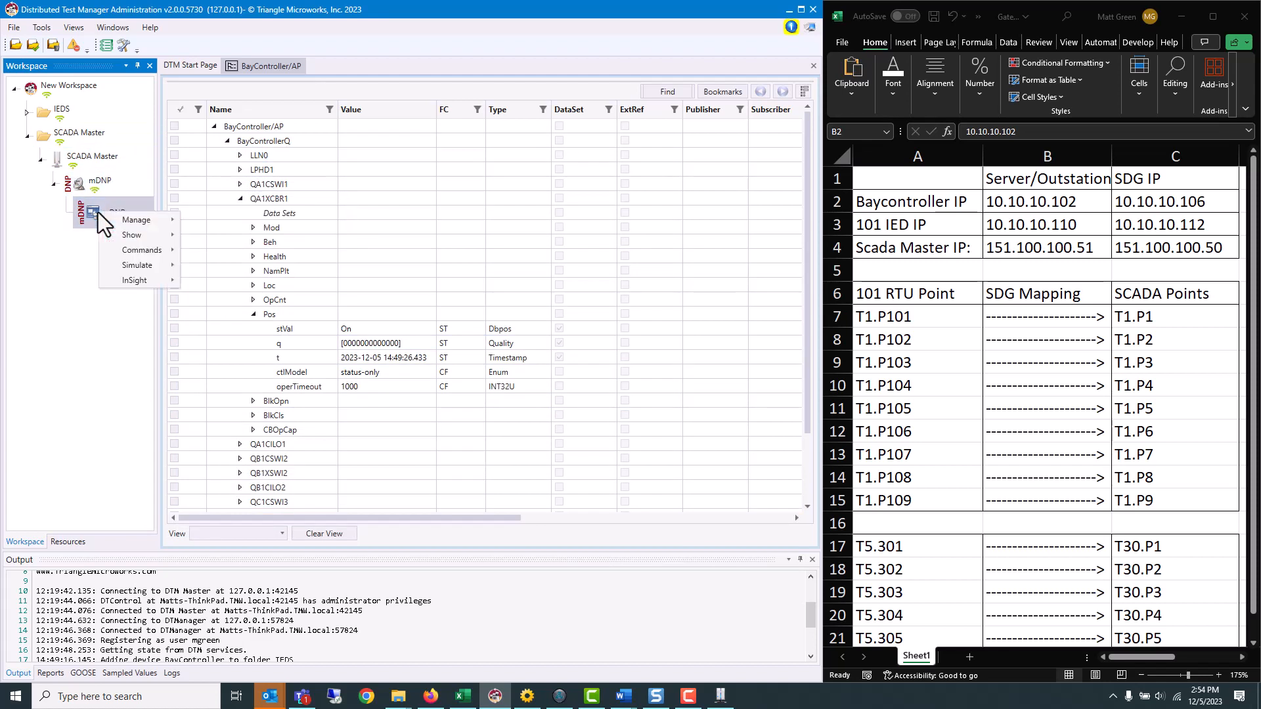
pyautogui.moveTo(137, 247)
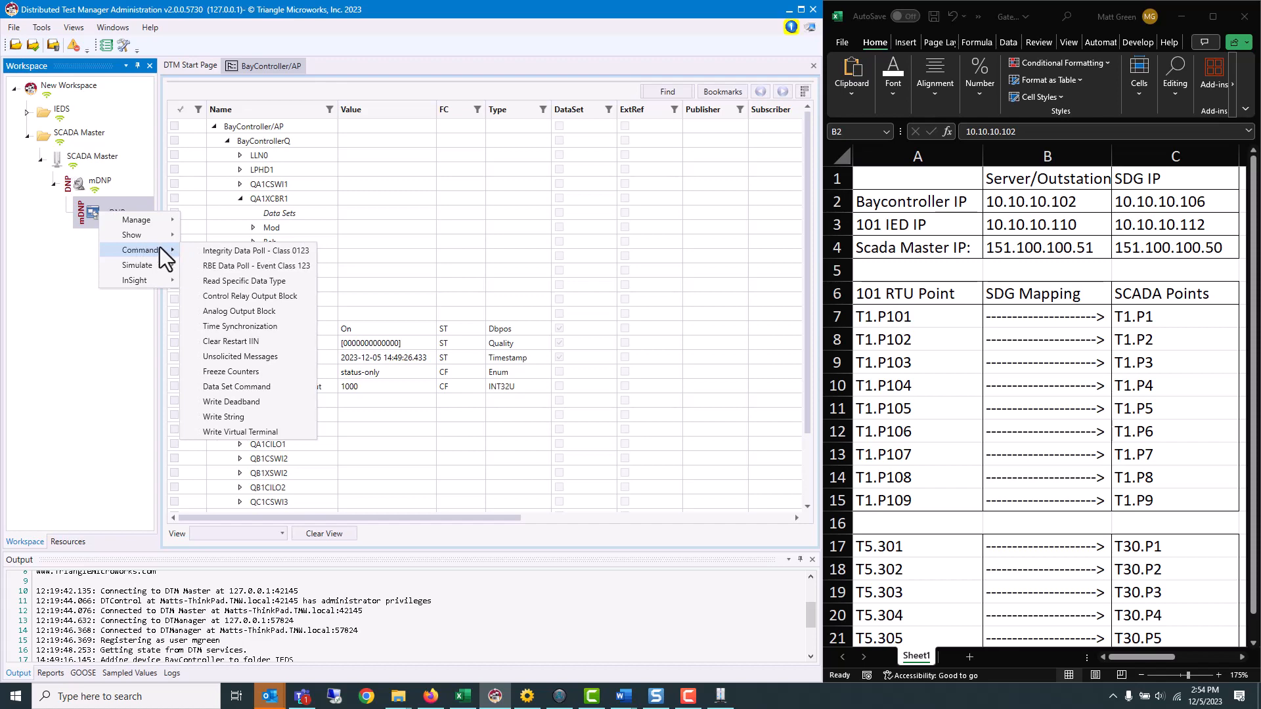
pyautogui.click(266, 255)
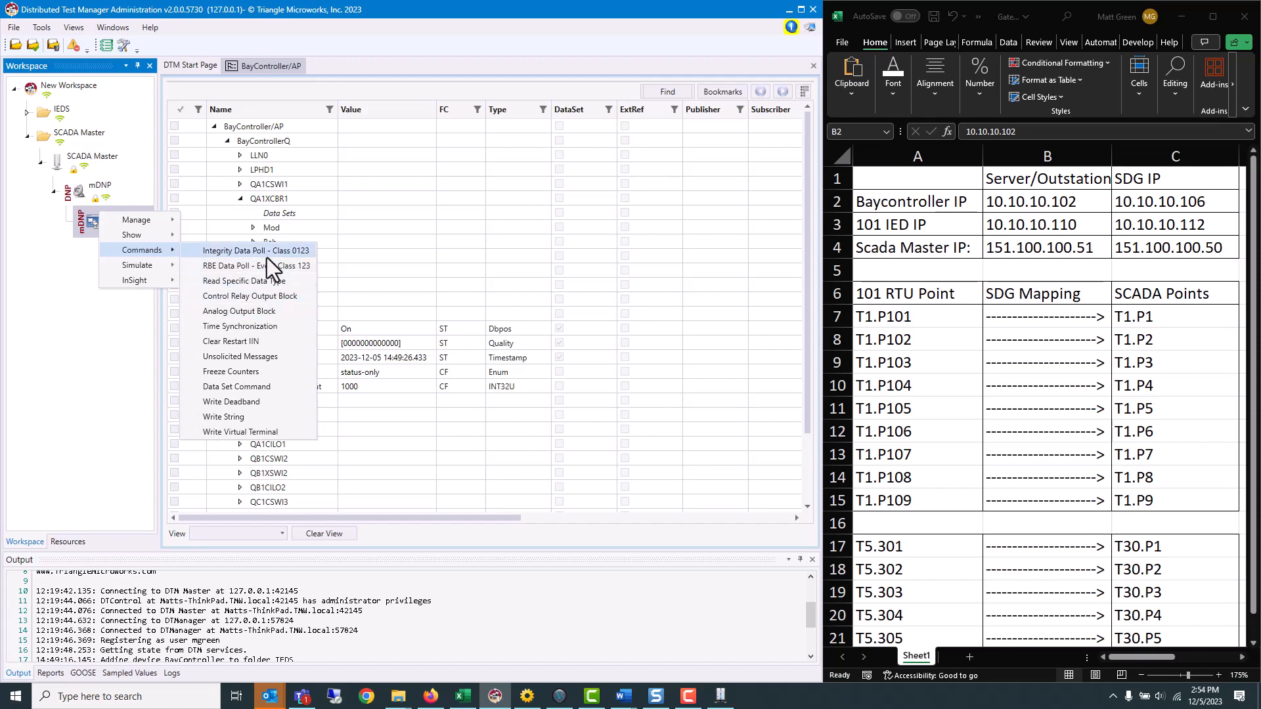
pyautogui.moveTo(377, 255); pyautogui.dragTo(534, 202)
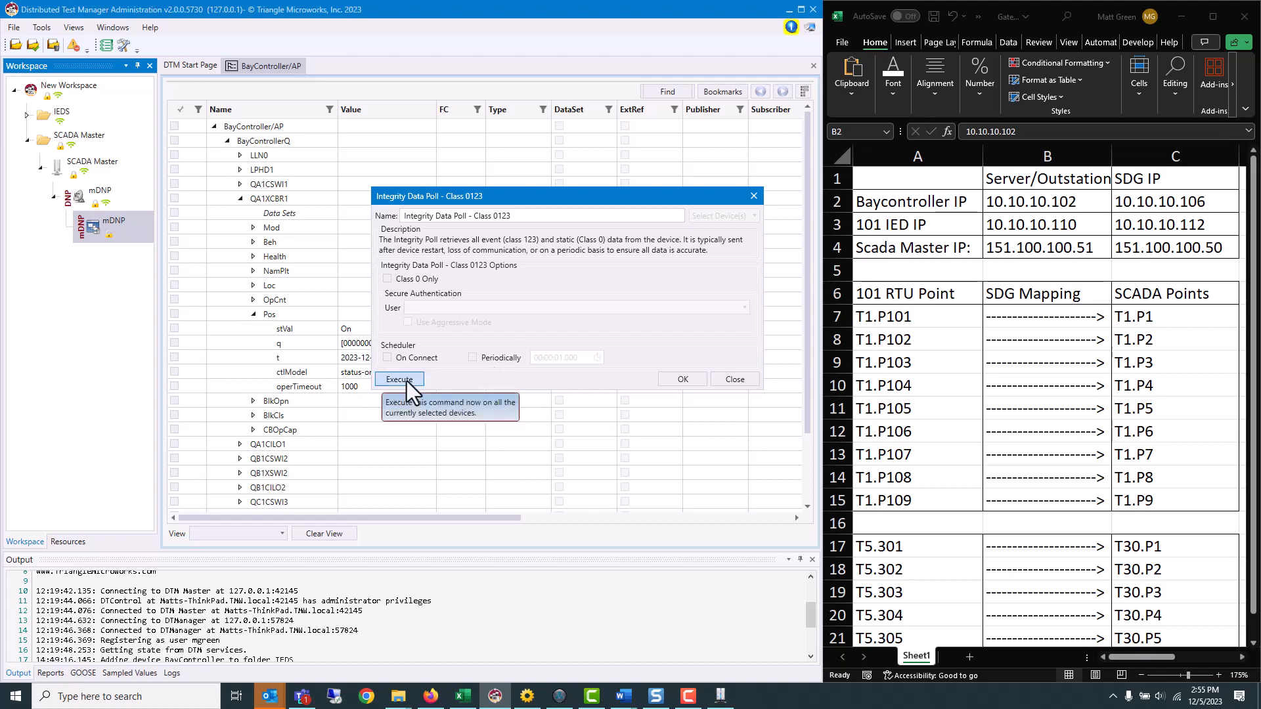
pyautogui.click(683, 379)
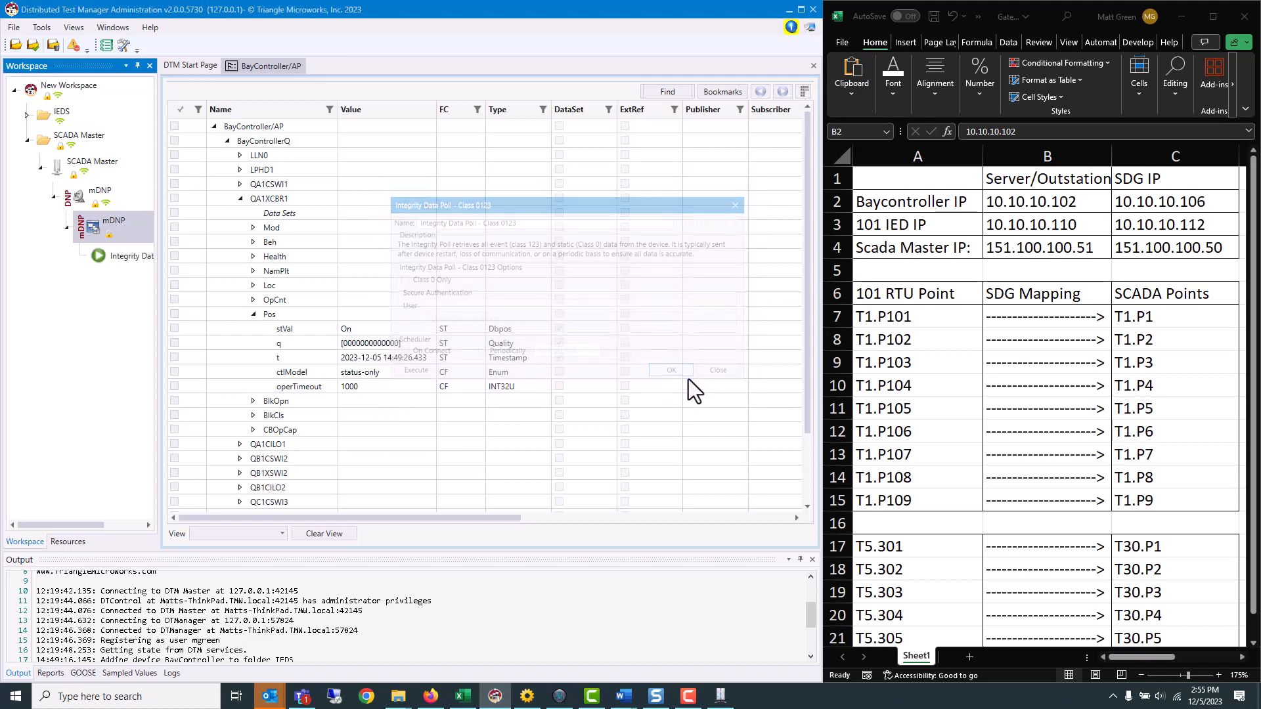
# Show the mDNP session's points list to inspect the polled values
pyautogui.rightClick(109, 211)
pyautogui.moveTo(136, 235)
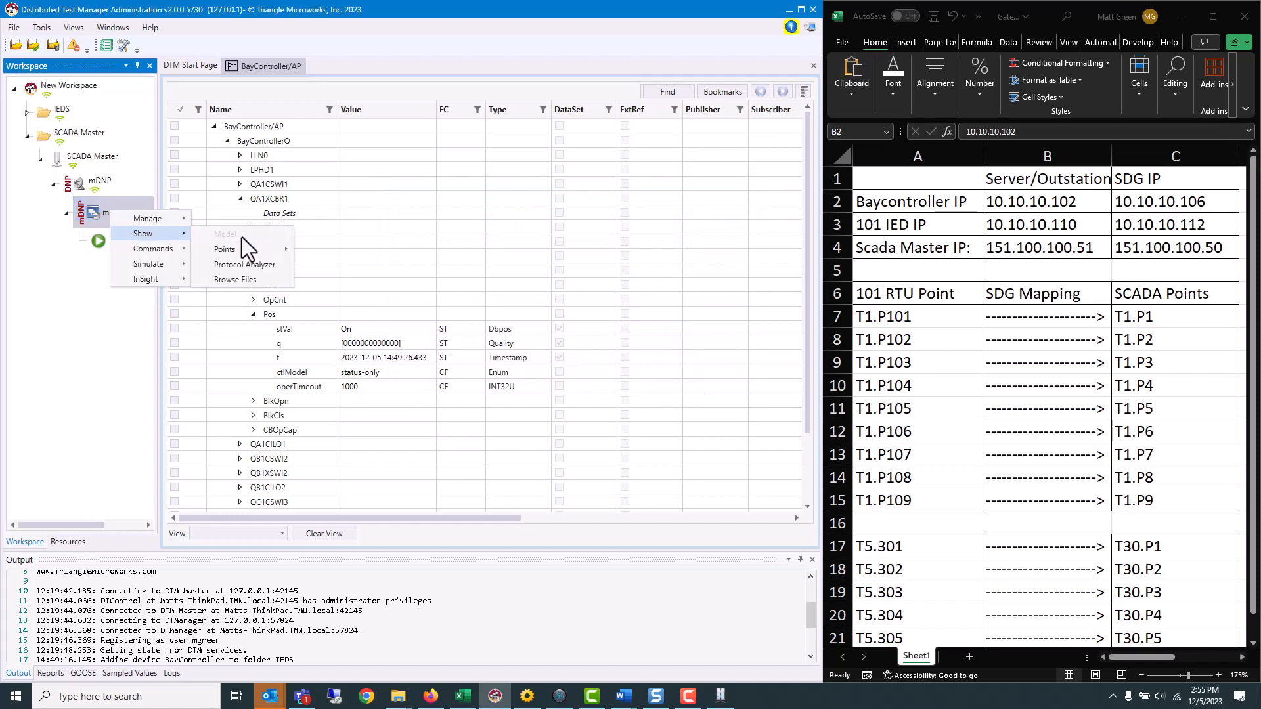
pyautogui.moveTo(246, 247)
pyautogui.click(351, 250)
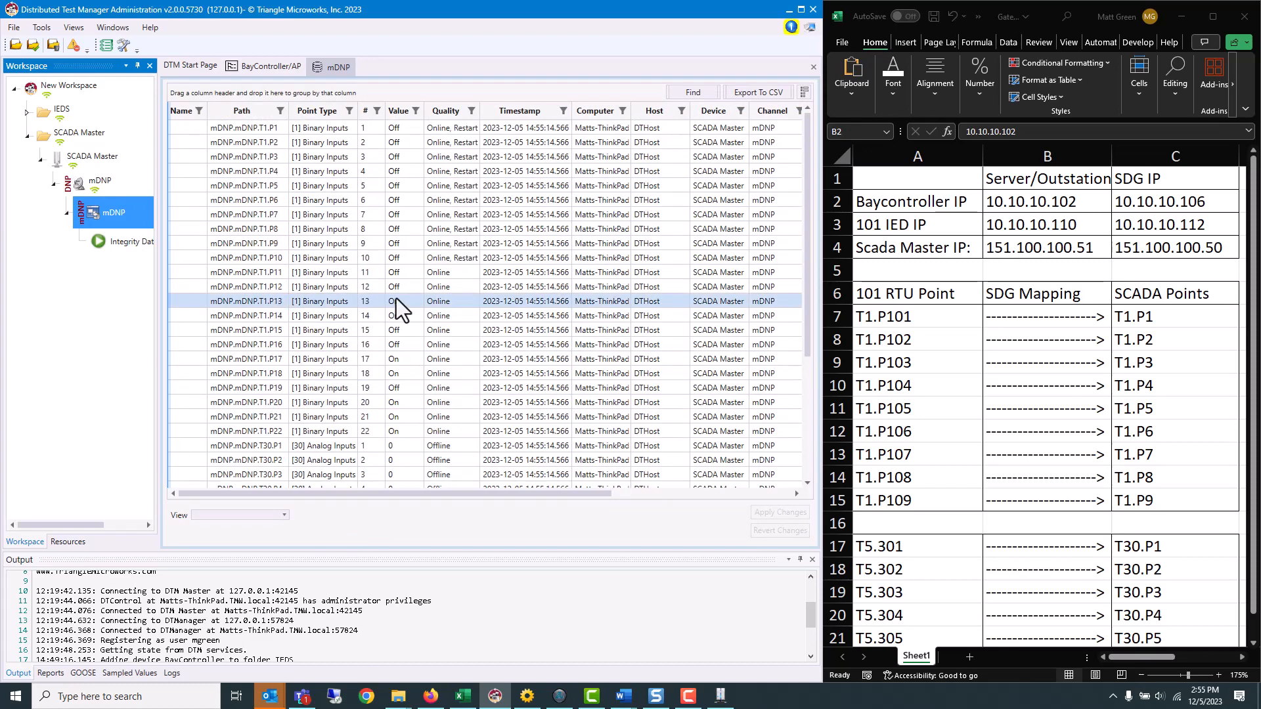
# Add an Unsolicited Messages command to the mDNP session, enabling unsolicited responses for Classes 1, 2 and 3 and scheduled On Connect
pyautogui.moveTo(158, 254); pyautogui.dragTo(196, 248)
pyautogui.rightClick(155, 247)
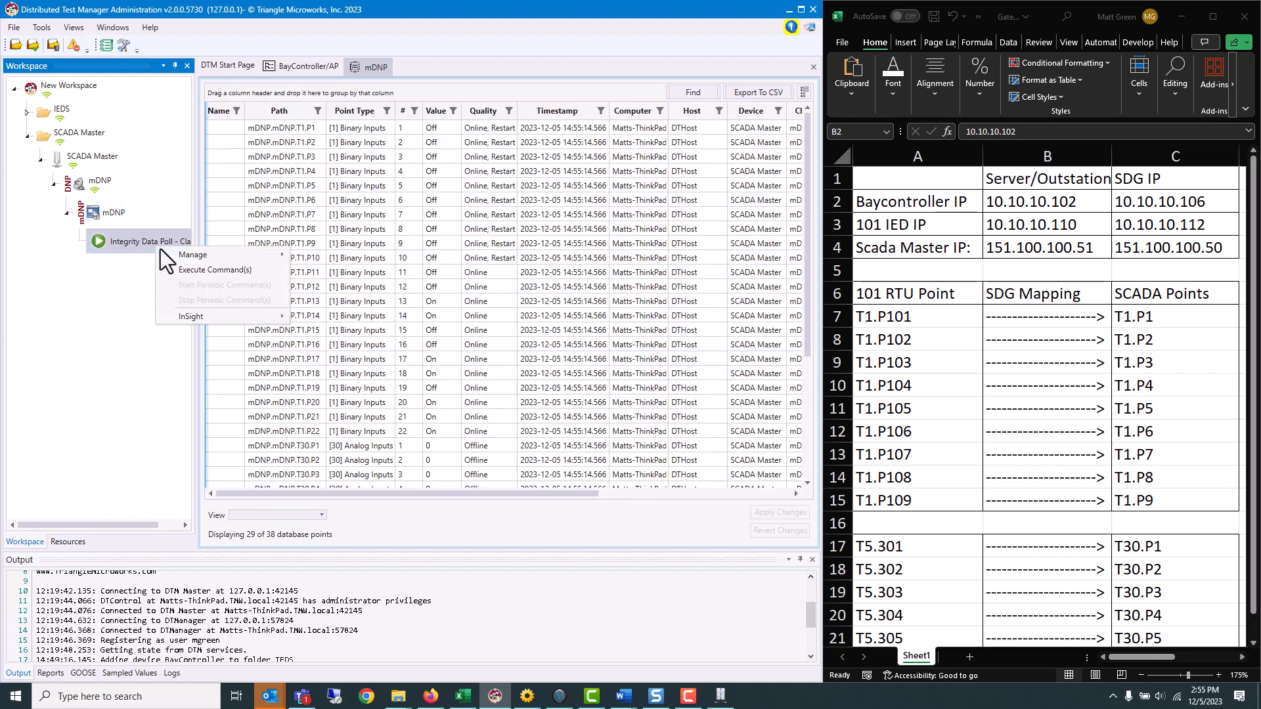
pyautogui.rightClick(107, 211)
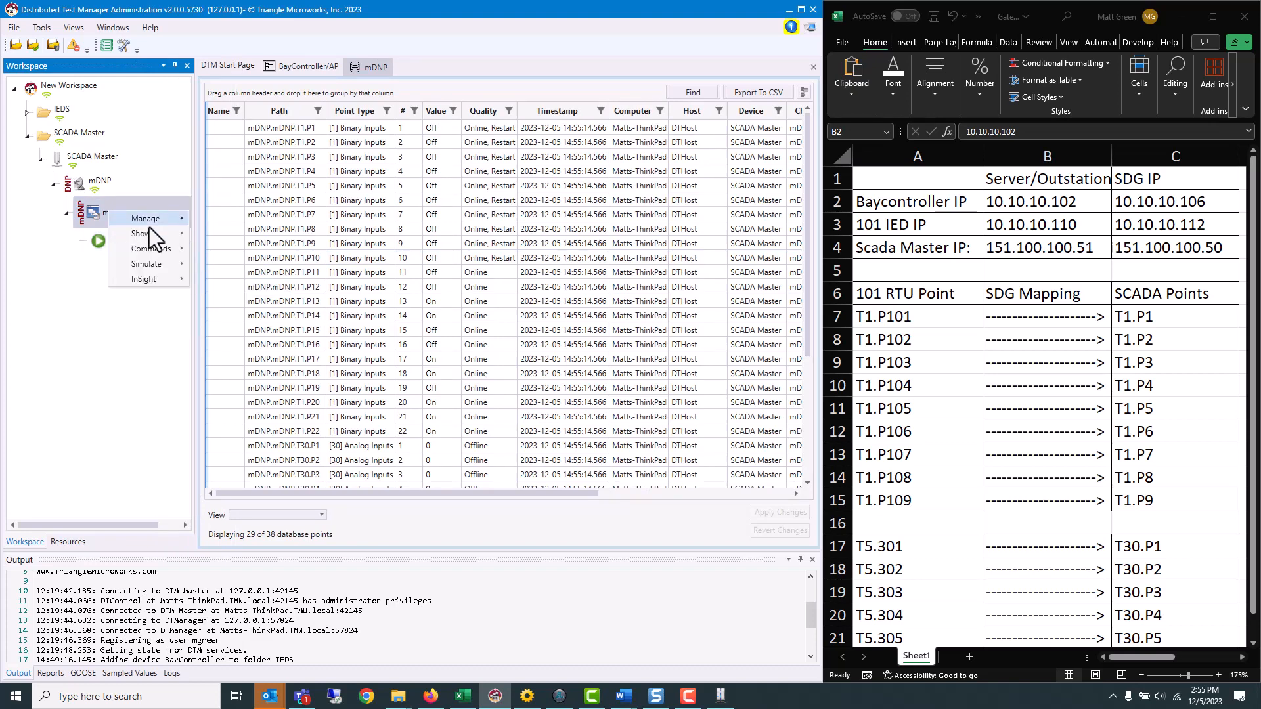
pyautogui.moveTo(164, 248)
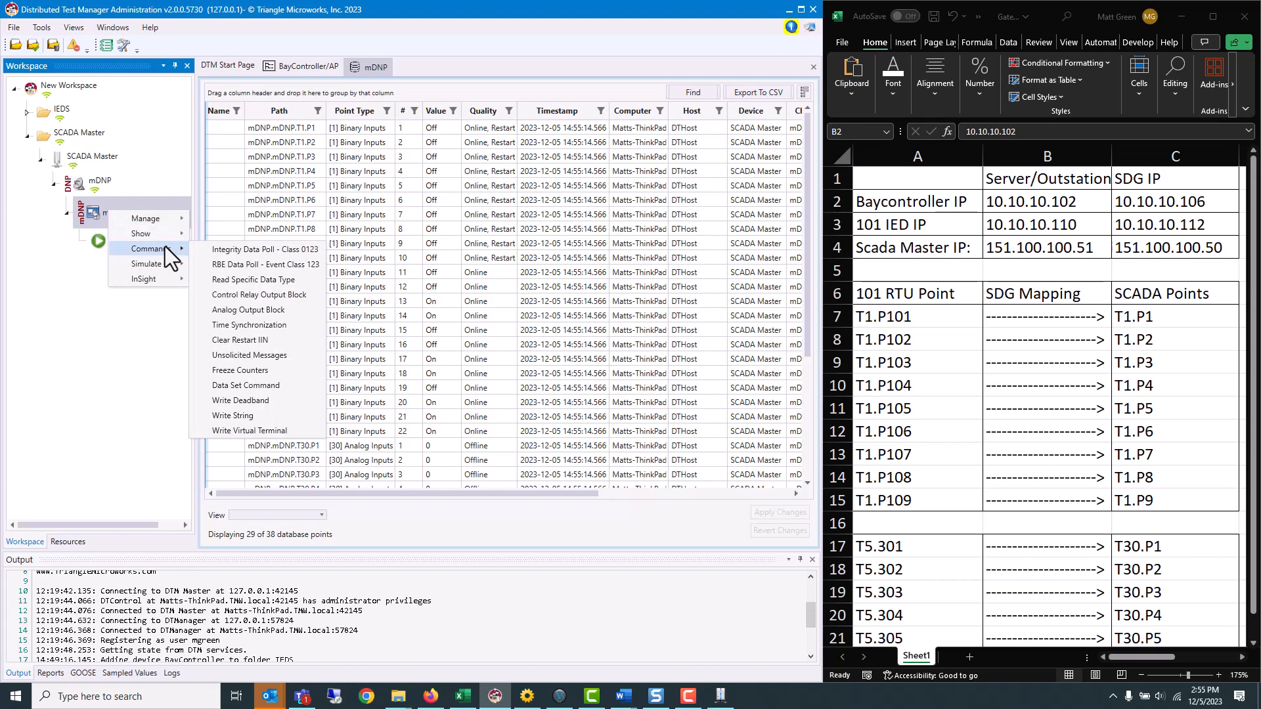
pyautogui.click(273, 358)
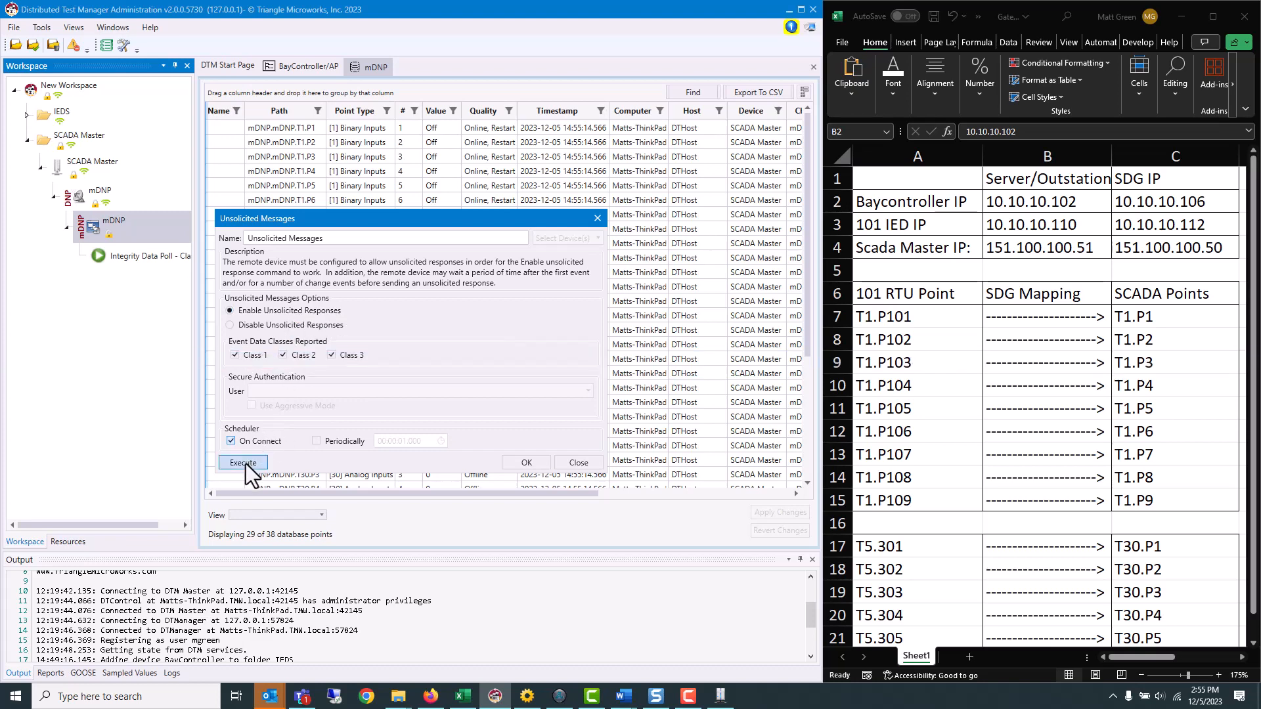
pyautogui.click(525, 463)
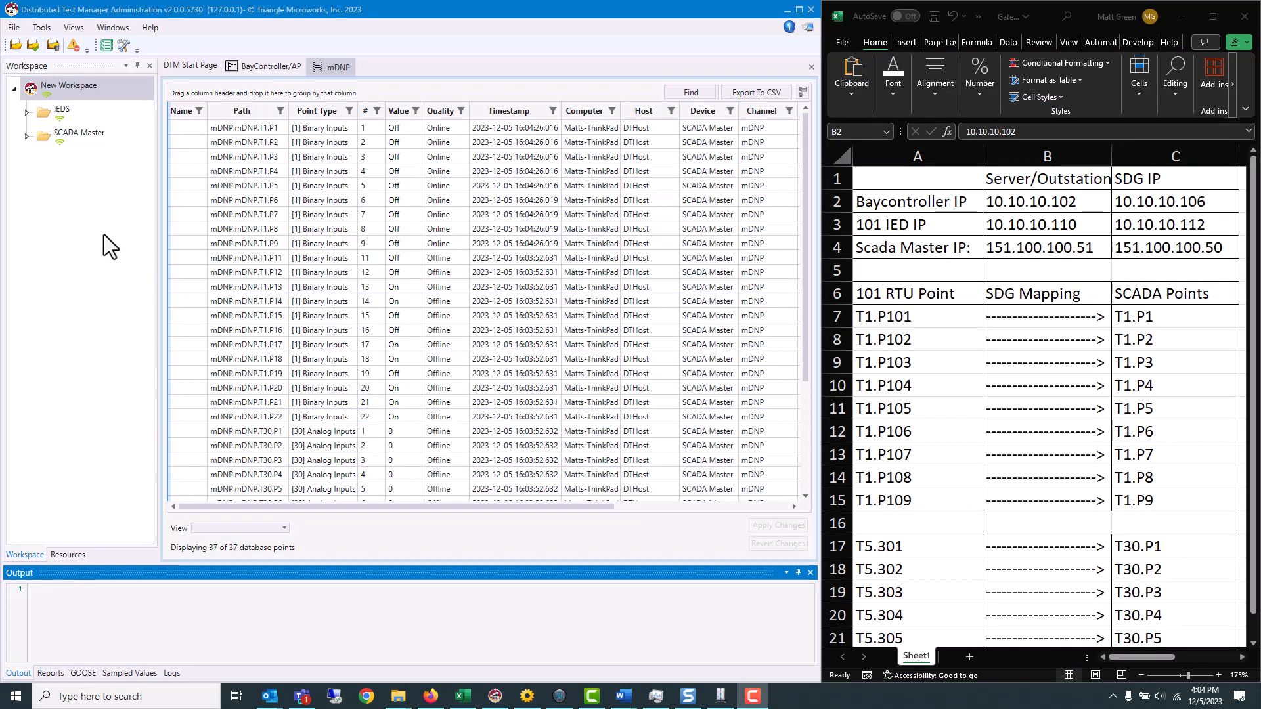
# Add a Gateway Tests (Actions) test manager named Test to the workspace
pyautogui.rightClick(76, 85)
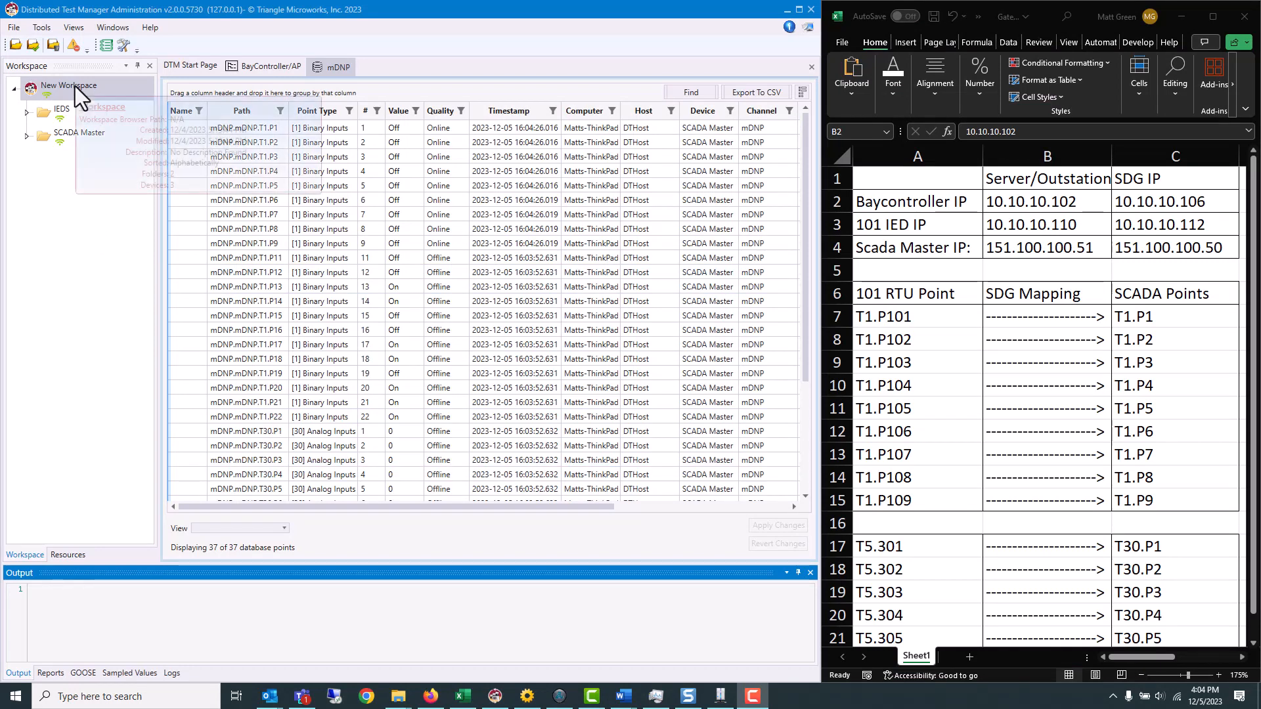
pyautogui.moveTo(105, 92)
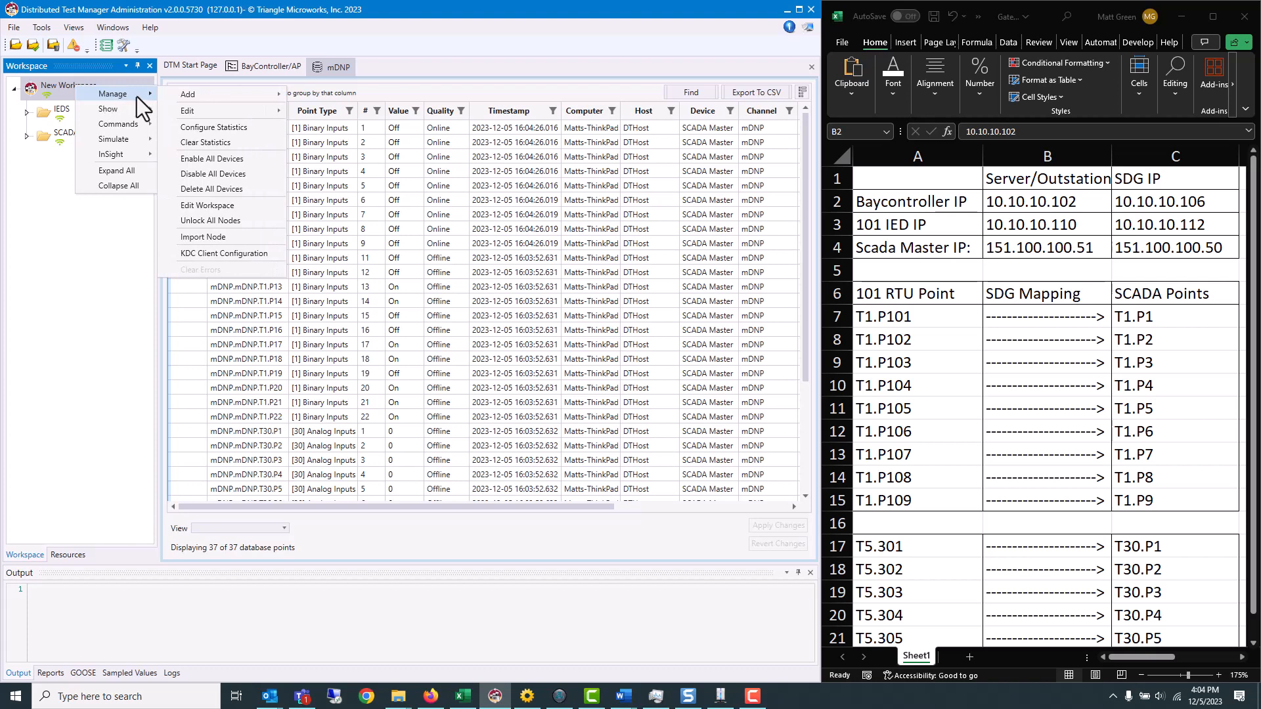
pyautogui.moveTo(202, 97)
pyautogui.moveTo(365, 204)
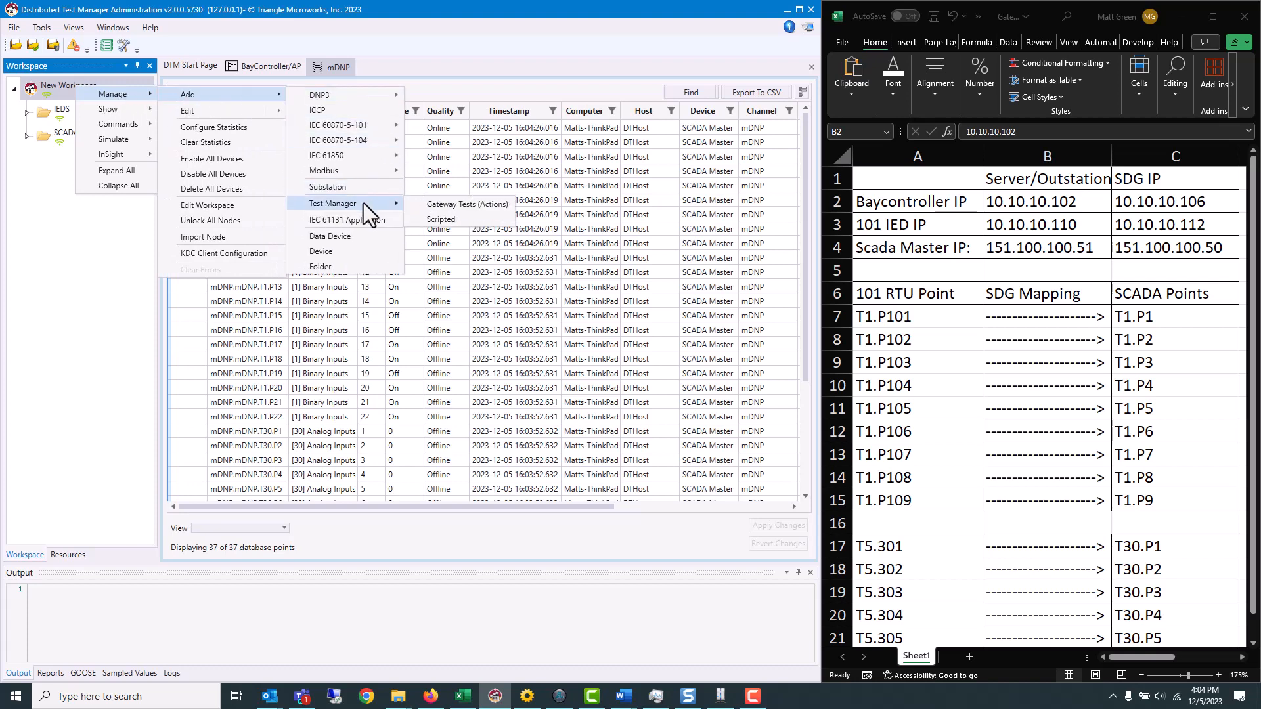
pyautogui.click(476, 205)
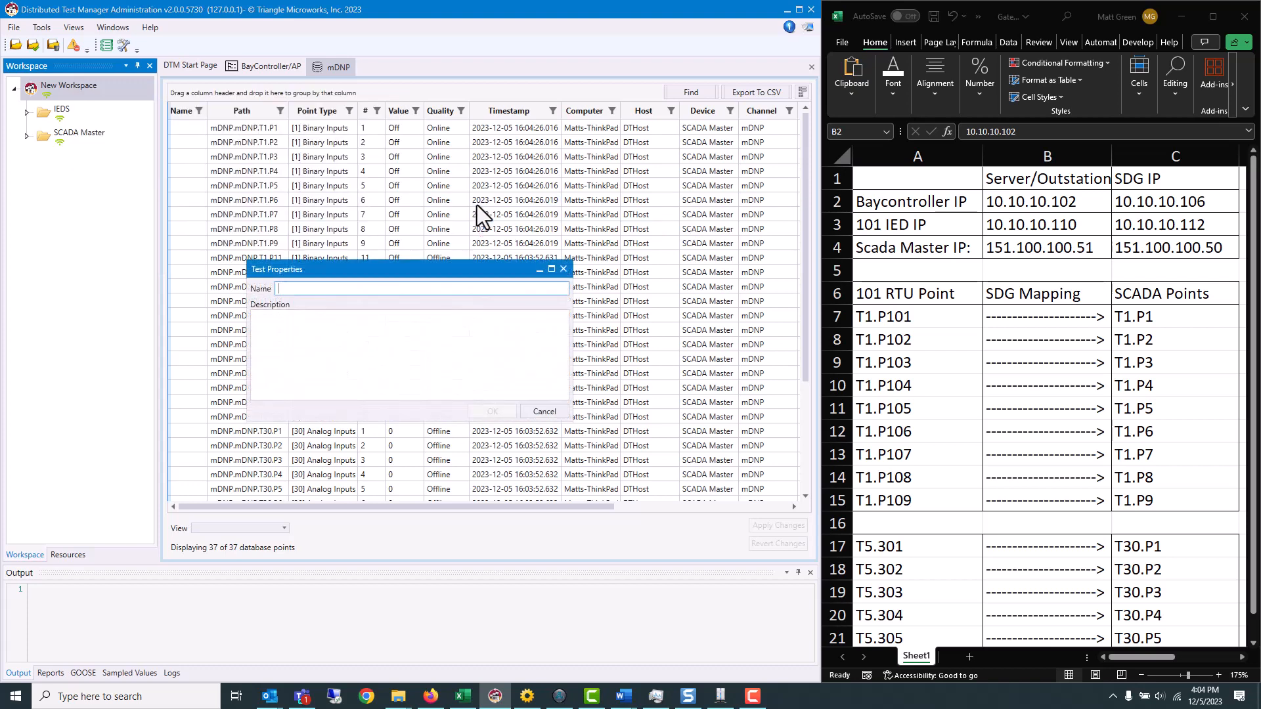
pyautogui.write('Test')
pyautogui.click(492, 411)
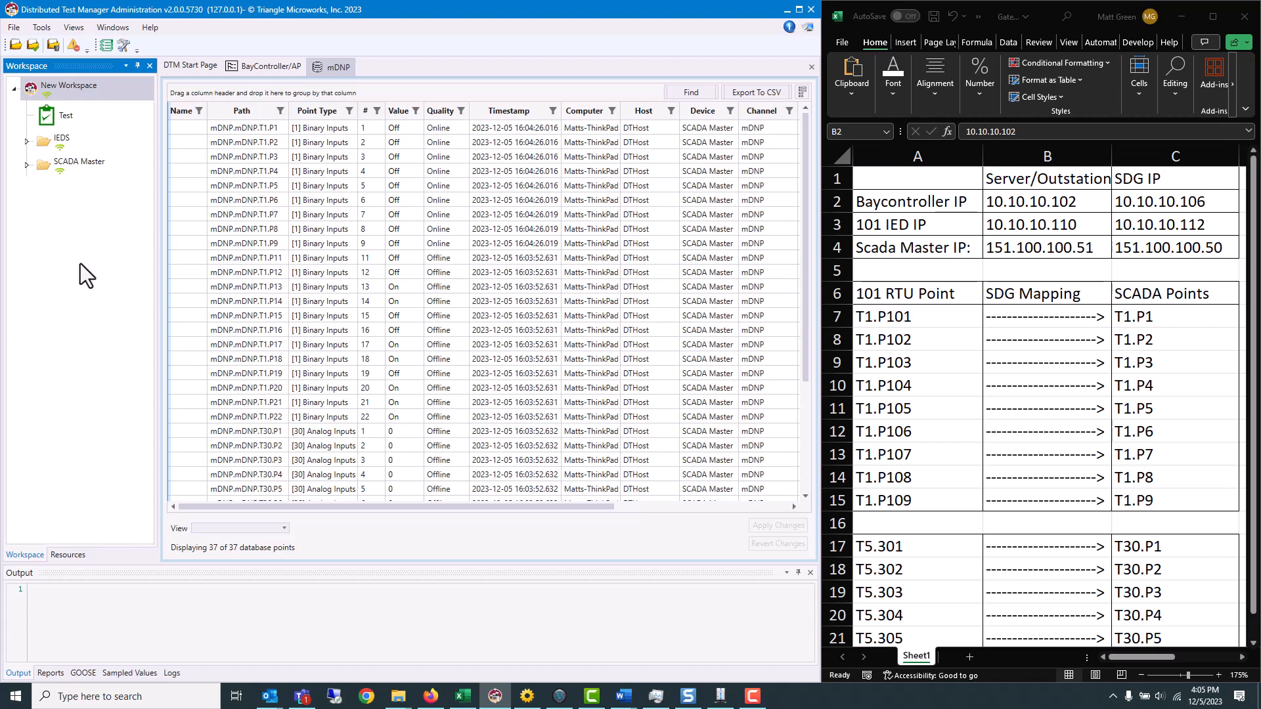
# Show the Test action node and add a Monitored Data Point Test named P101 to its managed tests
pyautogui.rightClick(69, 116)
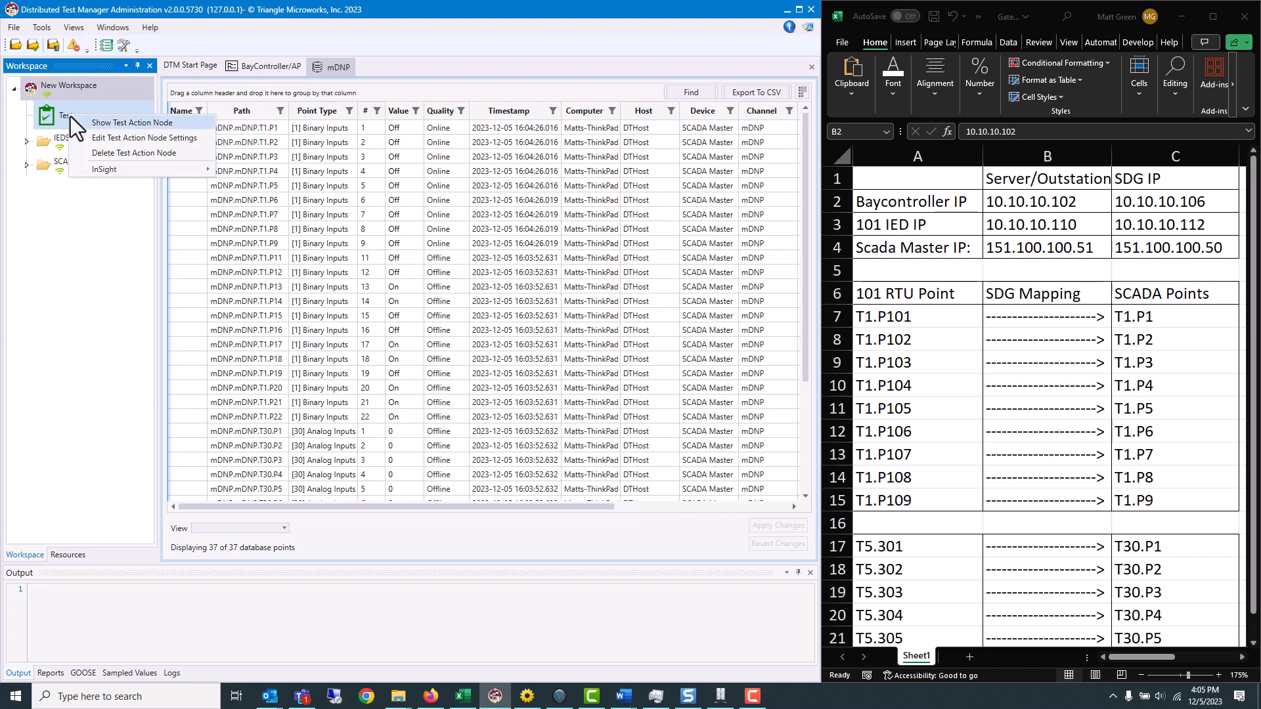
pyautogui.click(133, 123)
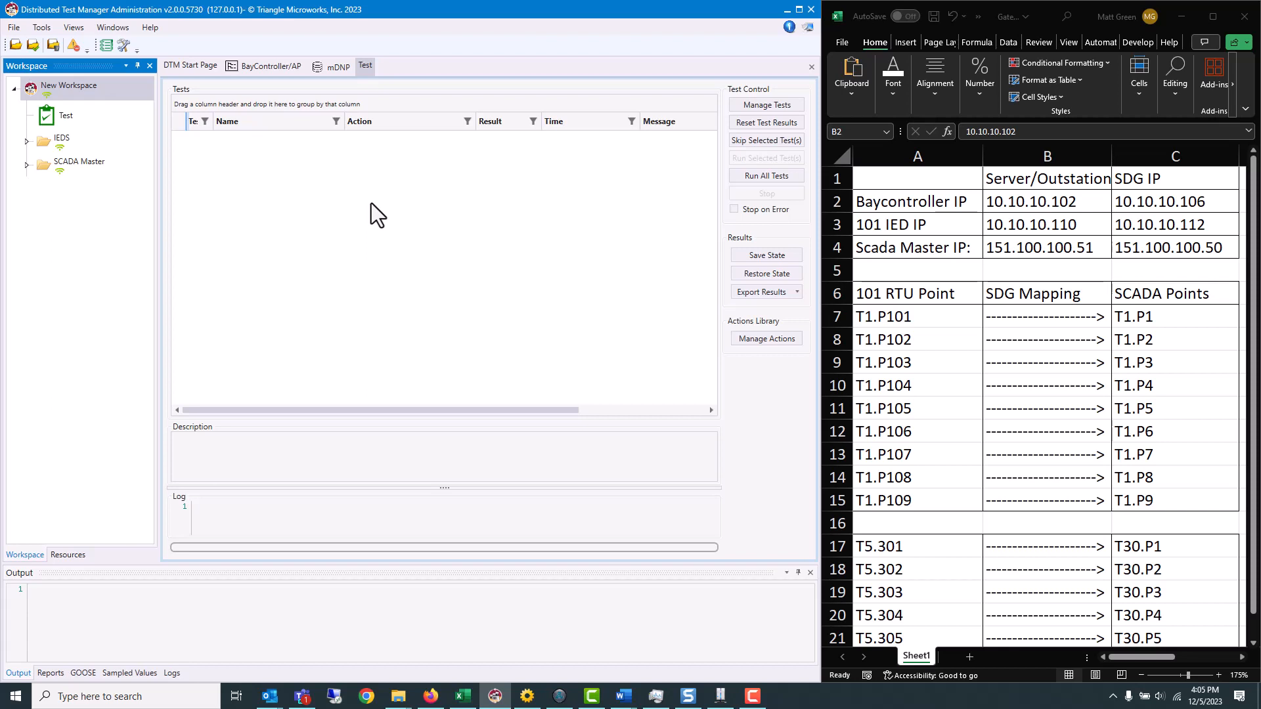
pyautogui.click(773, 107)
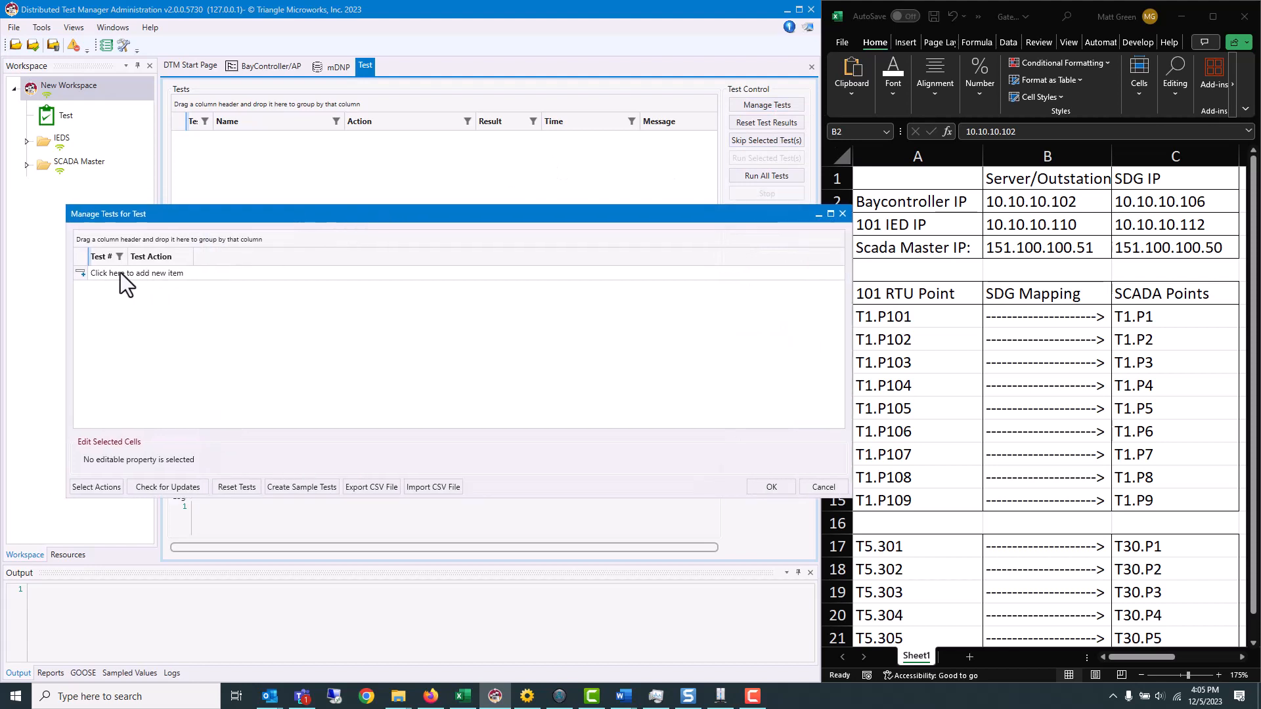
pyautogui.click(117, 274)
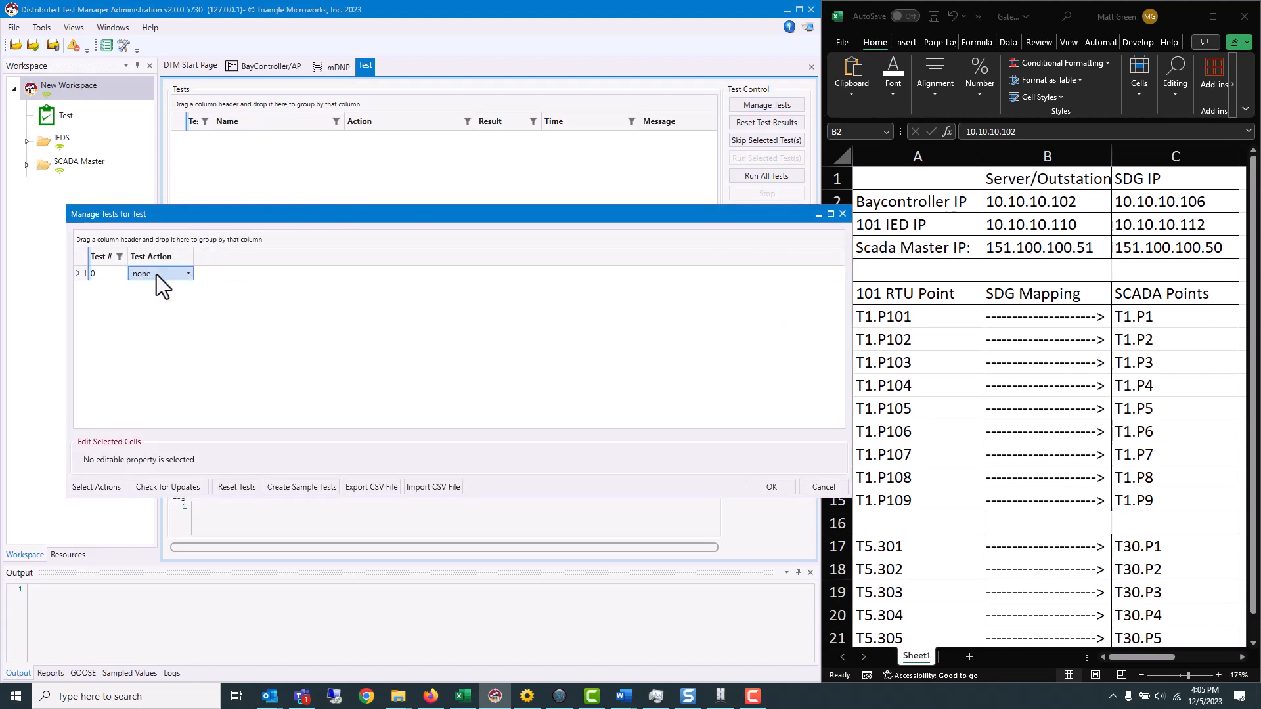
pyautogui.click(156, 274)
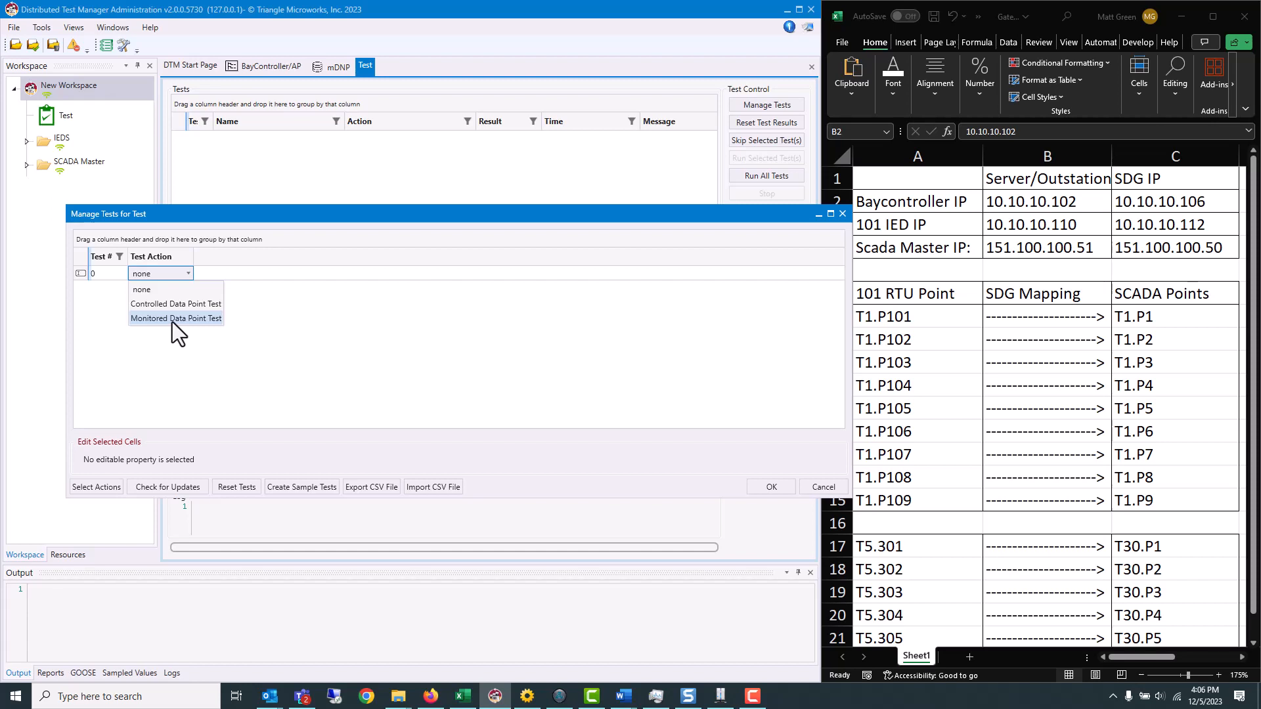
pyautogui.click(172, 318)
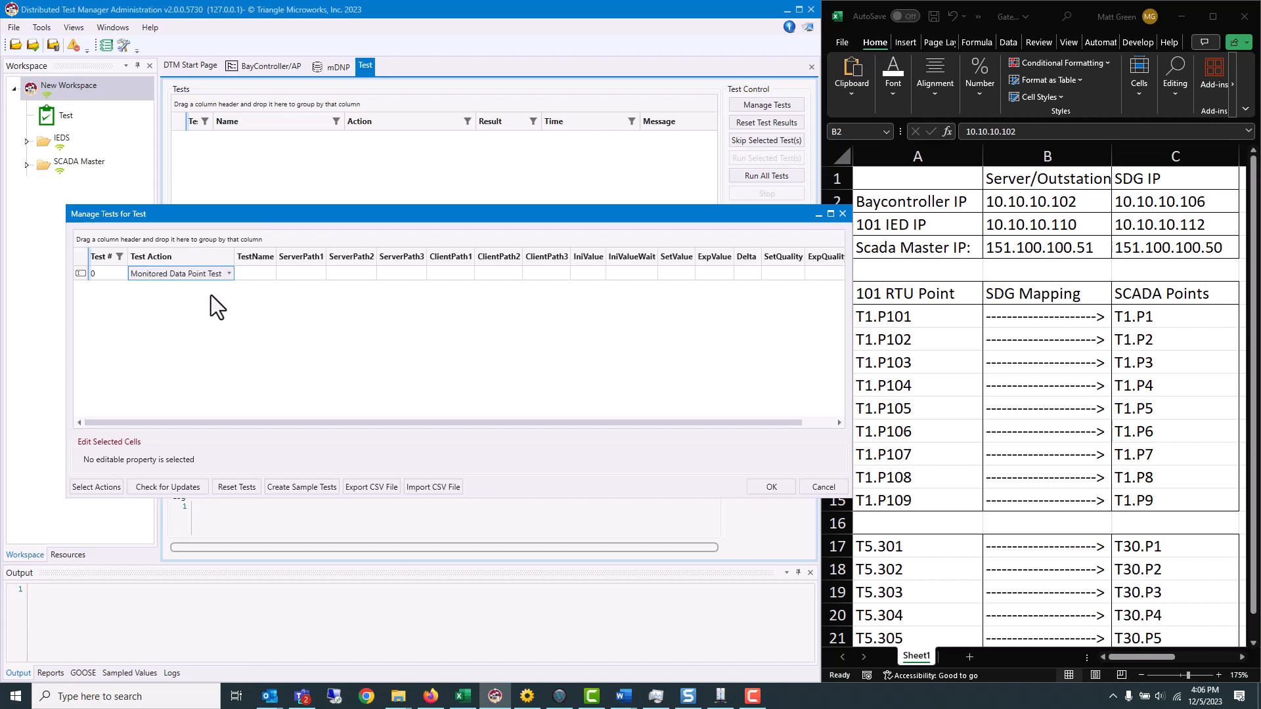
pyautogui.click(264, 273)
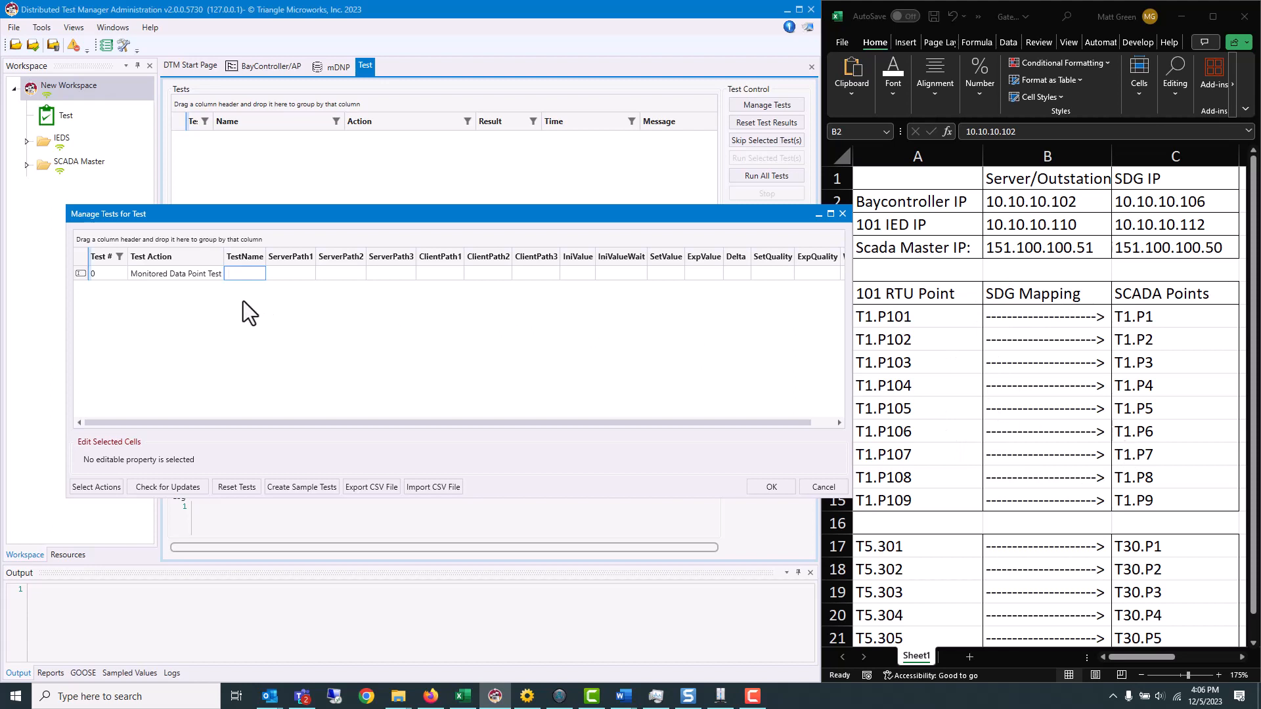
pyautogui.write('P101')
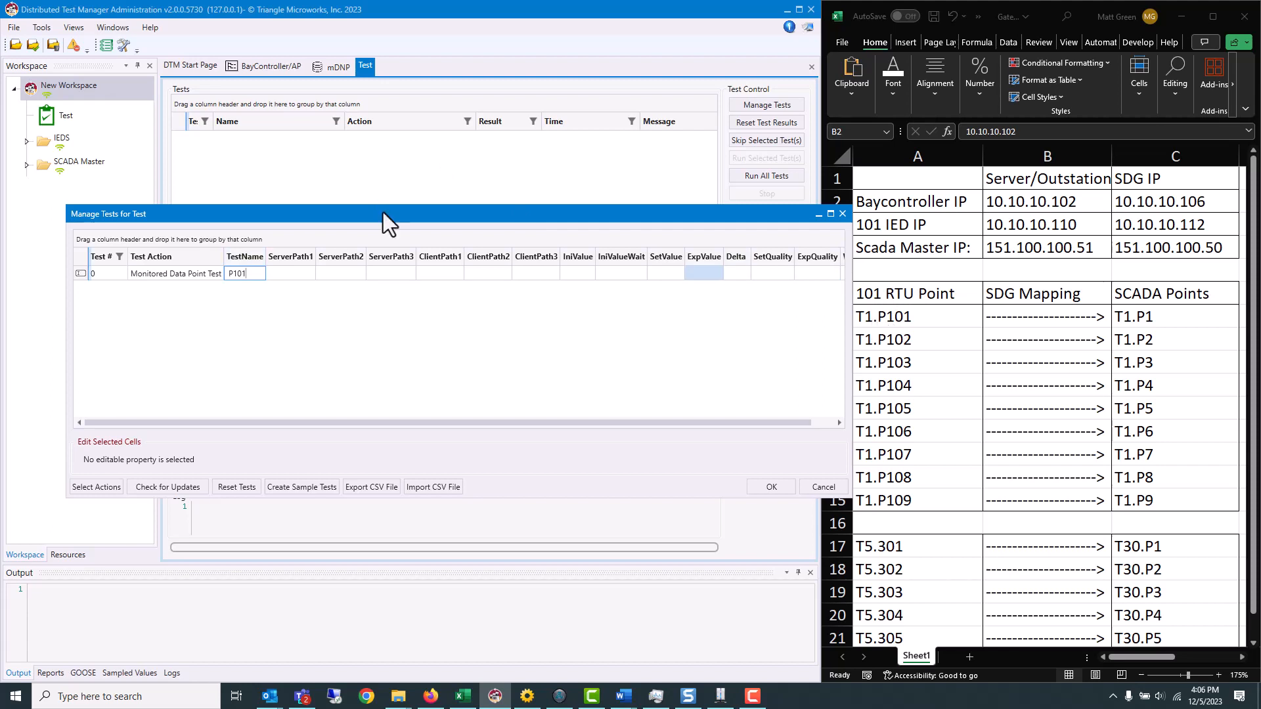
# Show all database points of 101_IED and assign point T1.P101 as the P101 test's server path
pyautogui.click(27, 141)
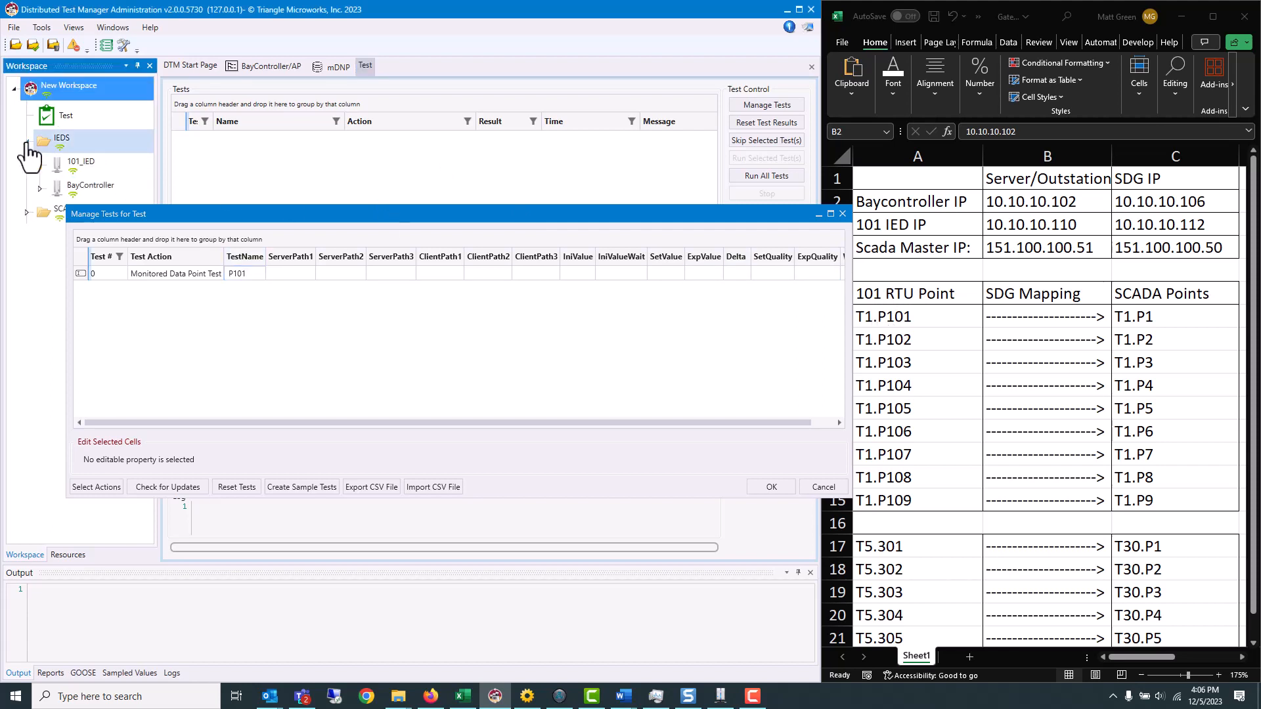
pyautogui.rightClick(73, 164)
pyautogui.moveTo(110, 187)
pyautogui.moveTo(193, 200)
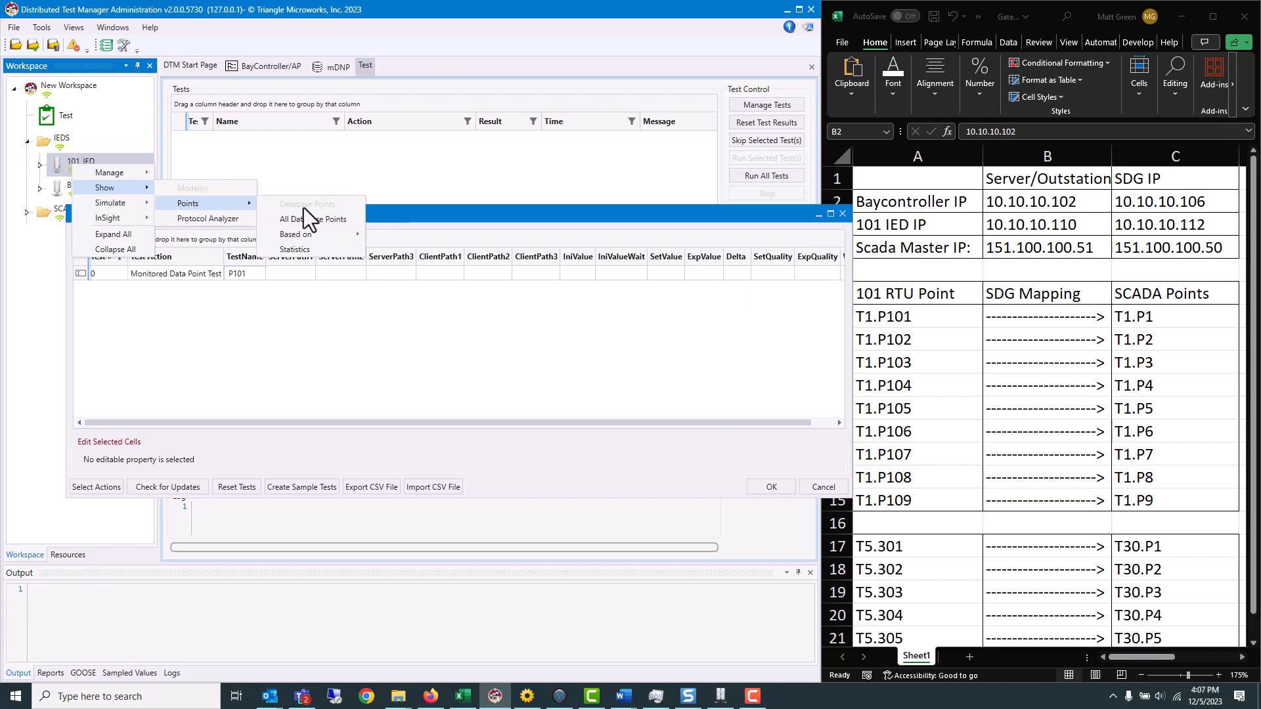
pyautogui.click(325, 216)
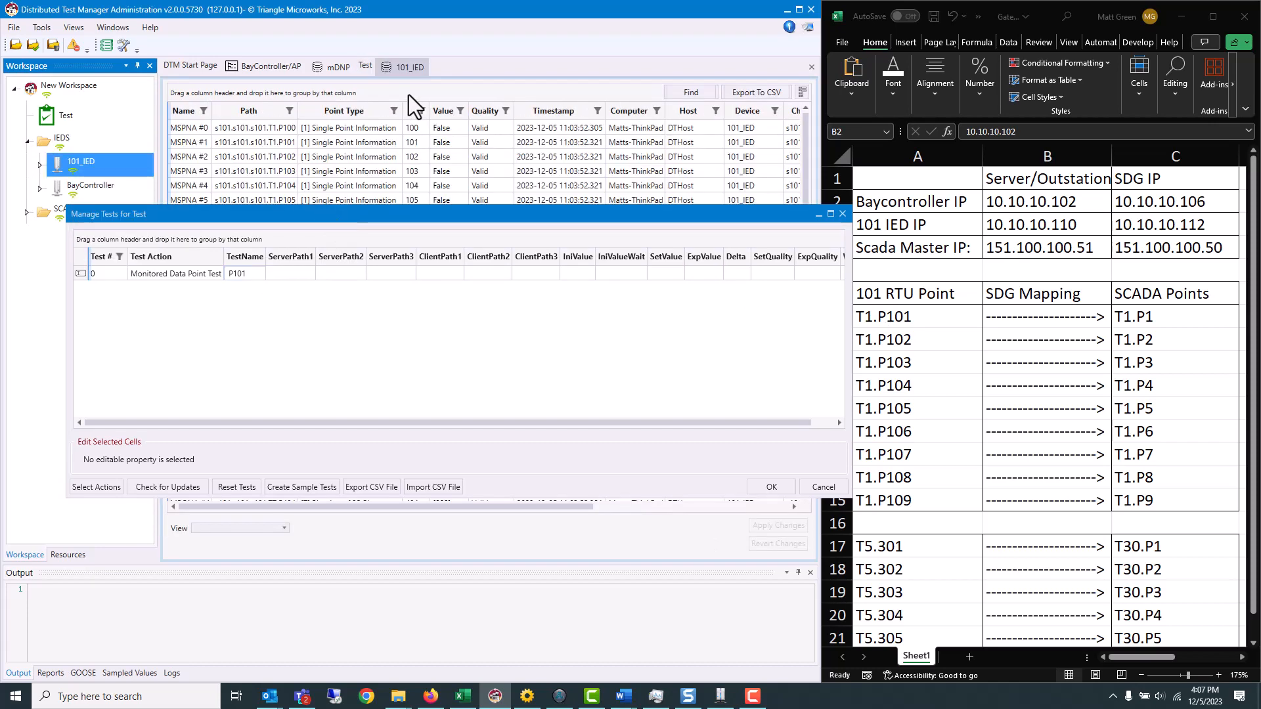
pyautogui.moveTo(419, 142); pyautogui.dragTo(298, 270)
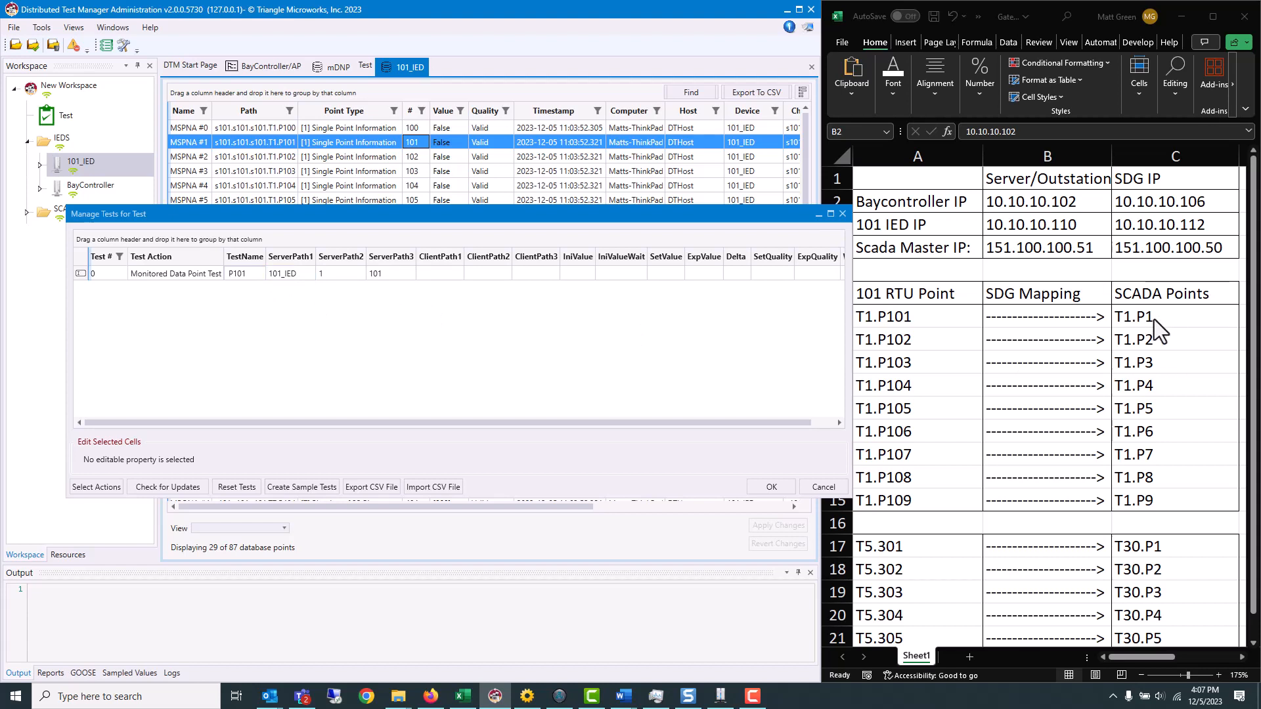
# Show all database points of the SCADA Master and assign point T1.P1 as the P101 test's client path
pyautogui.click(27, 213)
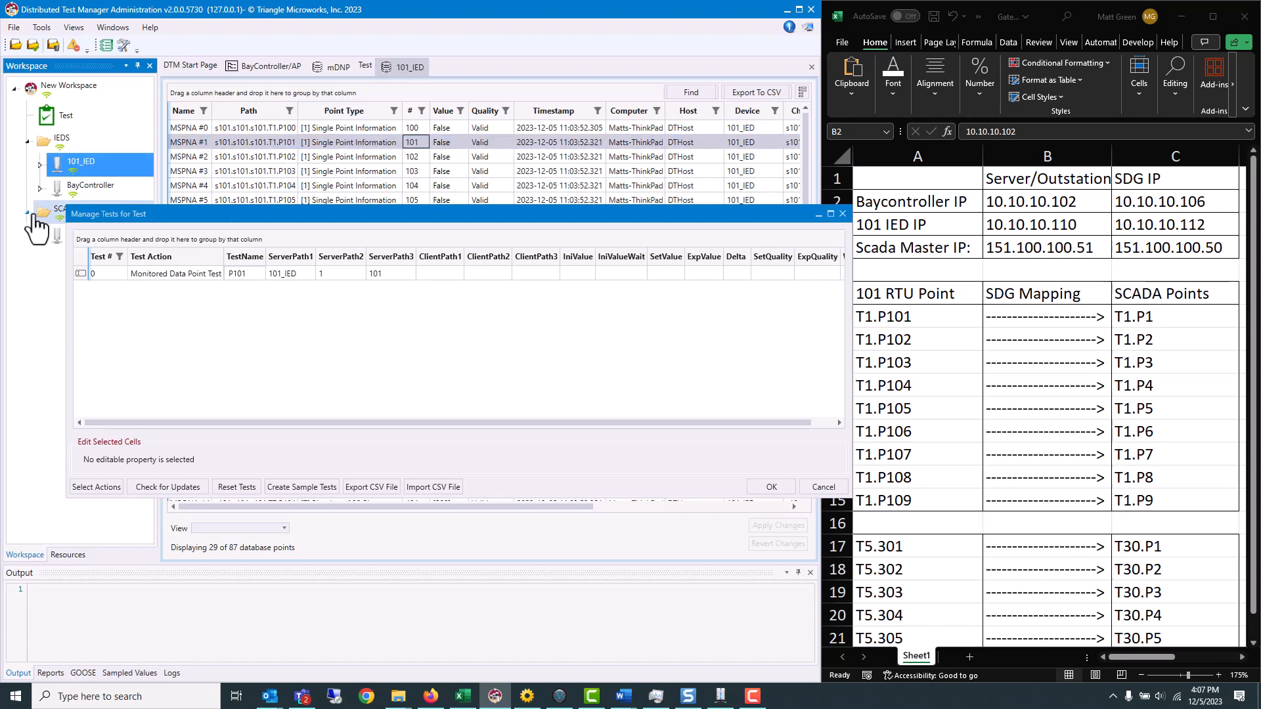
pyautogui.moveTo(155, 219); pyautogui.dragTo(150, 307)
pyautogui.rightClick(91, 233)
pyautogui.moveTo(119, 253)
pyautogui.moveTo(215, 271)
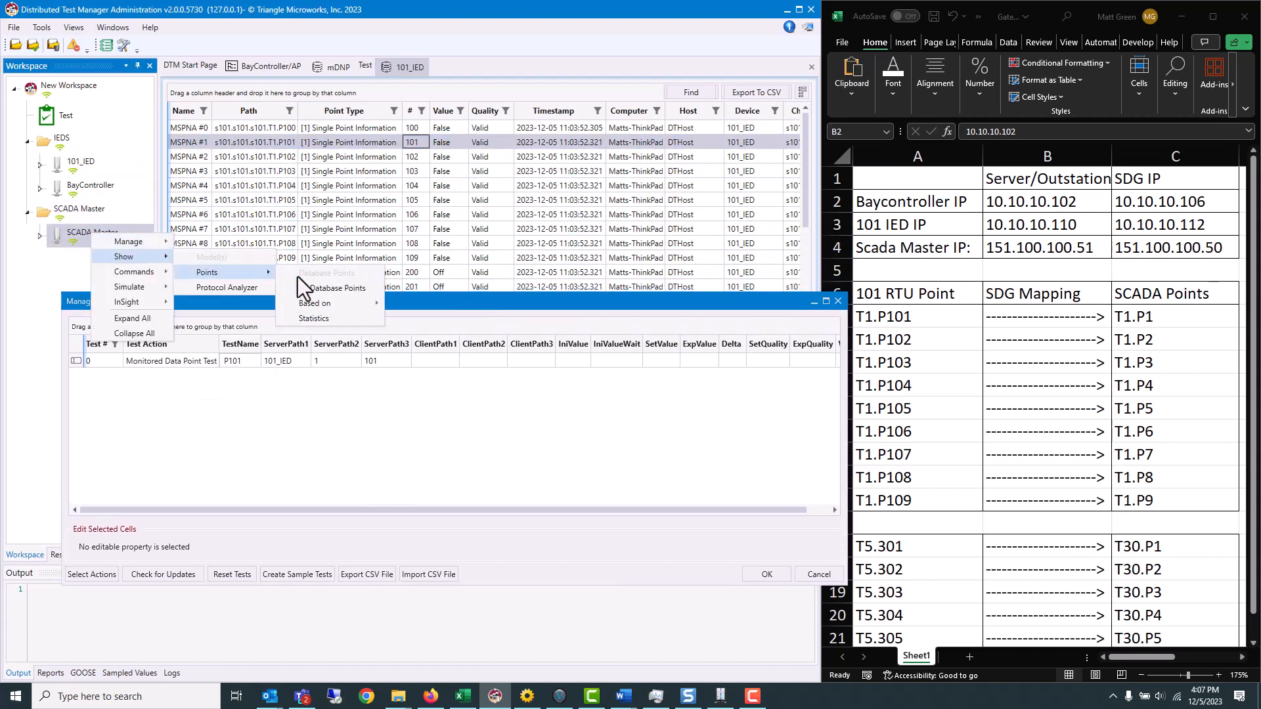
pyautogui.click(340, 287)
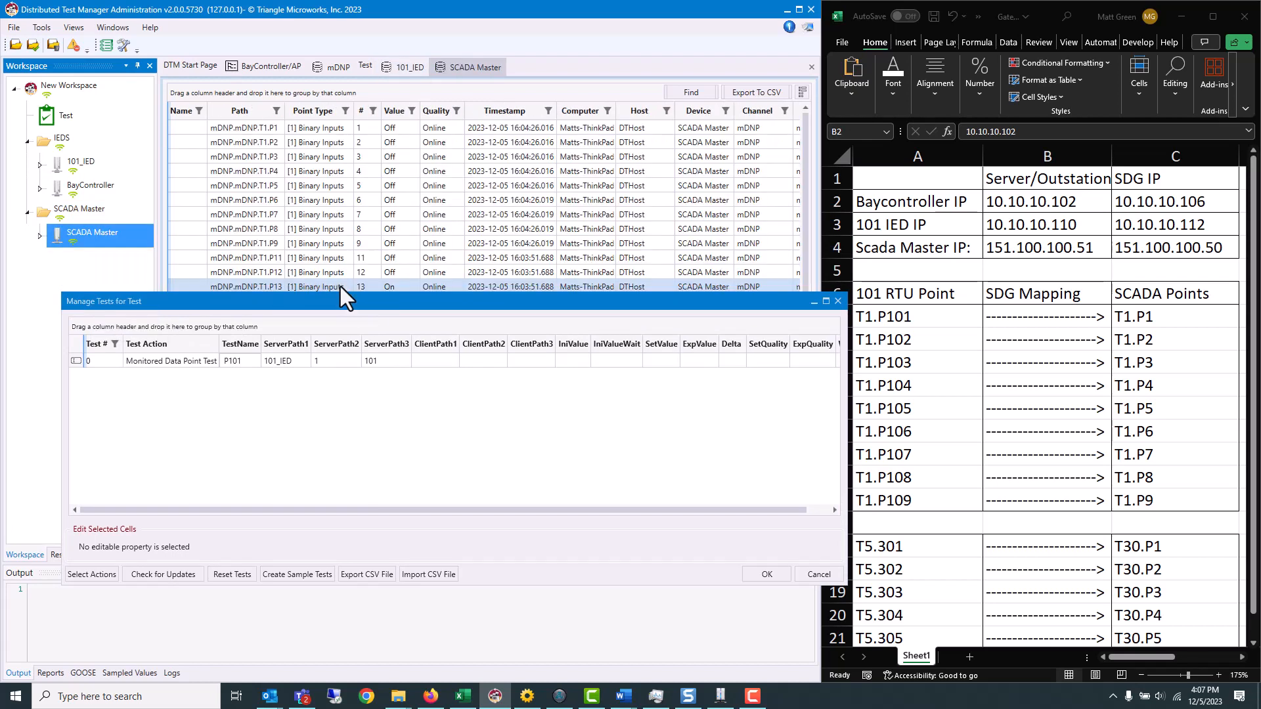
pyautogui.click(297, 131)
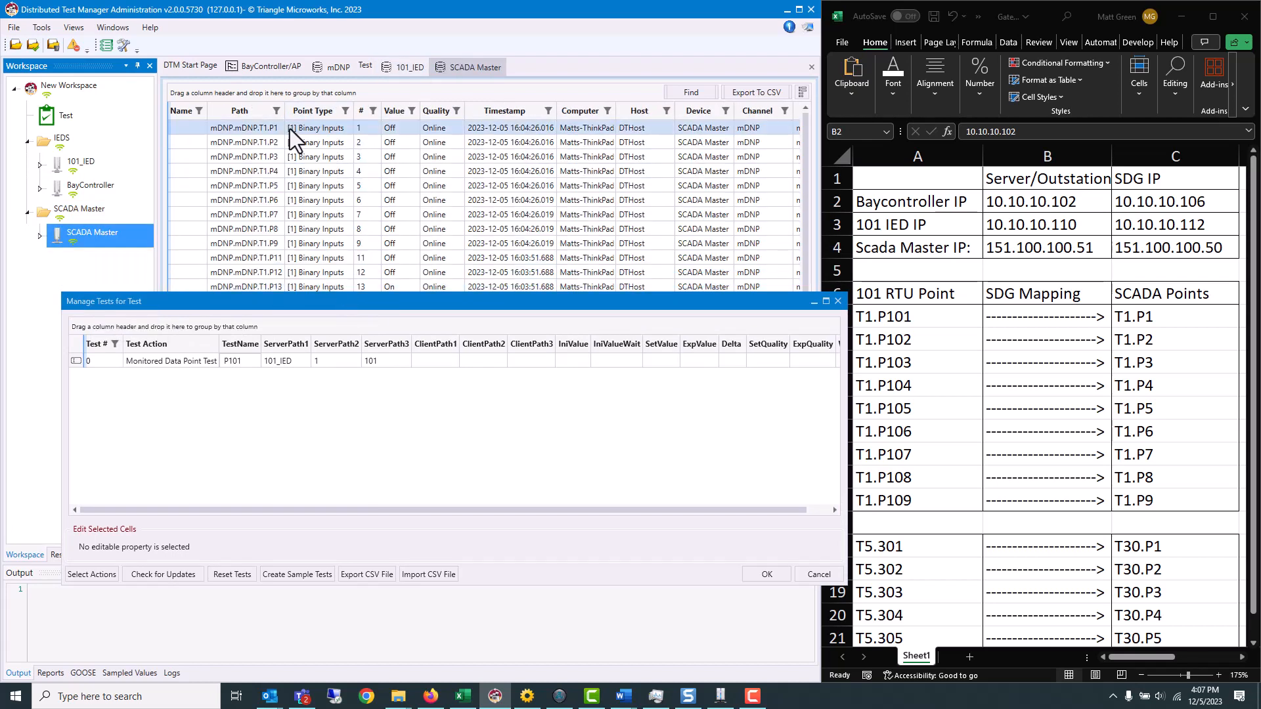
pyautogui.moveTo(321, 130); pyautogui.dragTo(428, 359)
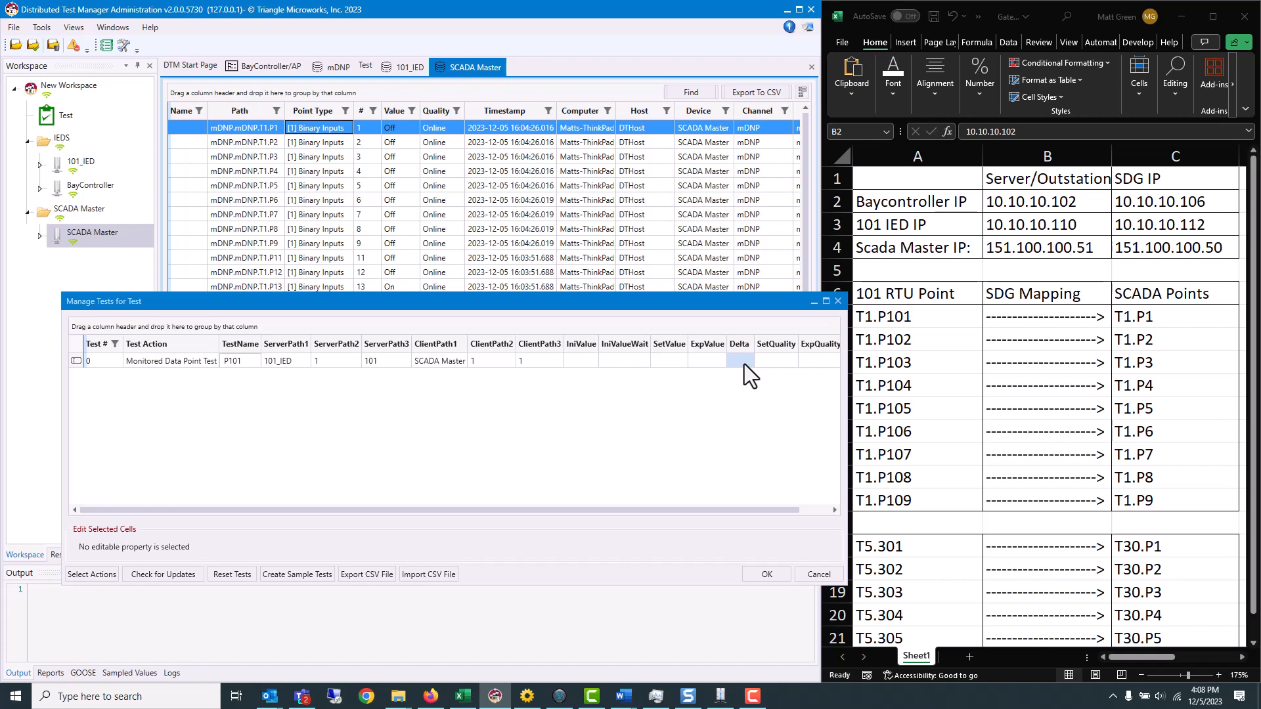
# Set the P101 test's Wait to 10000 and save the managed tests
pyautogui.moveTo(610, 510); pyautogui.dragTo(727, 510)
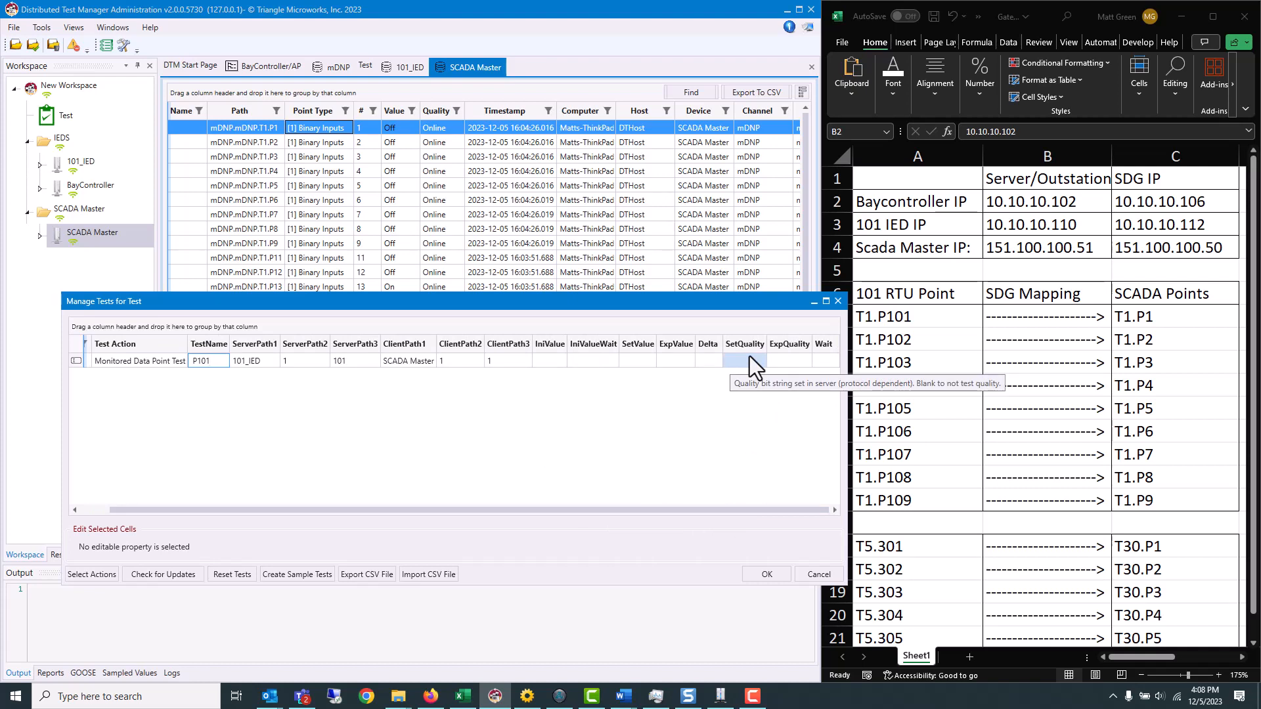
pyautogui.click(827, 363)
pyautogui.write('10000')
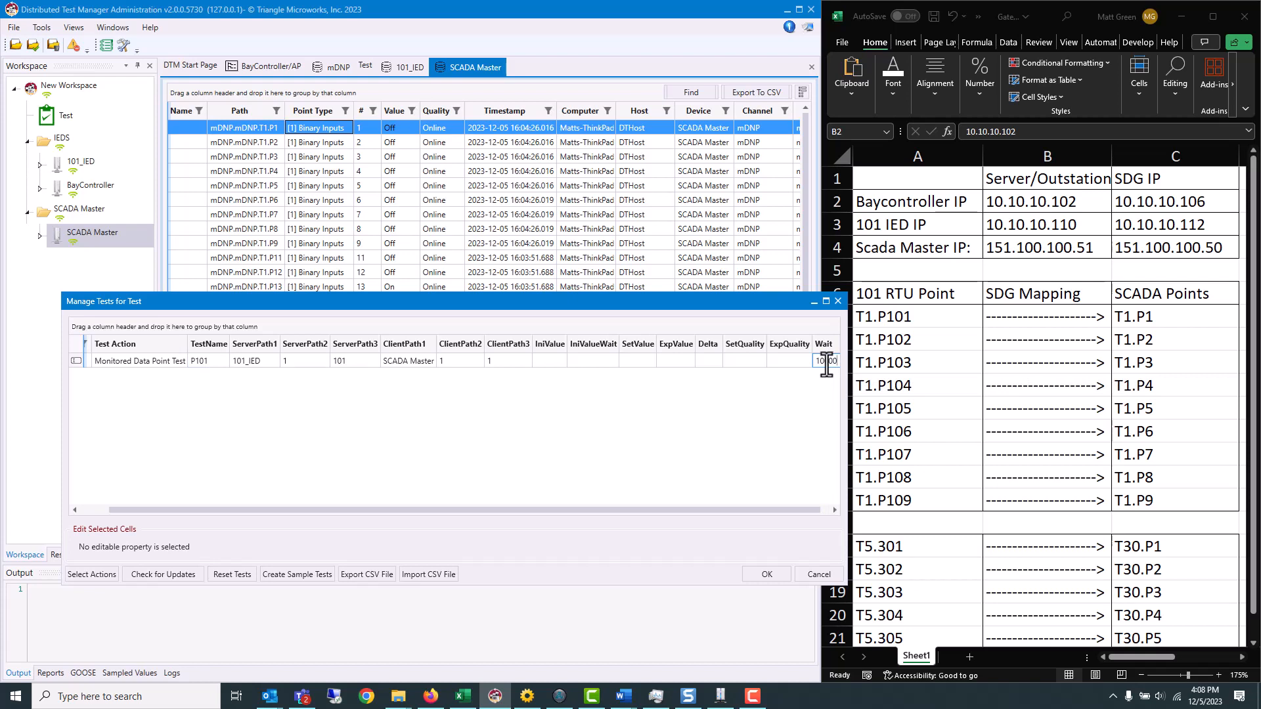
pyautogui.click(767, 578)
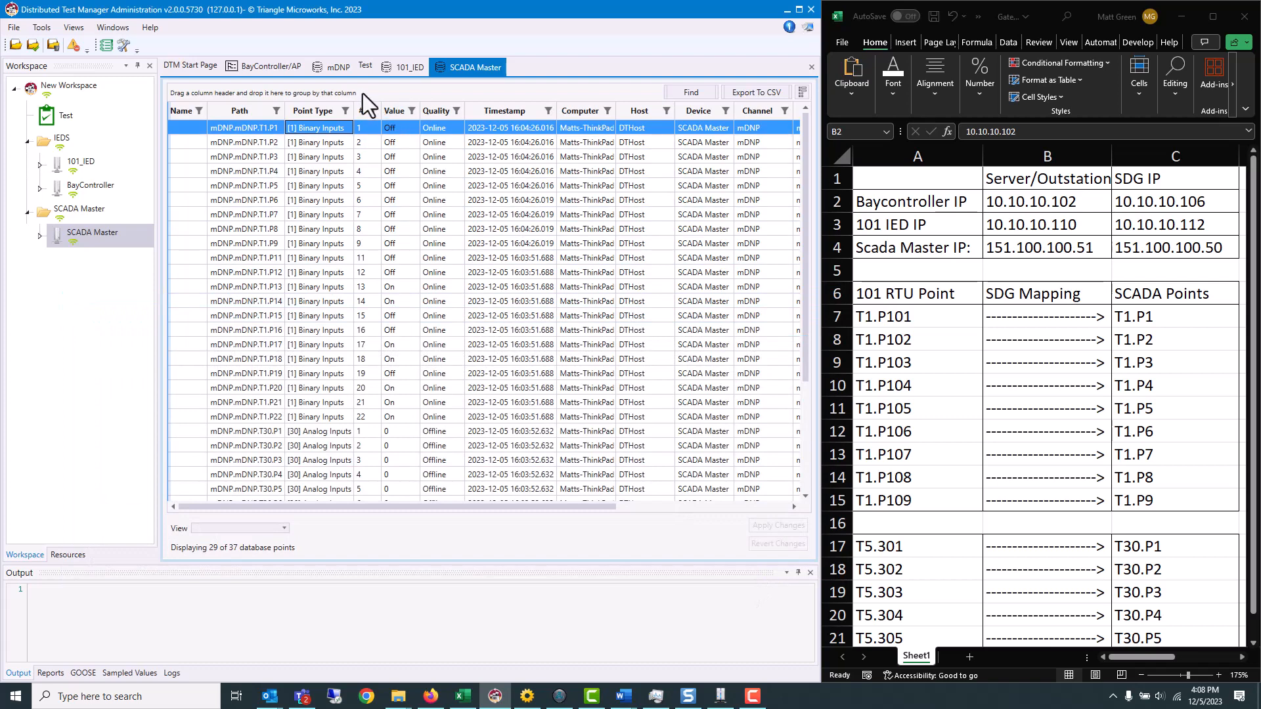
# Run the P101 monitored data point test and expand the SCADA Master to view the mDNP session's saved commands
pyautogui.click(365, 67)
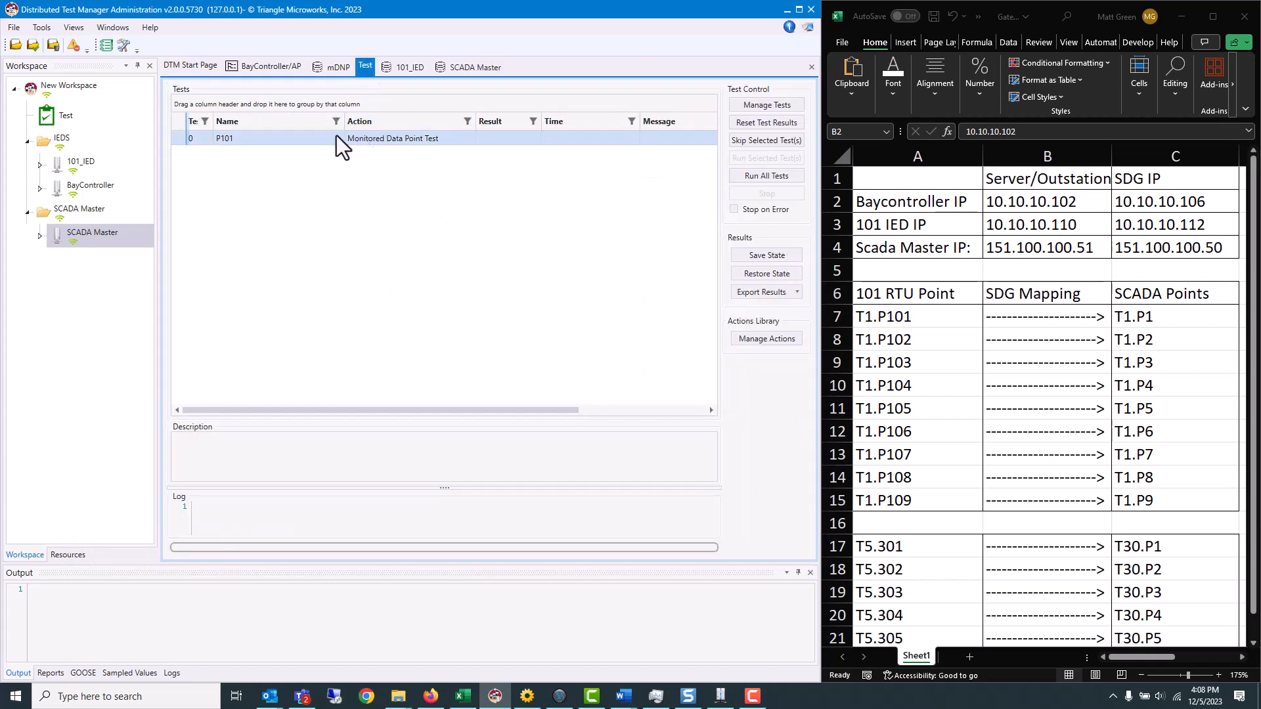
pyautogui.doubleClick(436, 139)
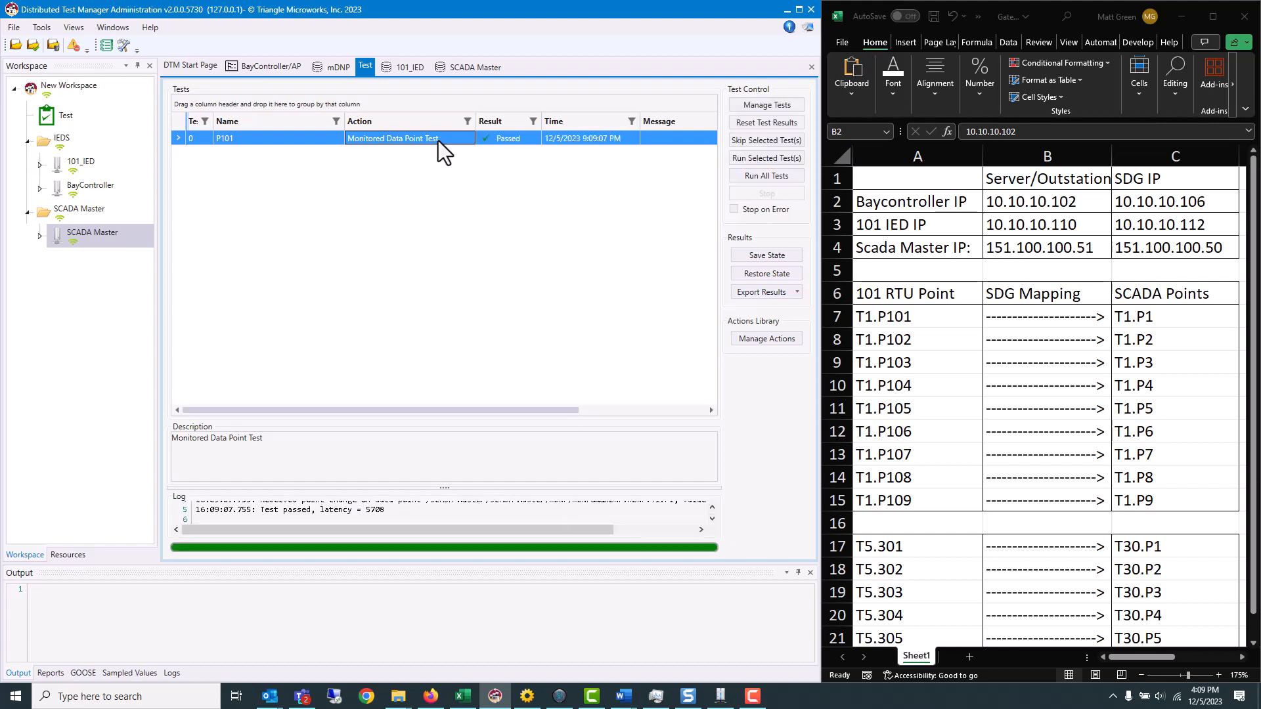
pyautogui.doubleClick(60, 237)
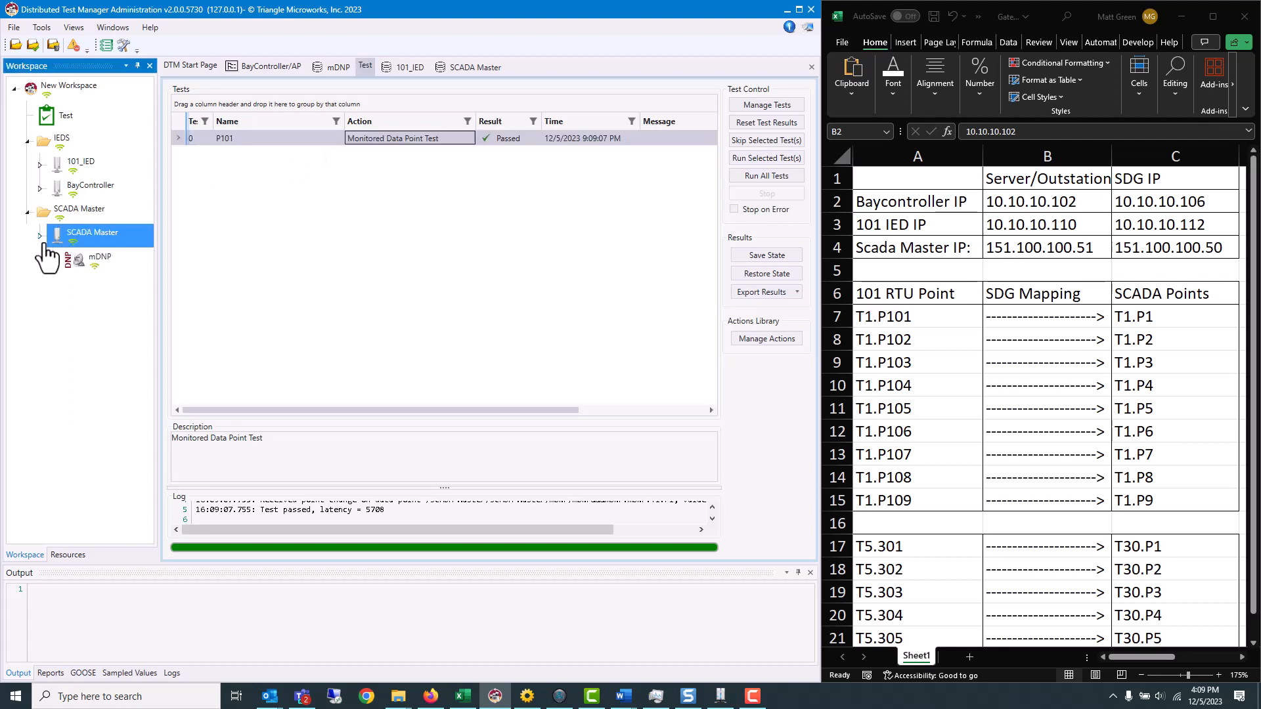
pyautogui.click(66, 287)
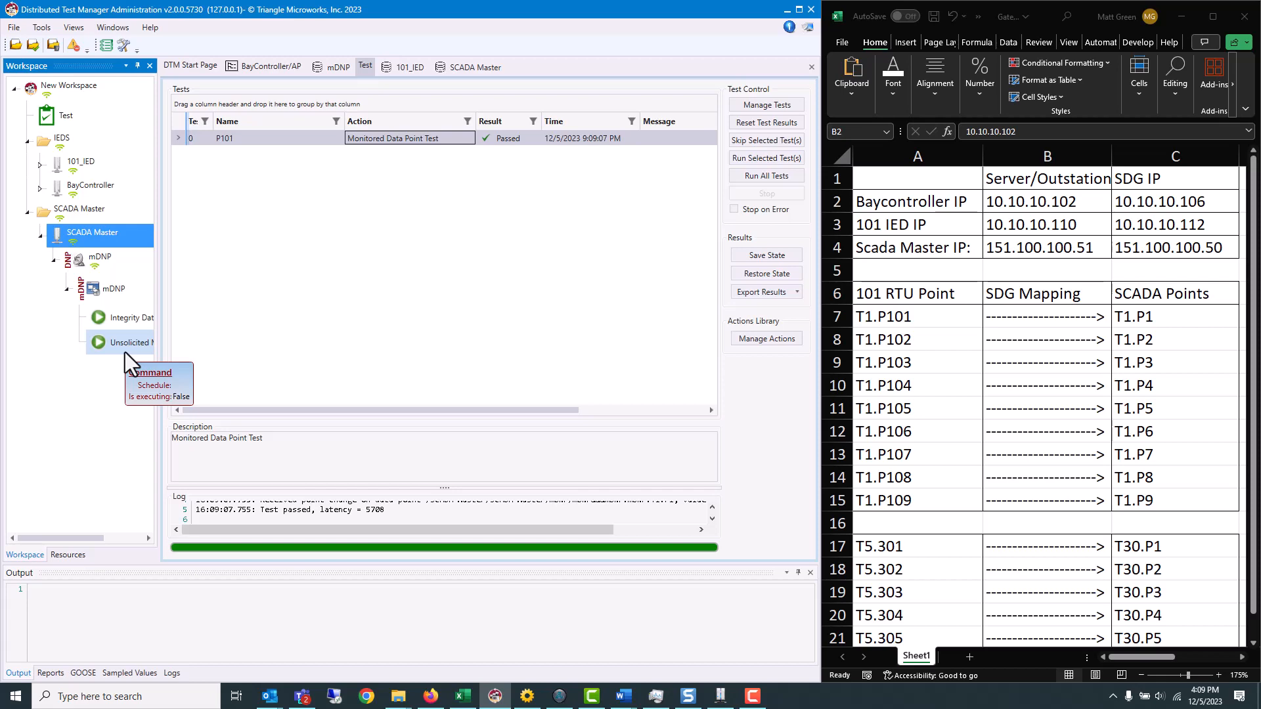
# Add a second Monitored Data Point Test and assign 101_IED point T1.P102 as its server path
pyautogui.click(769, 106)
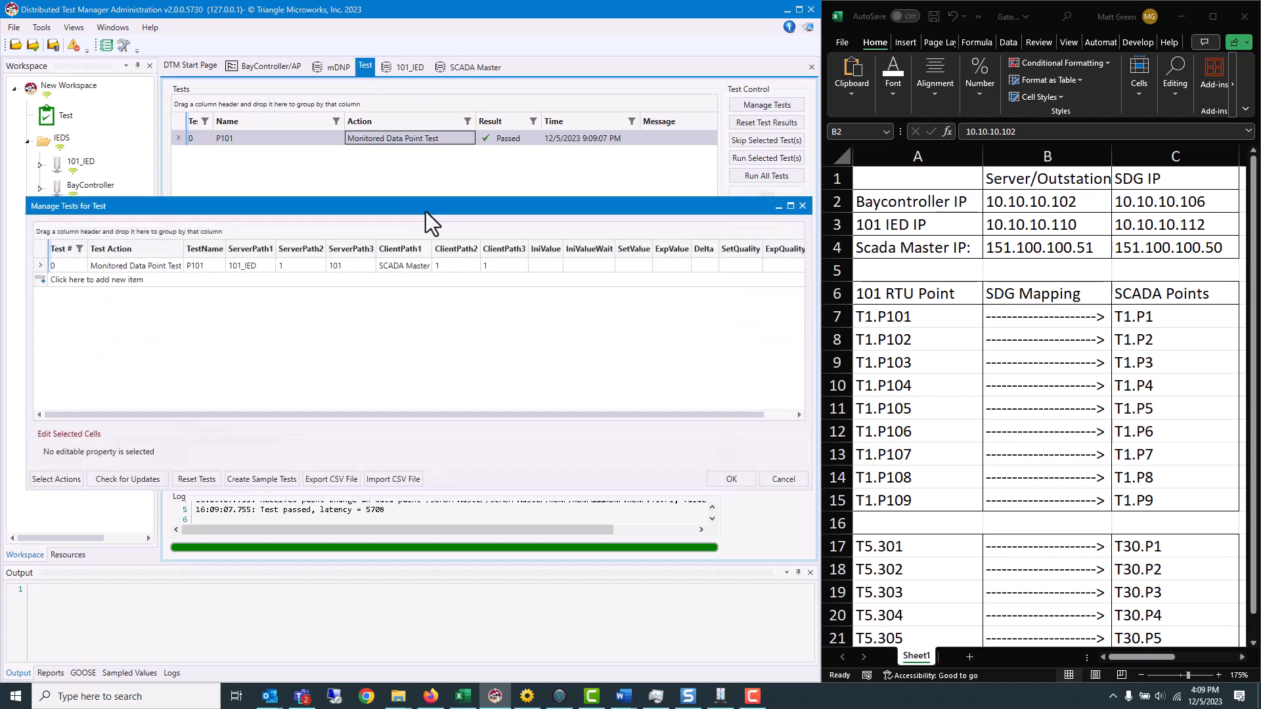
pyautogui.click(207, 307)
pyautogui.click(209, 307)
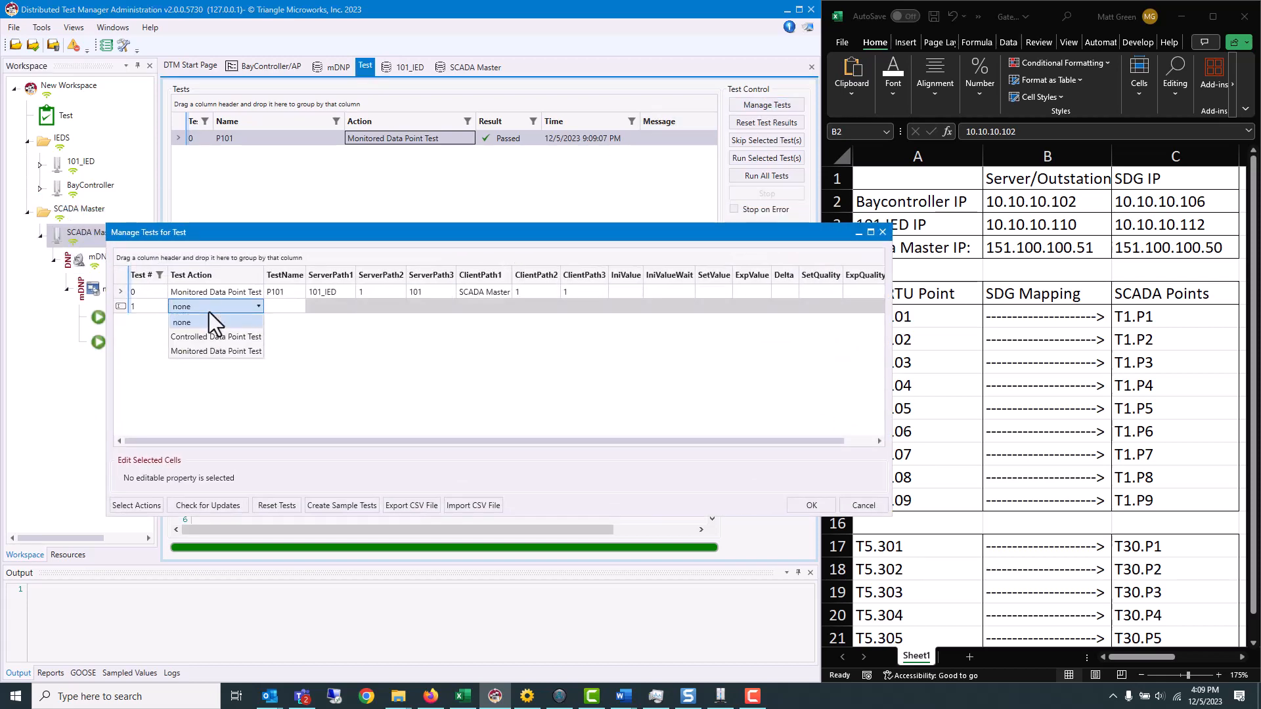
pyautogui.click(214, 350)
pyautogui.click(405, 68)
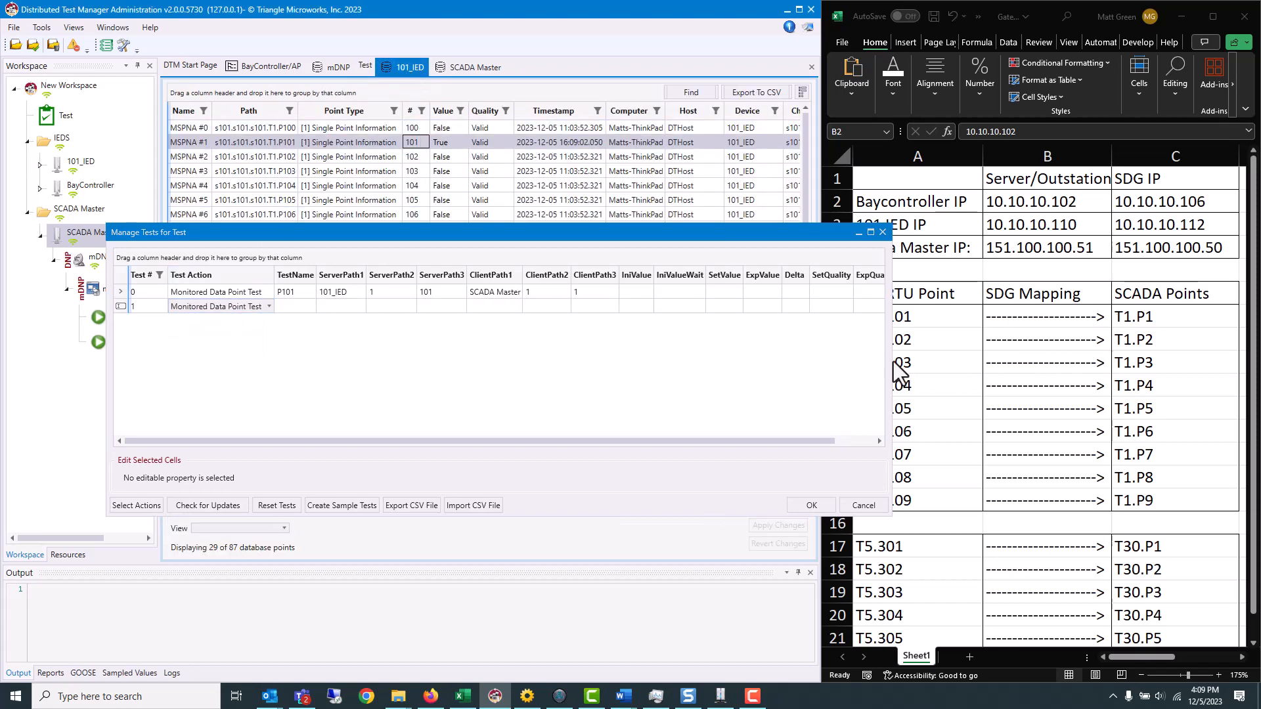
pyautogui.moveTo(891, 362); pyautogui.dragTo(803, 362)
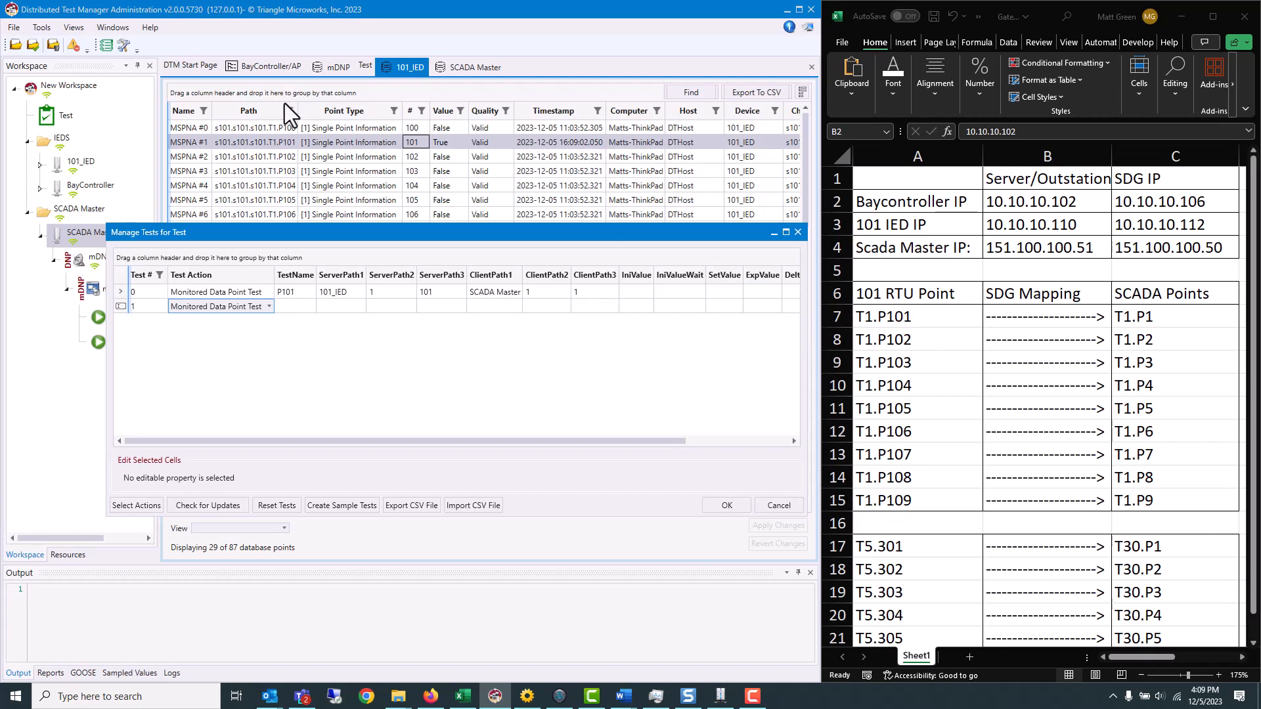
pyautogui.moveTo(402, 158); pyautogui.dragTo(340, 302)
# Assign SCADA Master point T1.P2 as the second test's client path and name the test P102
pyautogui.click(471, 68)
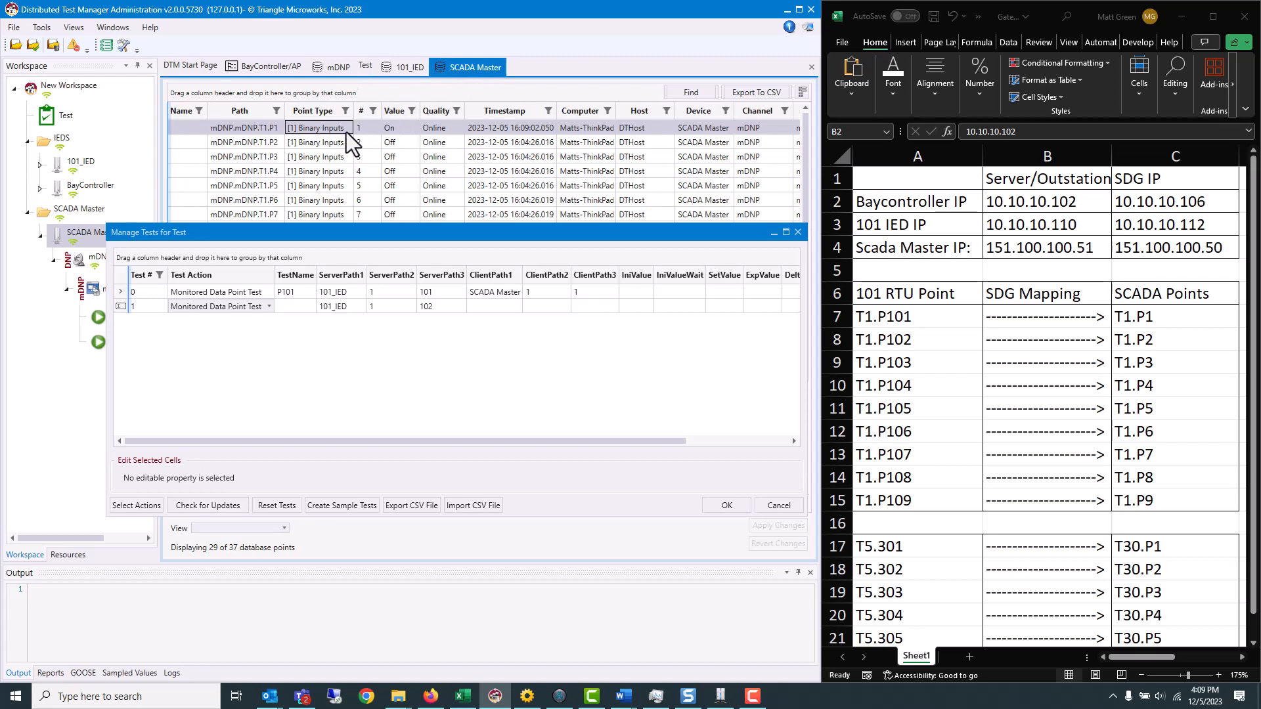
pyautogui.click(377, 147)
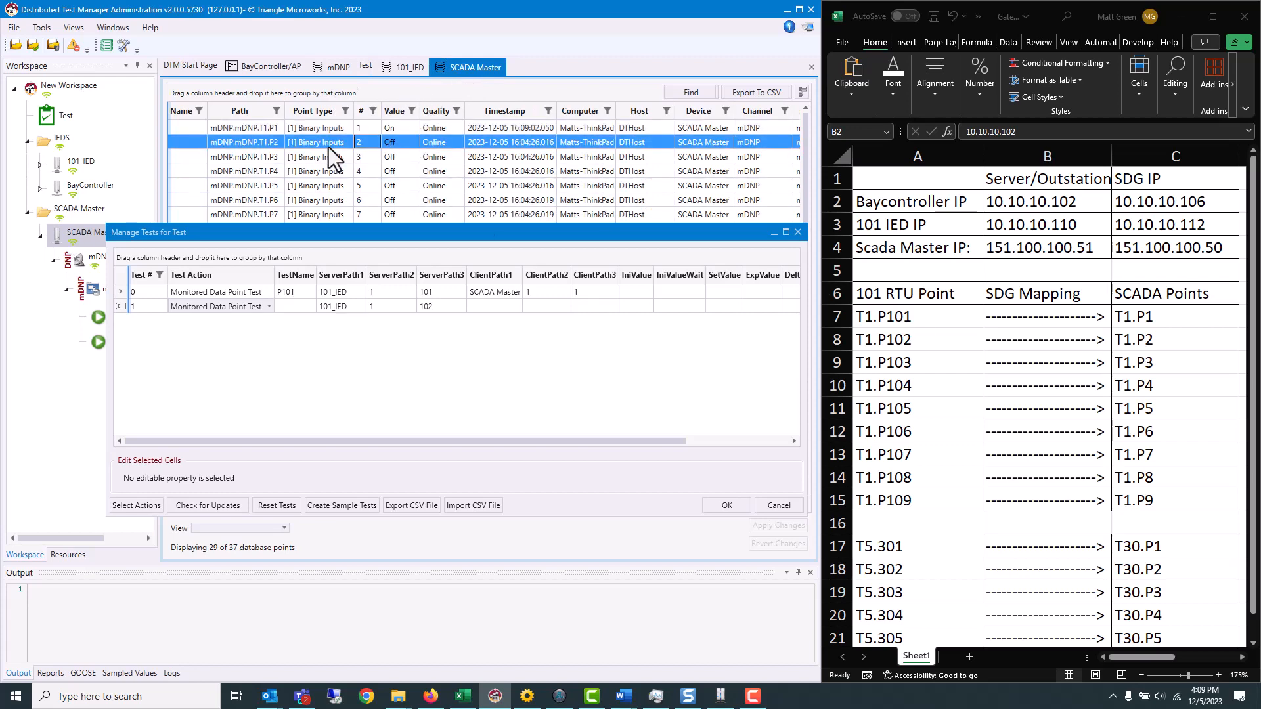
pyautogui.moveTo(351, 146); pyautogui.dragTo(503, 308)
pyautogui.click(285, 306)
pyautogui.write('P102')
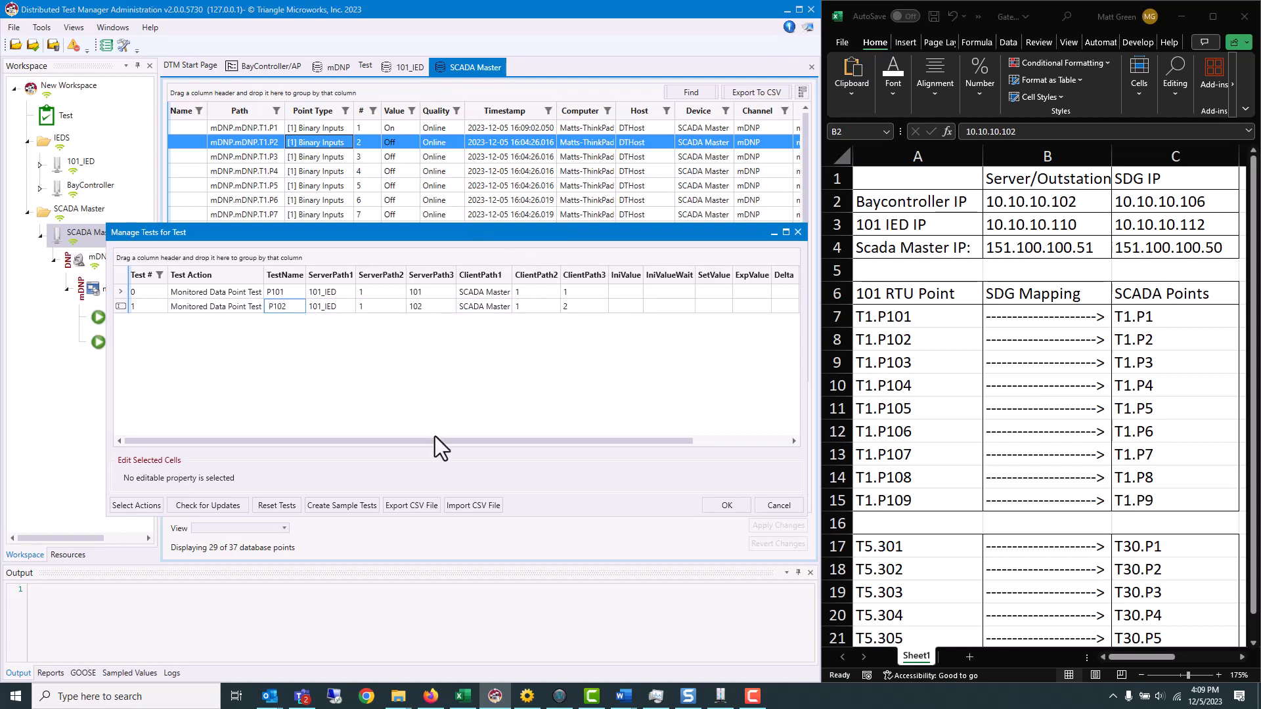
# Set the P102 test's Wait to 10000
pyautogui.moveTo(435, 439); pyautogui.dragTo(798, 335)
pyautogui.click(779, 306)
pyautogui.write('10,')
pyautogui.write('0000')
pyautogui.press('Return')
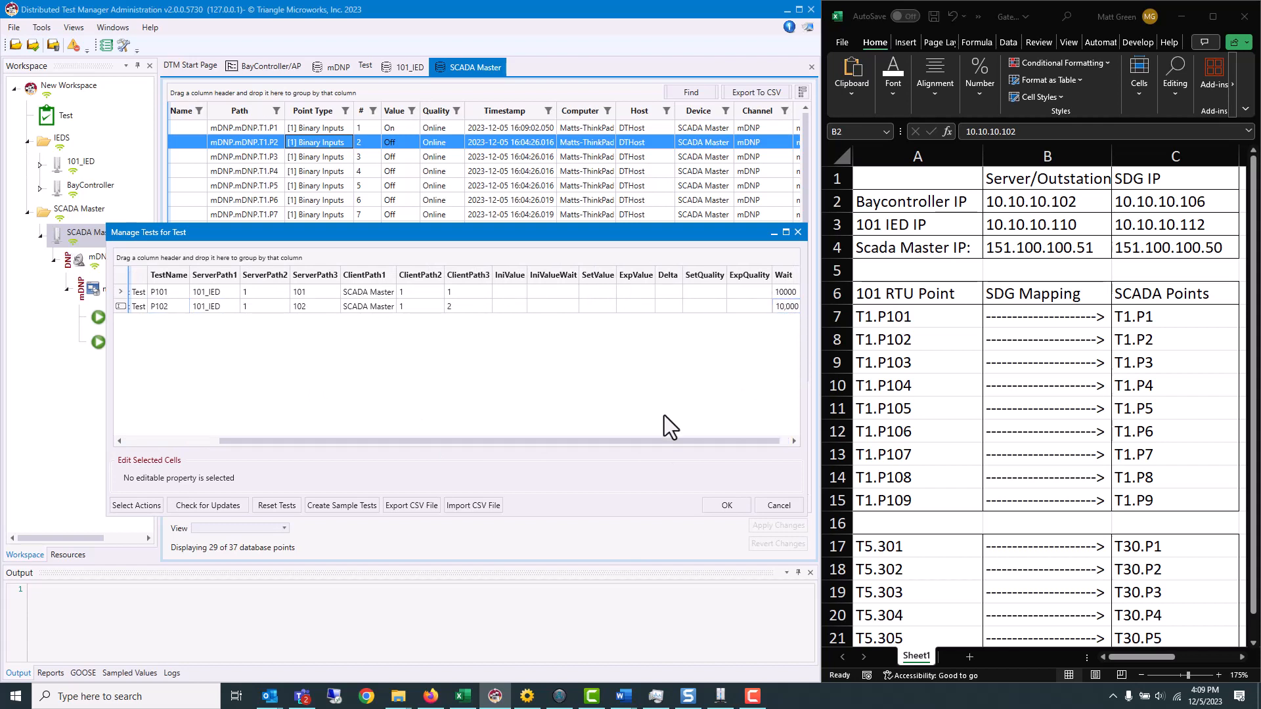
pyautogui.moveTo(608, 442); pyautogui.dragTo(511, 443)
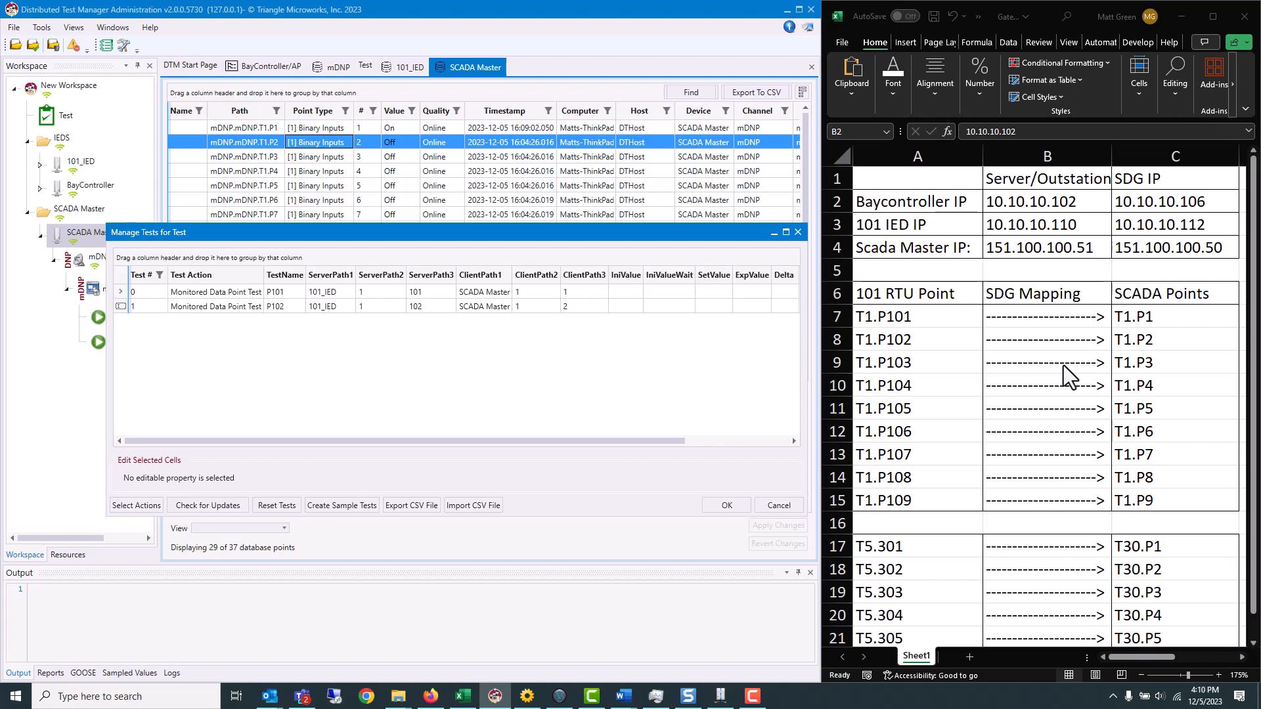
# Export the managed tests to a CSV file named TestManager1
pyautogui.click(406, 507)
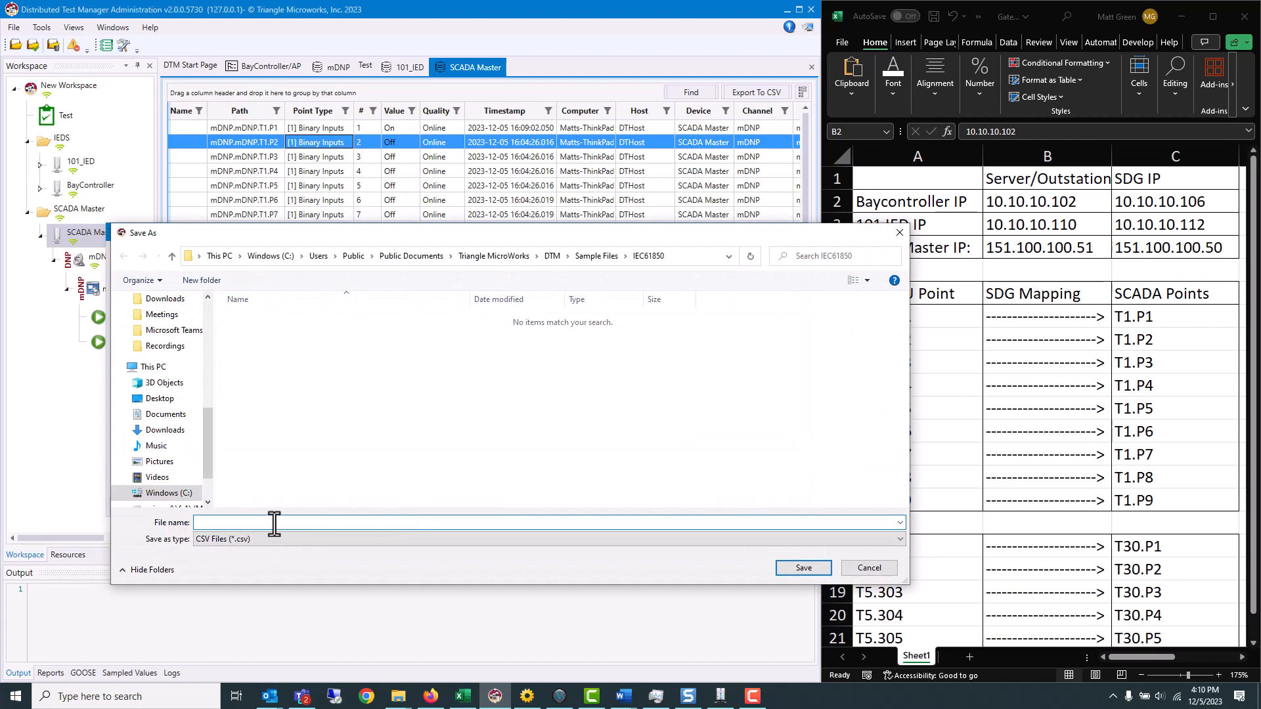
pyautogui.write('TestManager1')
pyautogui.click(802, 568)
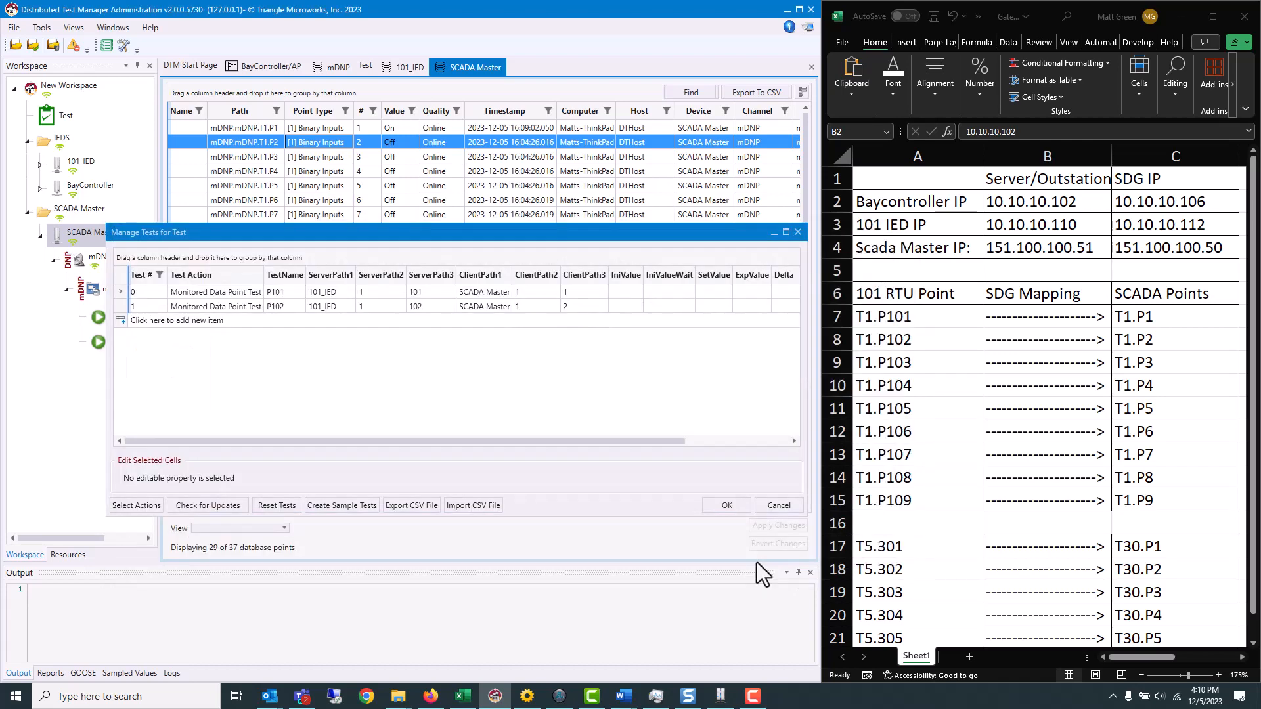
# Browse for the CSV to import, open TestManager1.csv in Excel from there, and autofit all its columns
pyautogui.click(479, 505)
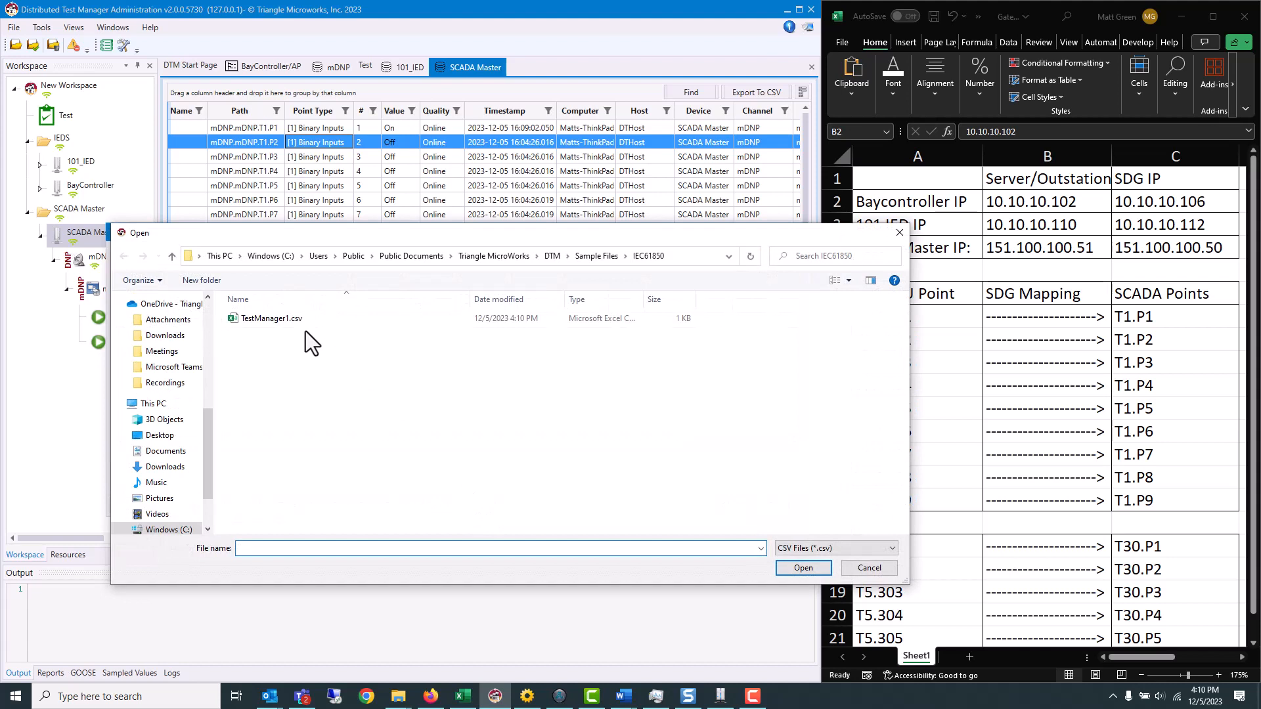
pyautogui.click(285, 317)
pyautogui.rightClick(285, 318)
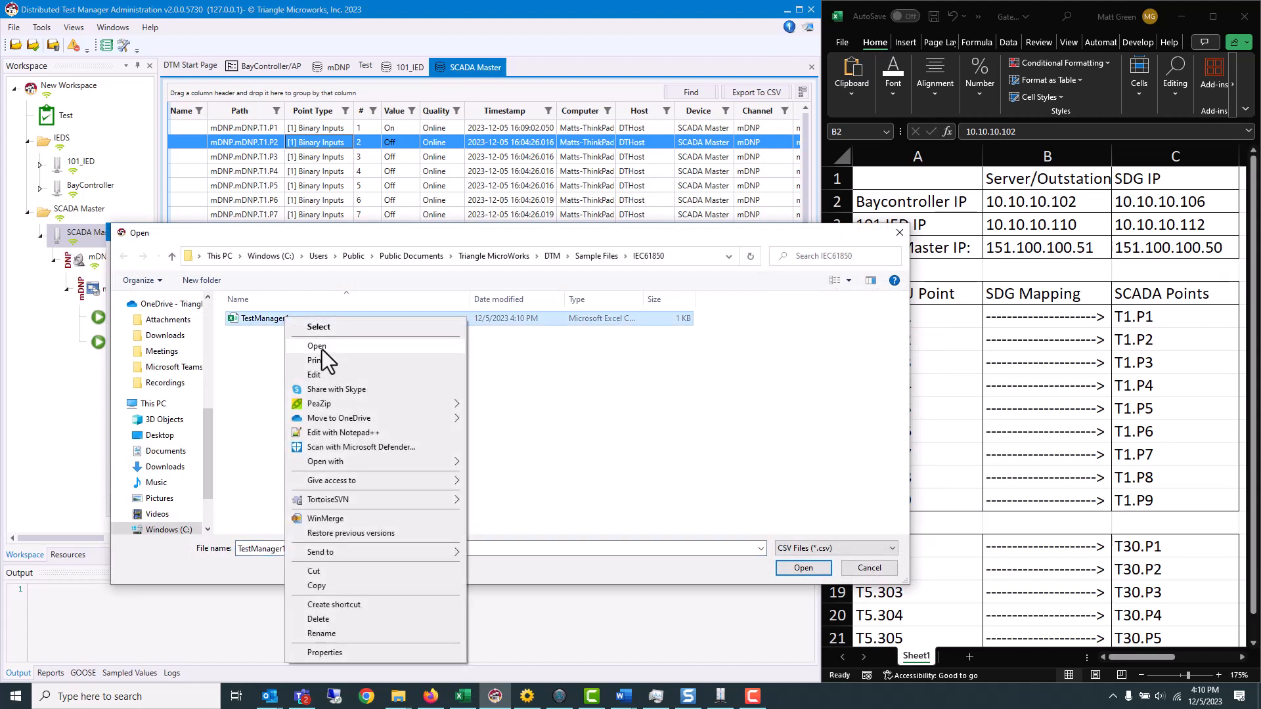
pyautogui.moveTo(355, 466)
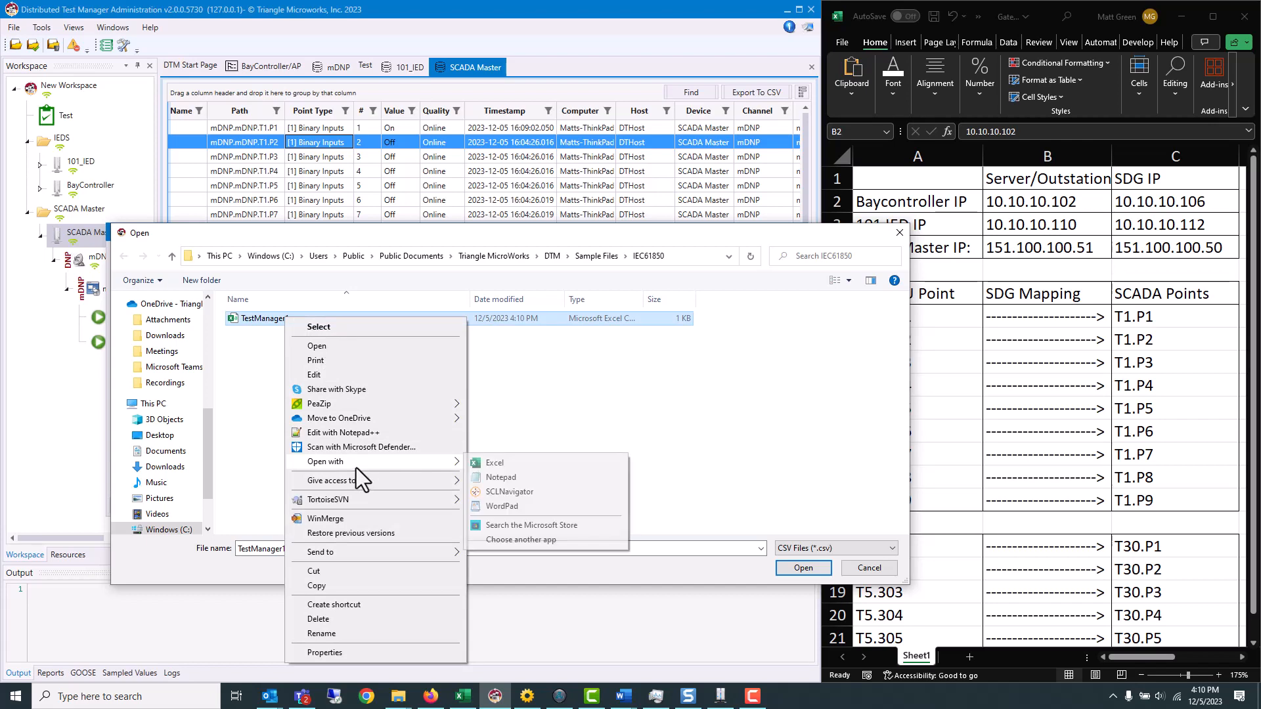
pyautogui.click(512, 463)
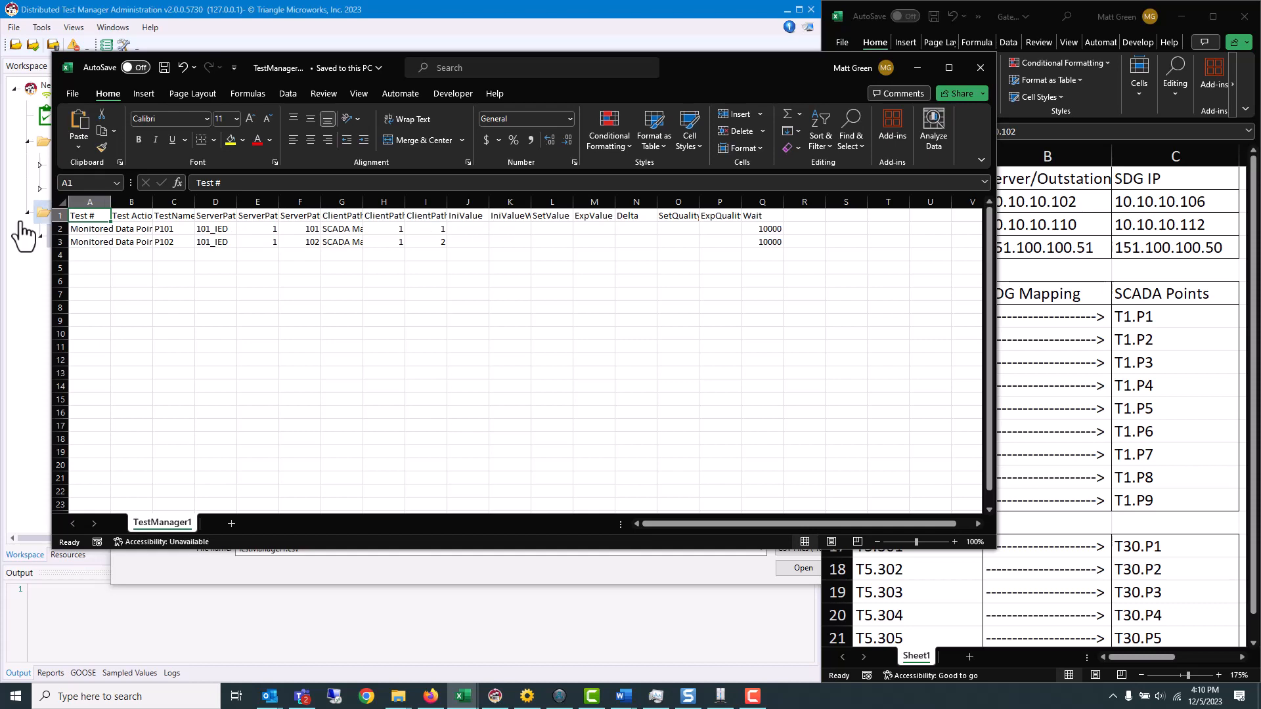
pyautogui.click(61, 202)
pyautogui.doubleClick(109, 199)
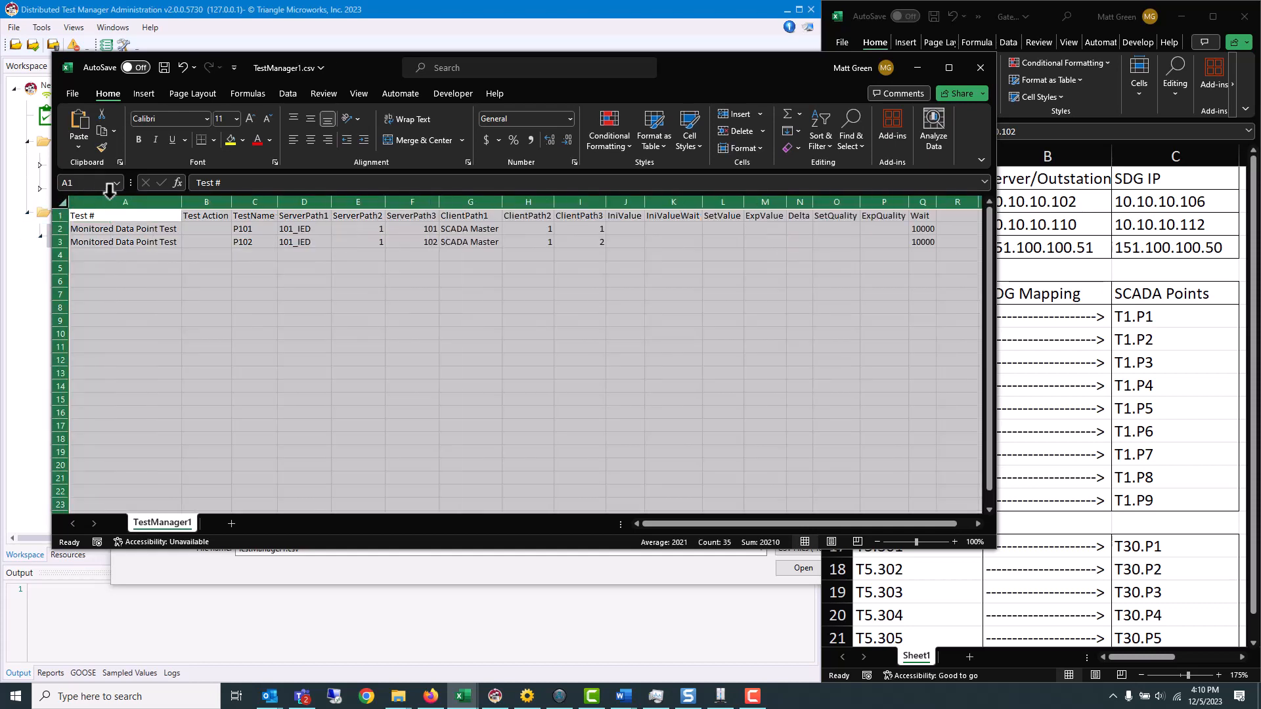
pyautogui.click(566, 356)
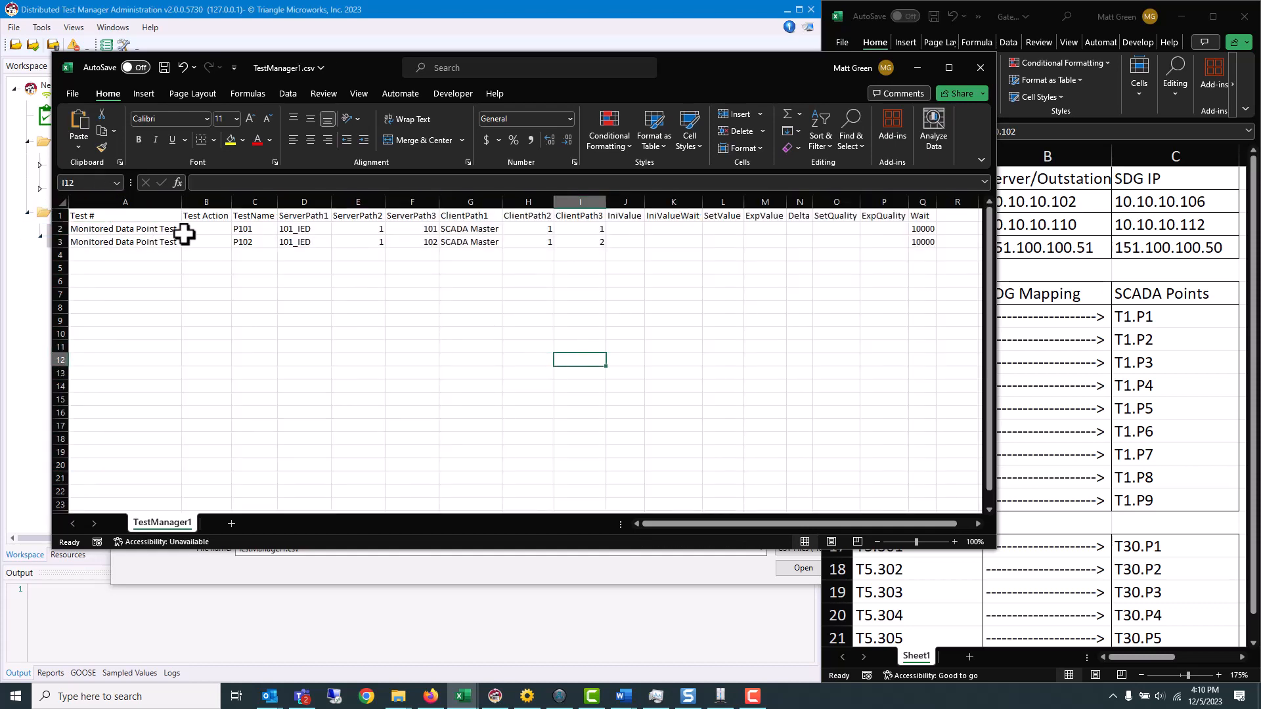
# Extend the P101 and P102 test rows as a series through row 10 to create tests up to P109
pyautogui.click(113, 230)
pyautogui.moveTo(205, 233); pyautogui.dragTo(812, 309)
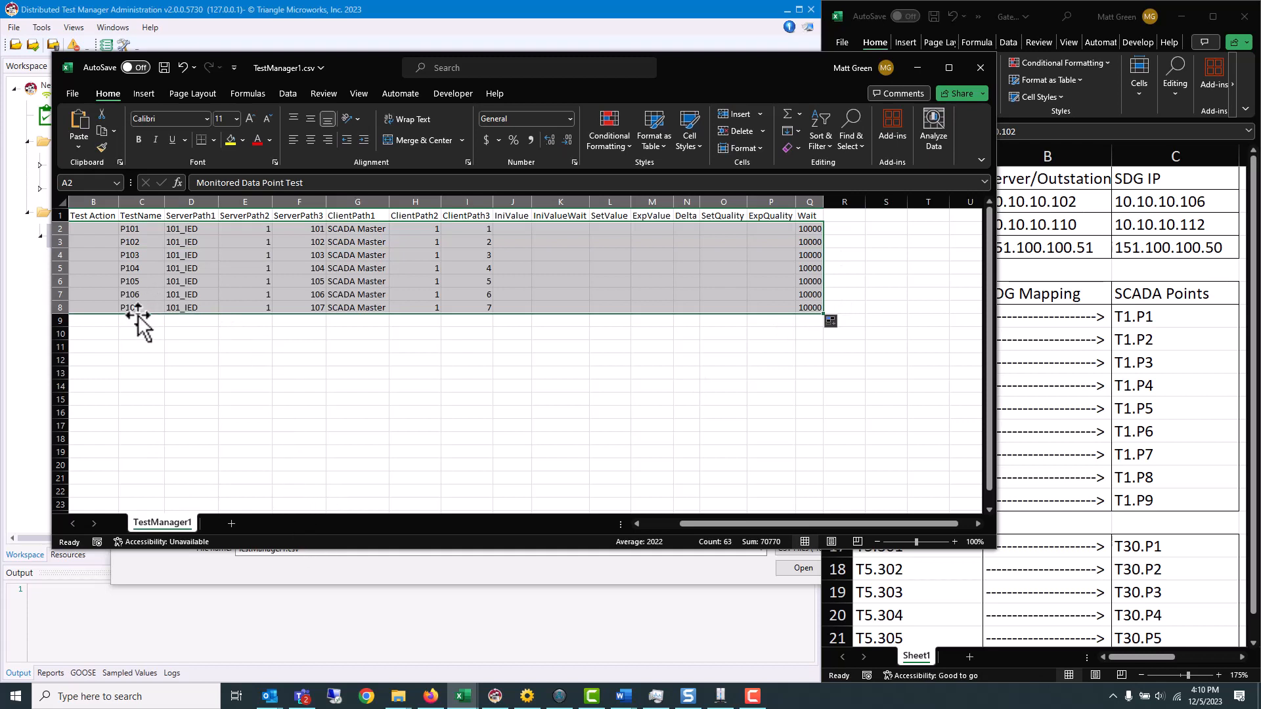
pyautogui.moveTo(719, 521); pyautogui.dragTo(667, 521)
pyautogui.moveTo(994, 482); pyautogui.dragTo(825, 480)
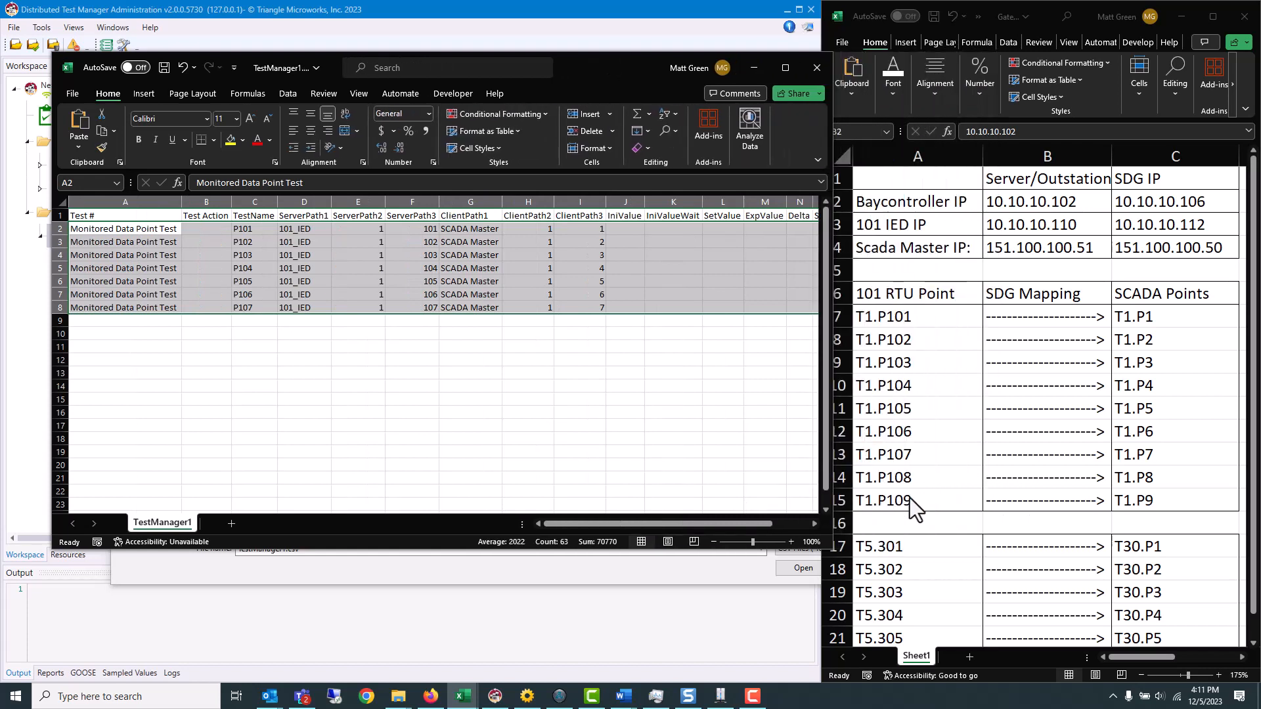
pyautogui.moveTo(830, 497); pyautogui.dragTo(930, 495)
pyautogui.moveTo(930, 345)
pyautogui.mouseDown()
pyautogui.moveTo(981, 340)
pyautogui.moveTo(930, 333)
pyautogui.moveTo(939, 341)
pyautogui.mouseUp()
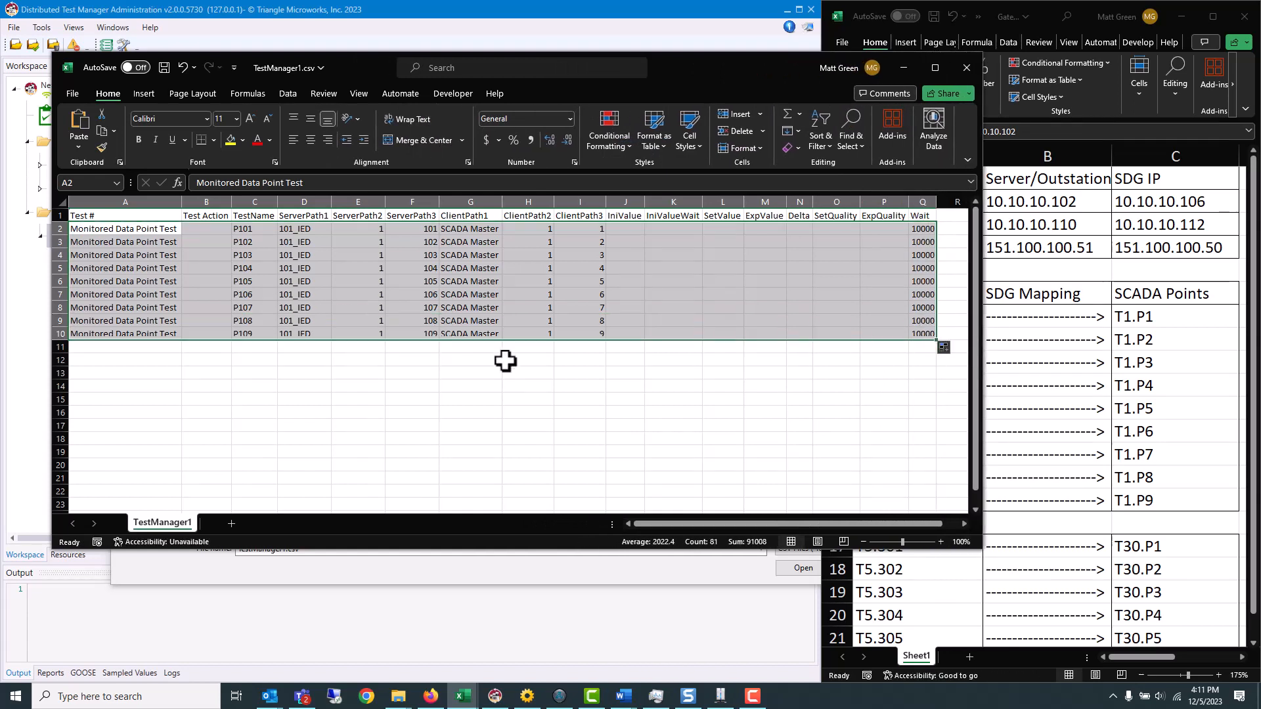
# Save TestManager1.csv and close the workbook
pyautogui.click(306, 374)
pyautogui.click(163, 67)
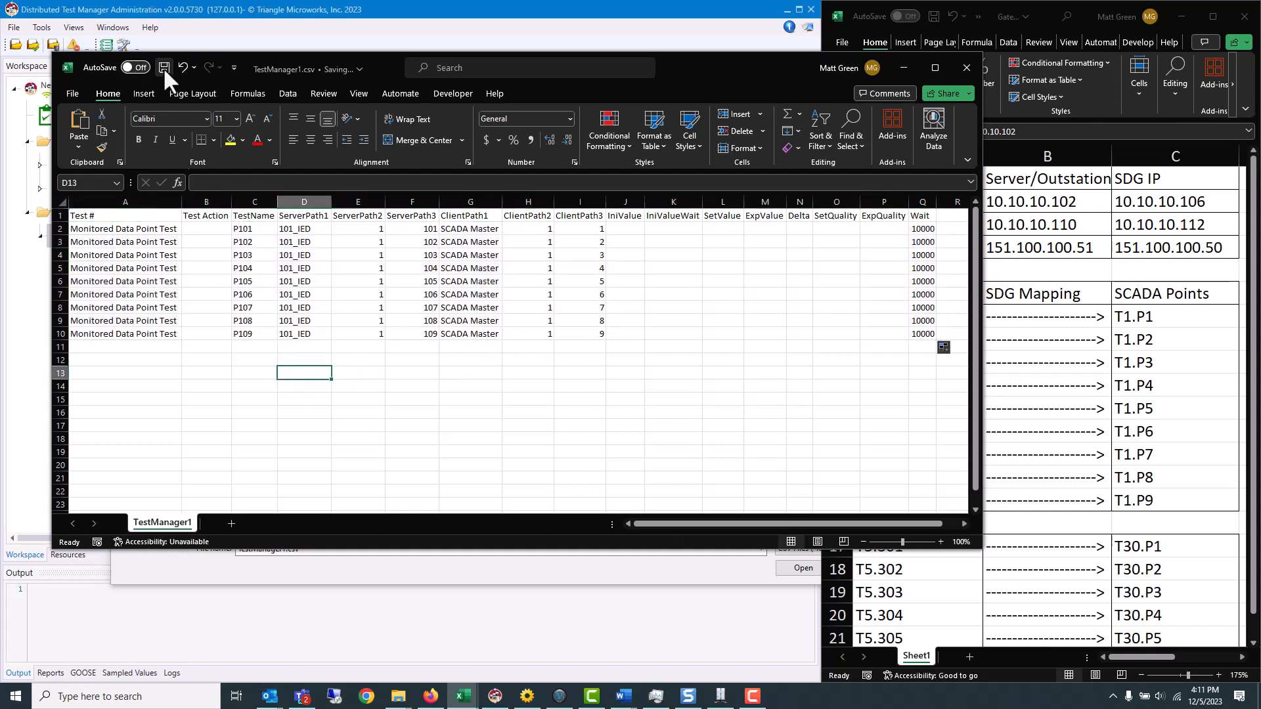
pyautogui.click(967, 67)
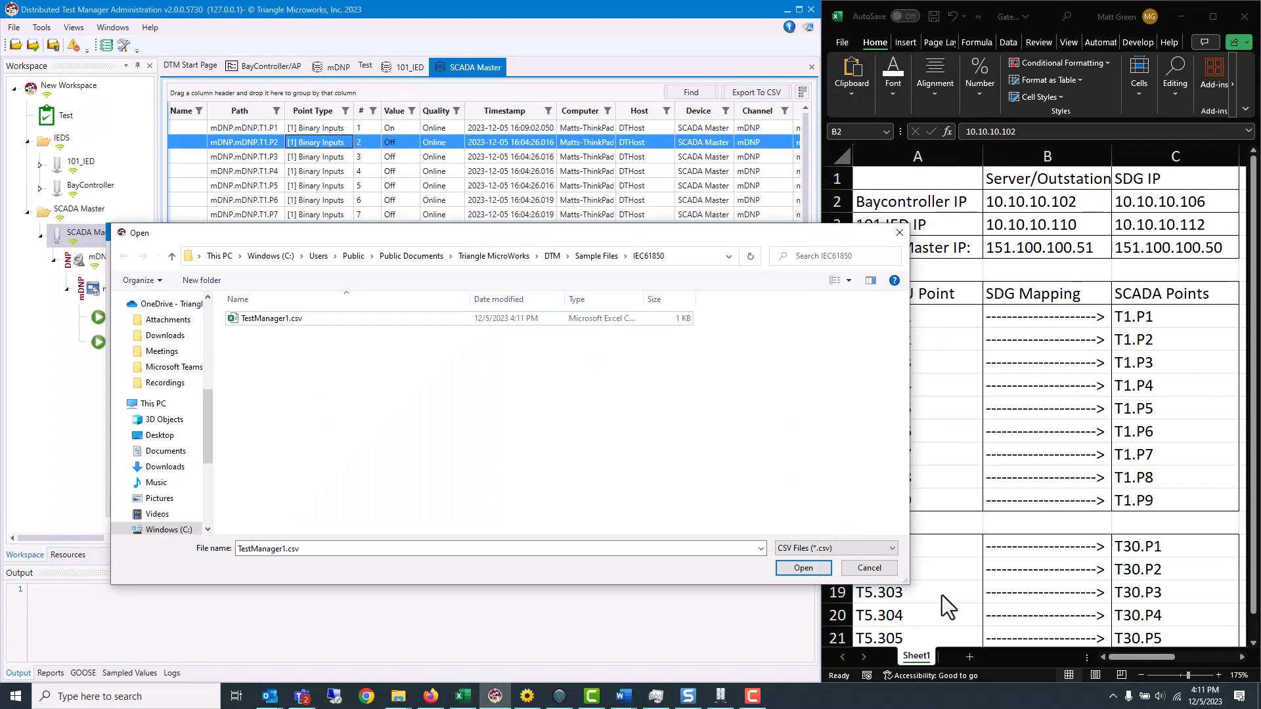
# Import TestManager1.csv into the managed tests and save the test list
pyautogui.moveTo(536, 230); pyautogui.dragTo(549, 176)
pyautogui.doubleClick(345, 258)
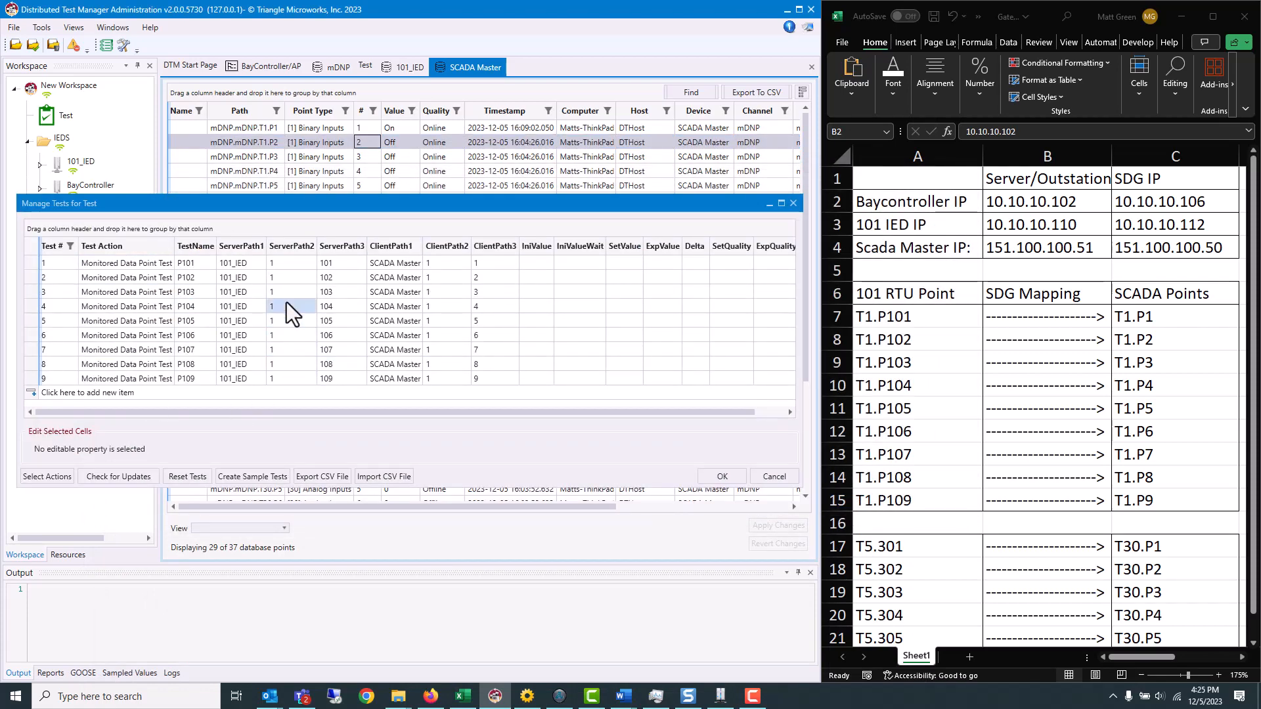
pyautogui.click(725, 477)
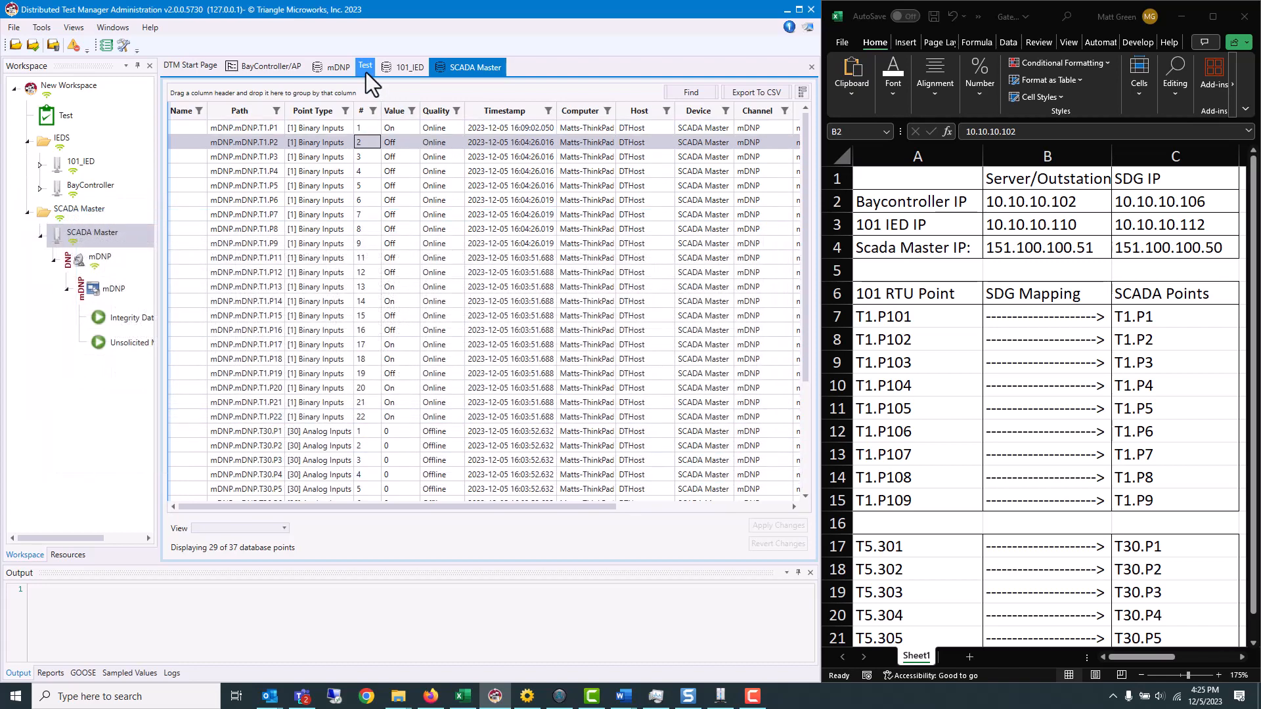
# Run all the monitored data point tests from the Test view and stop the run during test P107
pyautogui.click(365, 72)
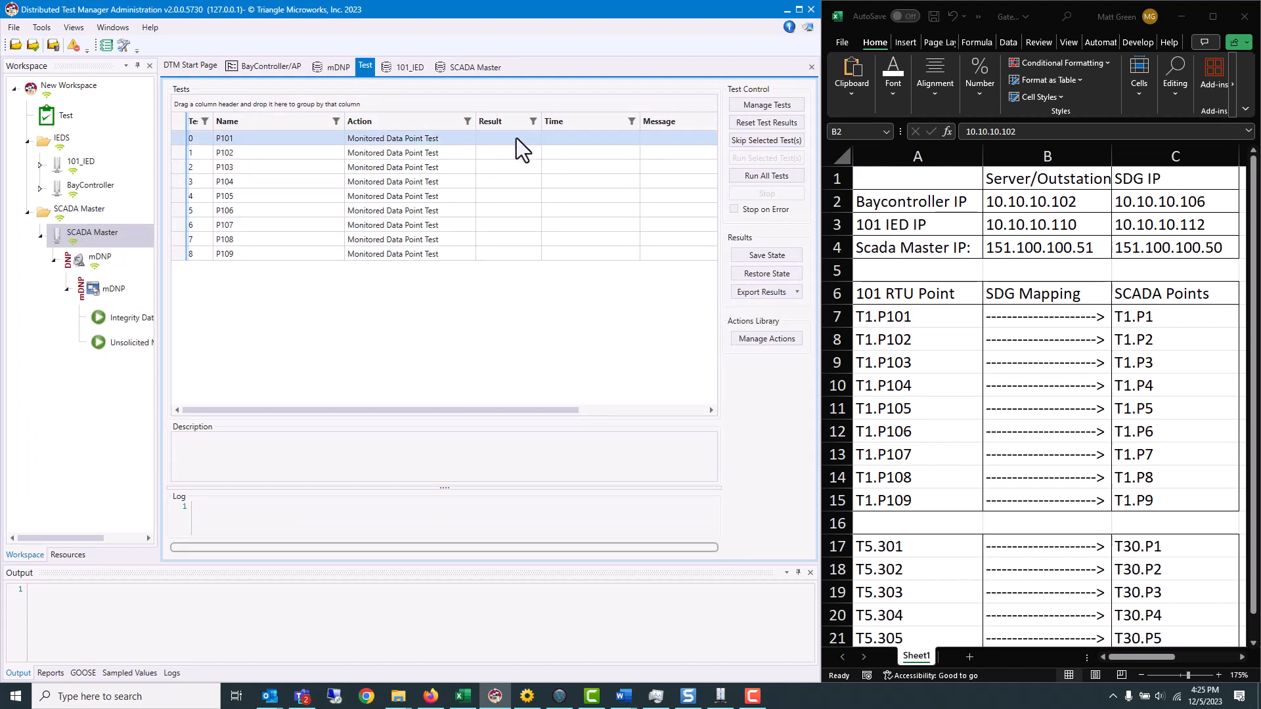
pyautogui.click(767, 178)
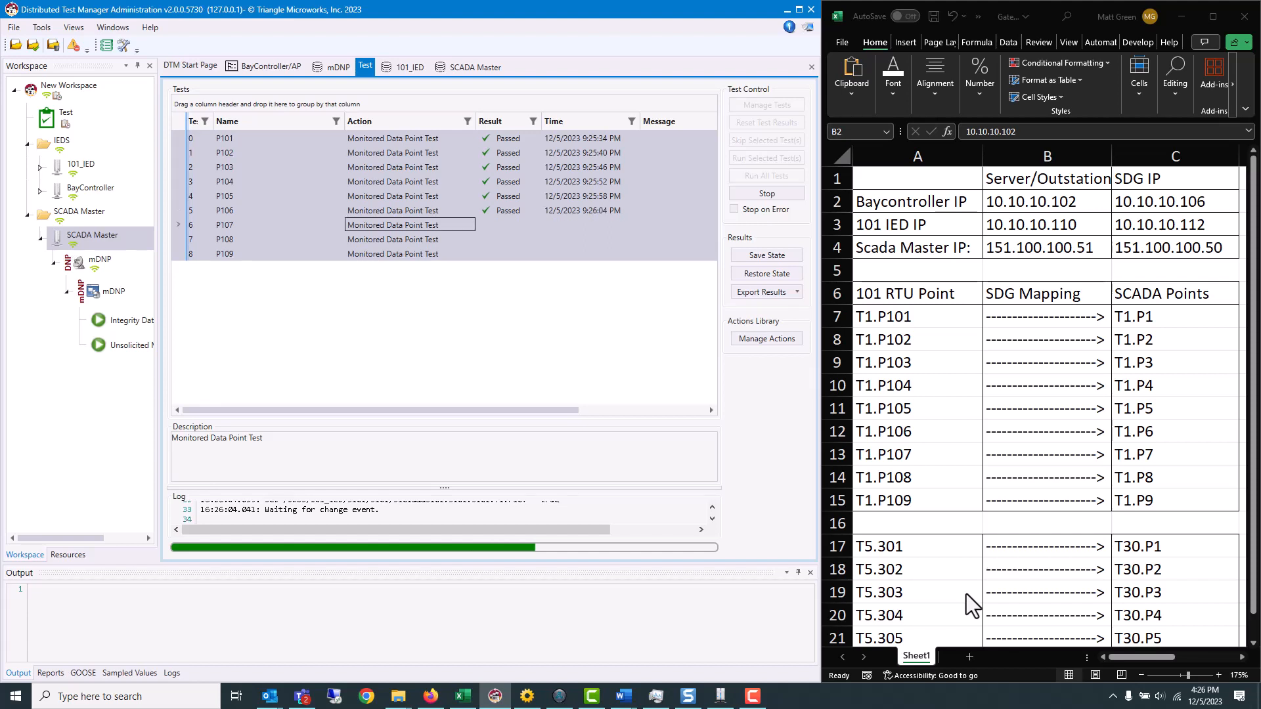
pyautogui.click(767, 194)
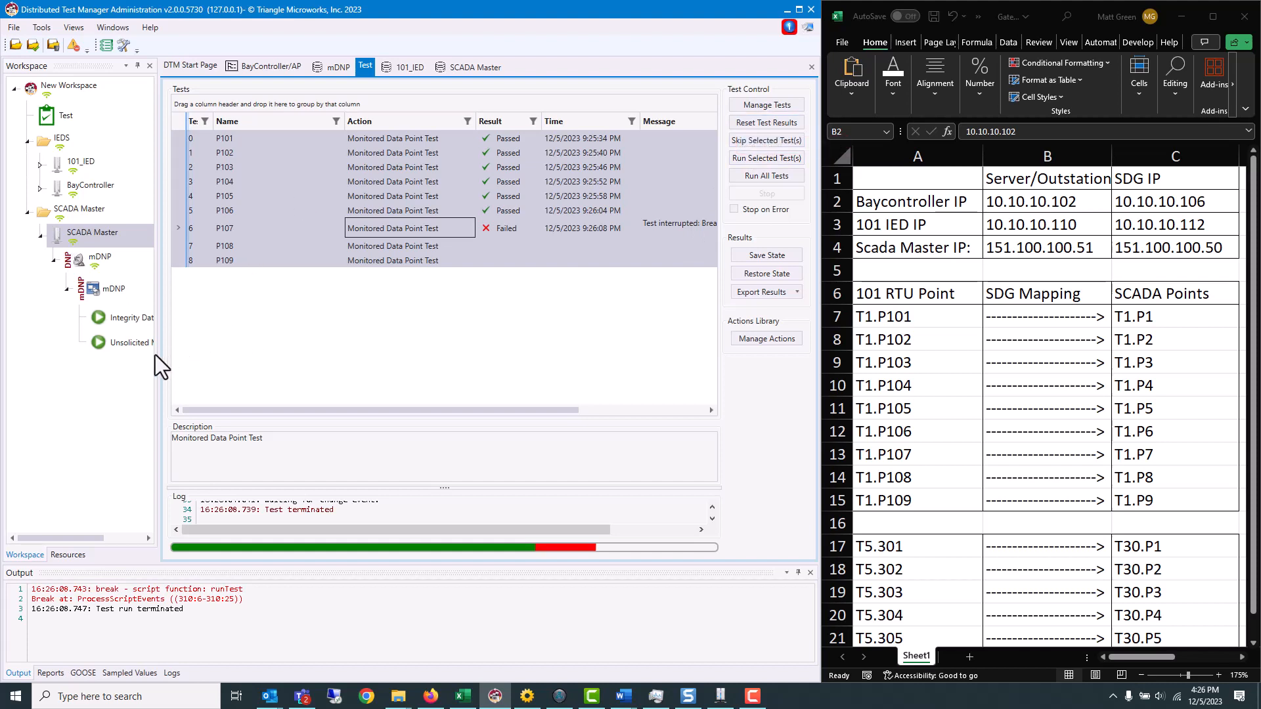
# Widen the workspace tree and review the settings of the mDNP session's Unsolicited Messages command
pyautogui.moveTo(157, 354); pyautogui.dragTo(217, 353)
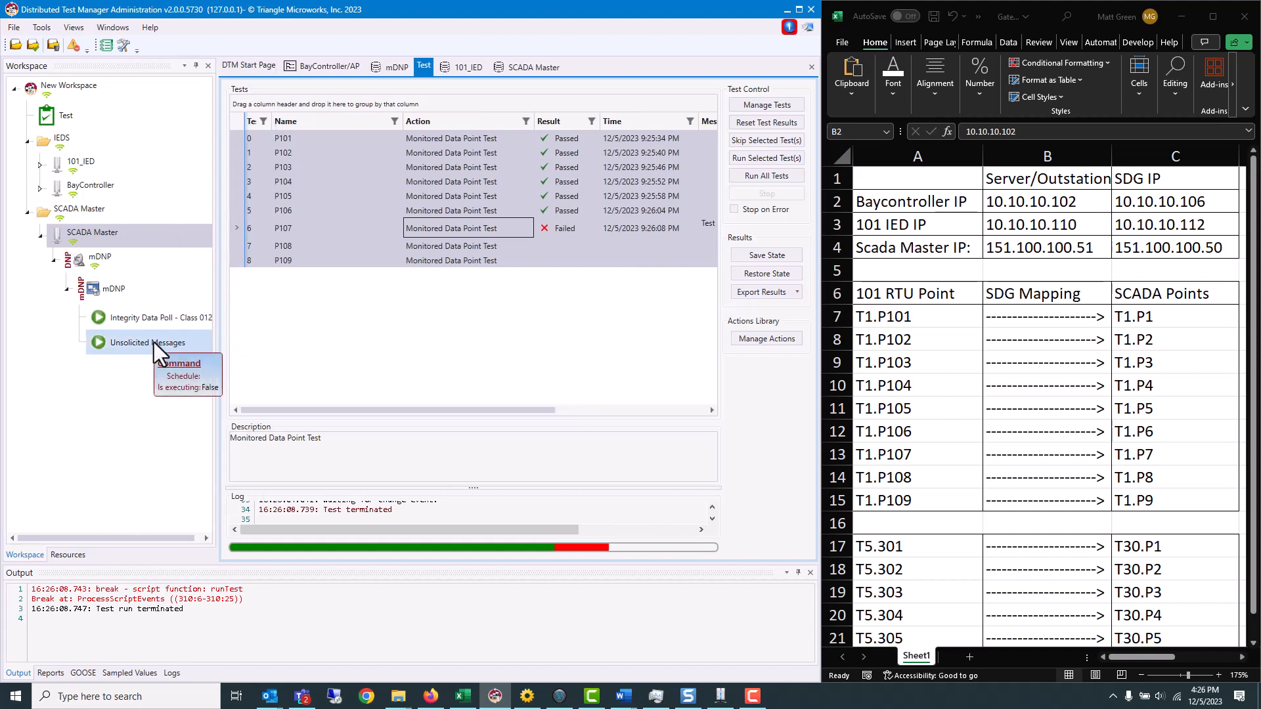
pyautogui.rightClick(154, 341)
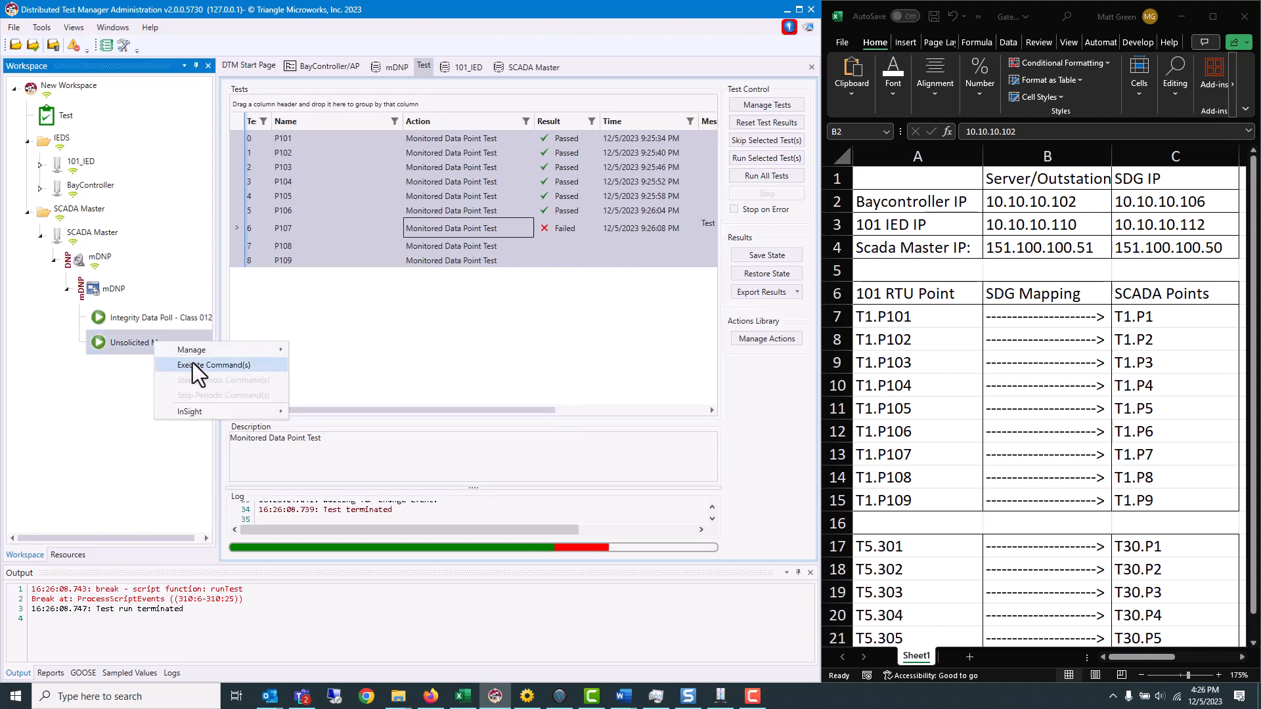
pyautogui.moveTo(195, 353)
pyautogui.click(328, 352)
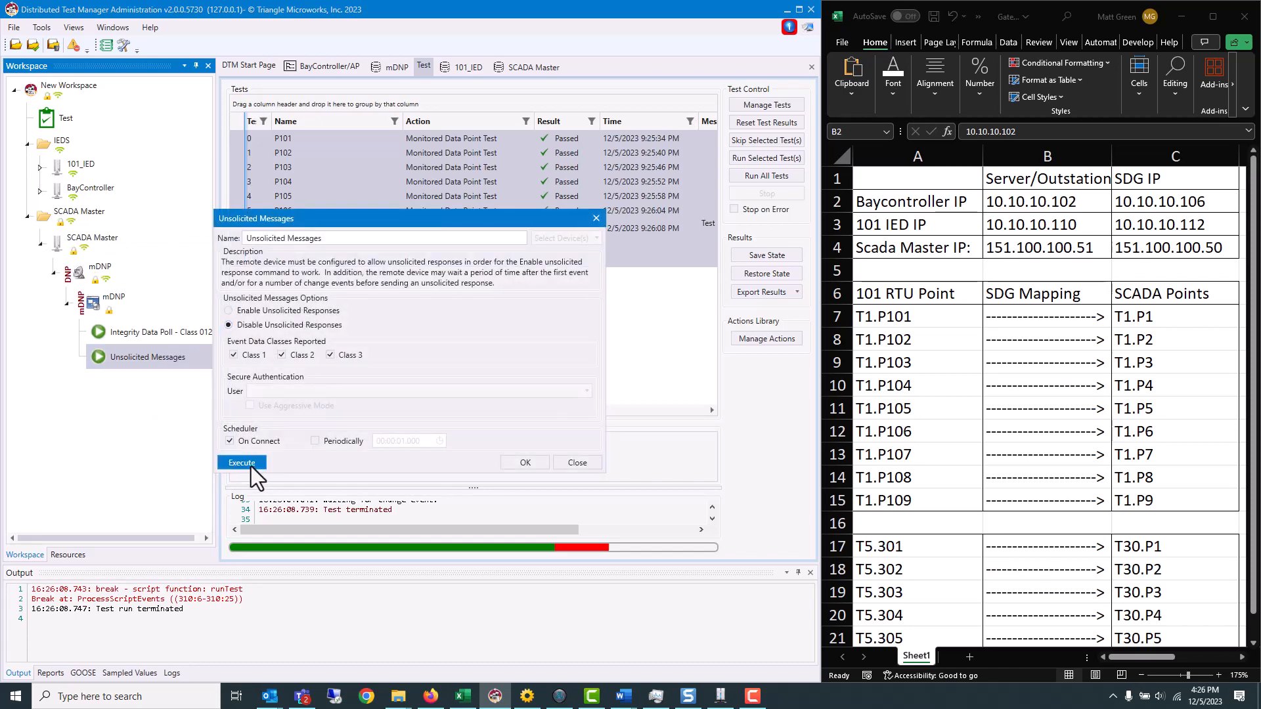
pyautogui.click(518, 466)
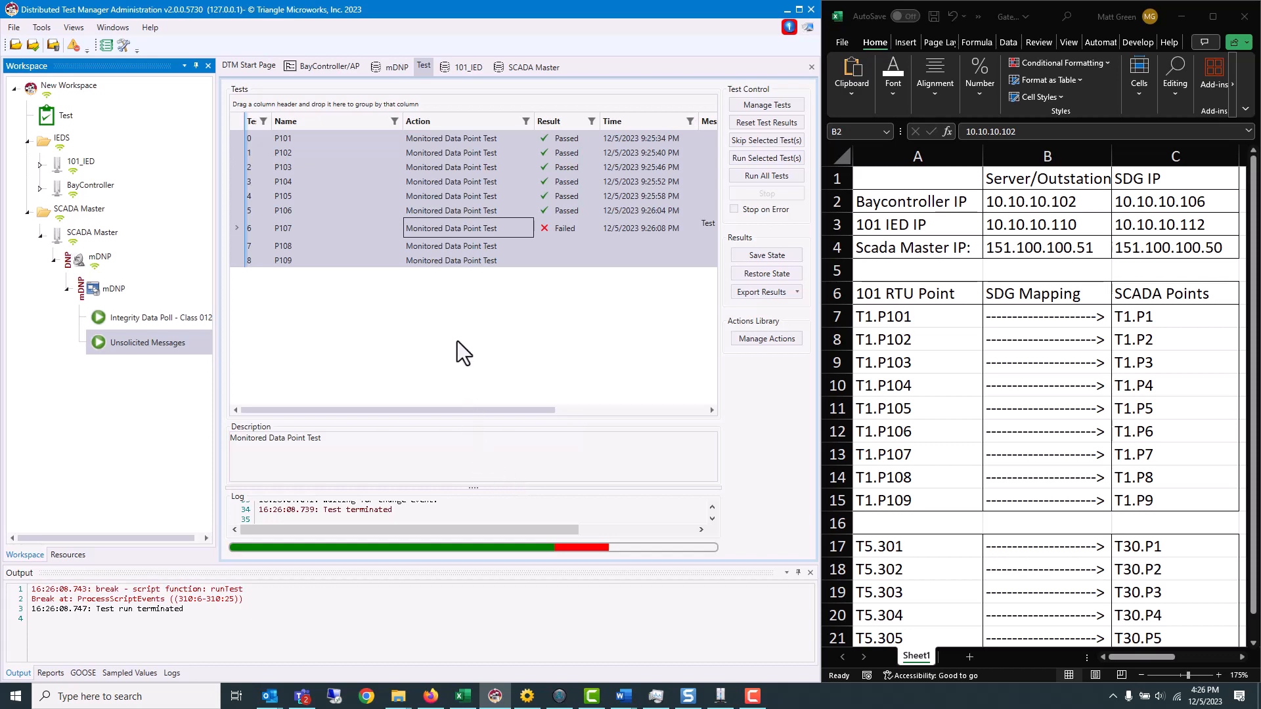
# Examine the action categories available for the managed tests without changing the selection
pyautogui.click(774, 104)
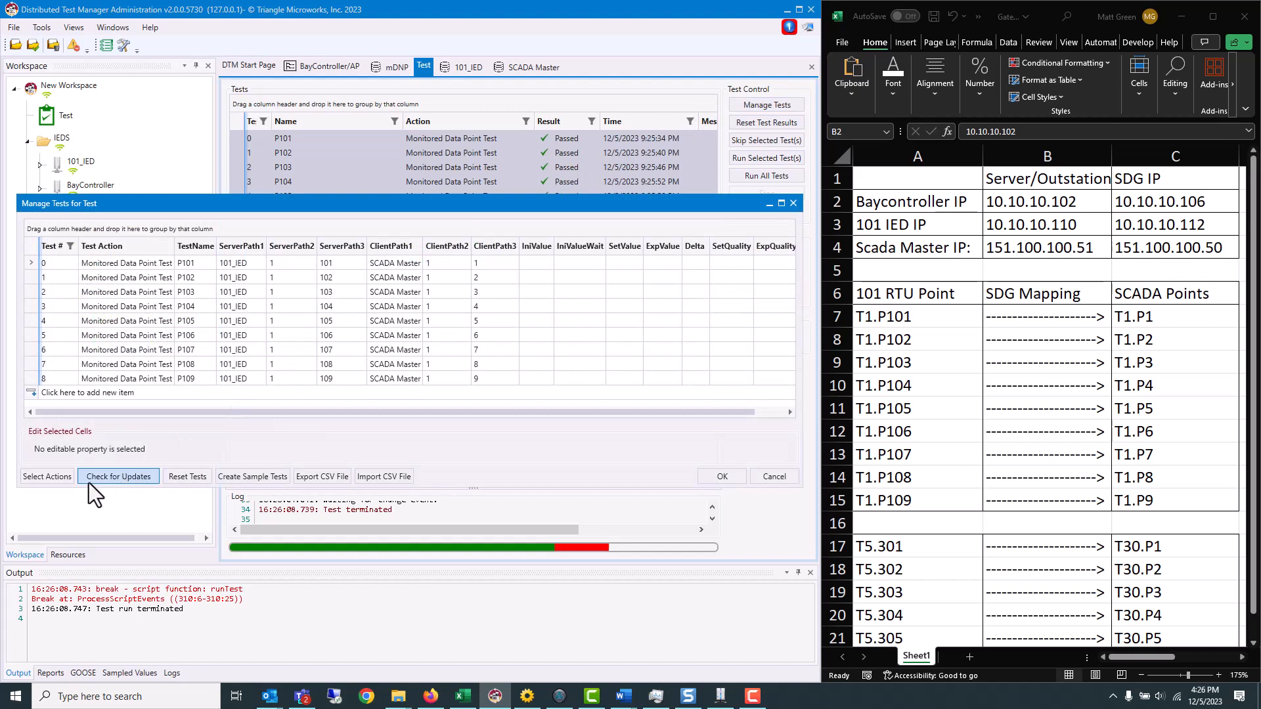
pyautogui.click(54, 478)
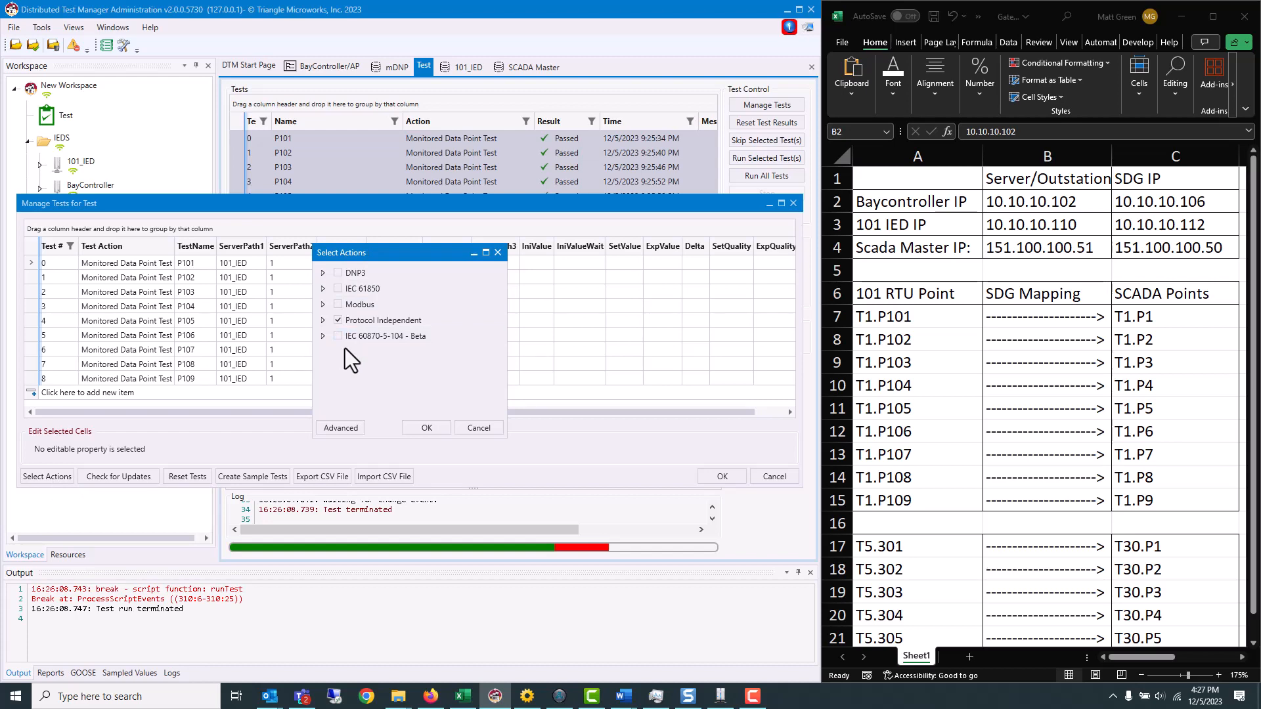
pyautogui.click(479, 429)
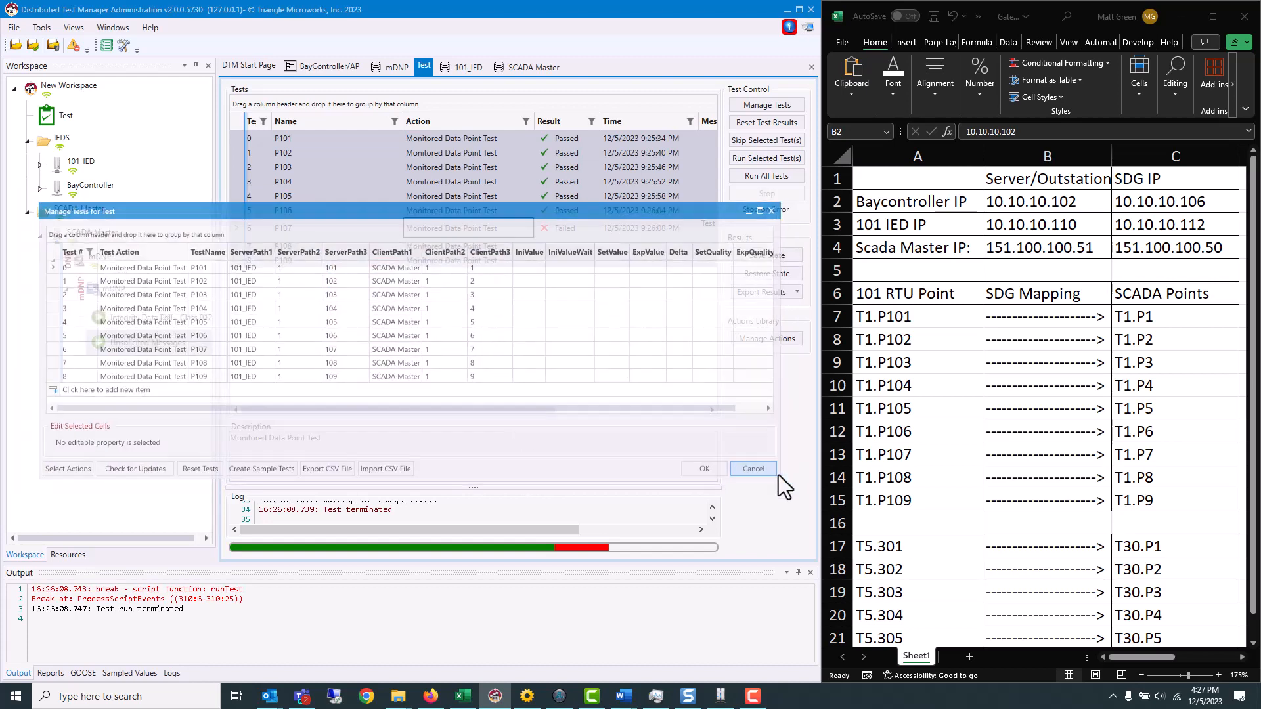
pyautogui.click(778, 475)
# Add a Gateway Tests (Actions) test manager named TestAdvanced to the workspace
pyautogui.rightClick(67, 89)
pyautogui.moveTo(94, 103)
pyautogui.moveTo(215, 105)
pyautogui.moveTo(339, 212)
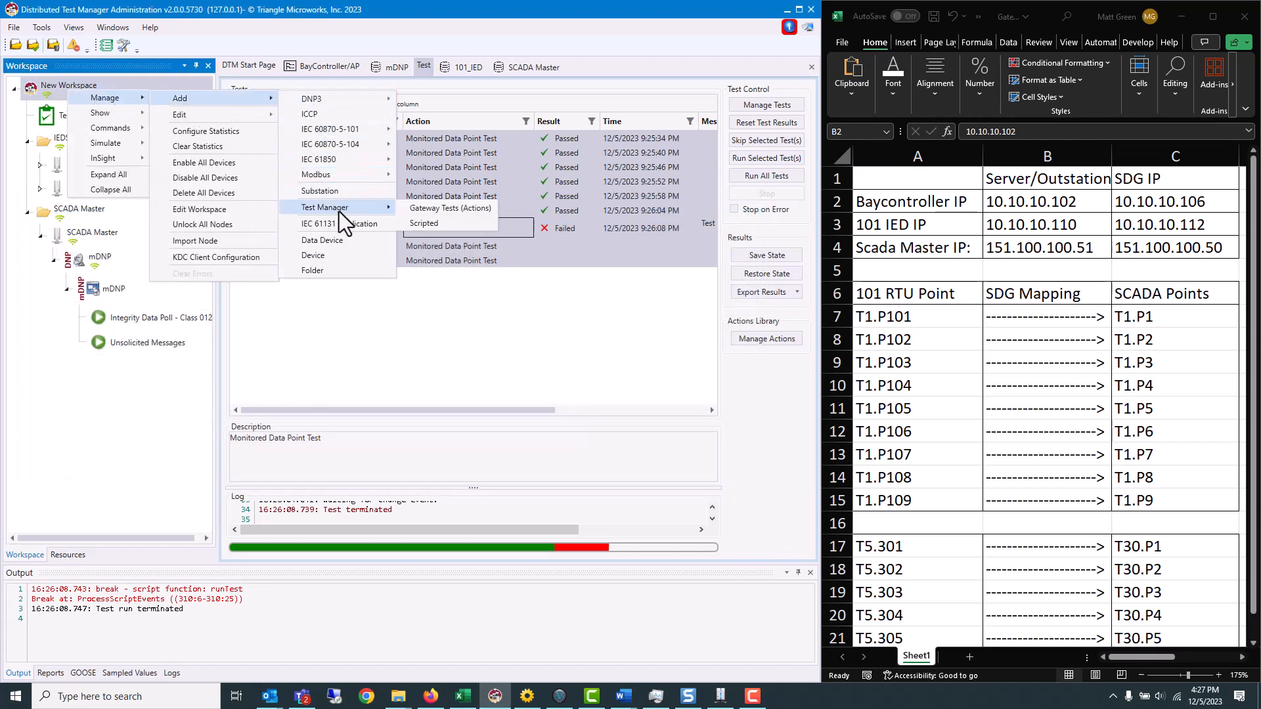
pyautogui.click(442, 211)
pyautogui.write('T')
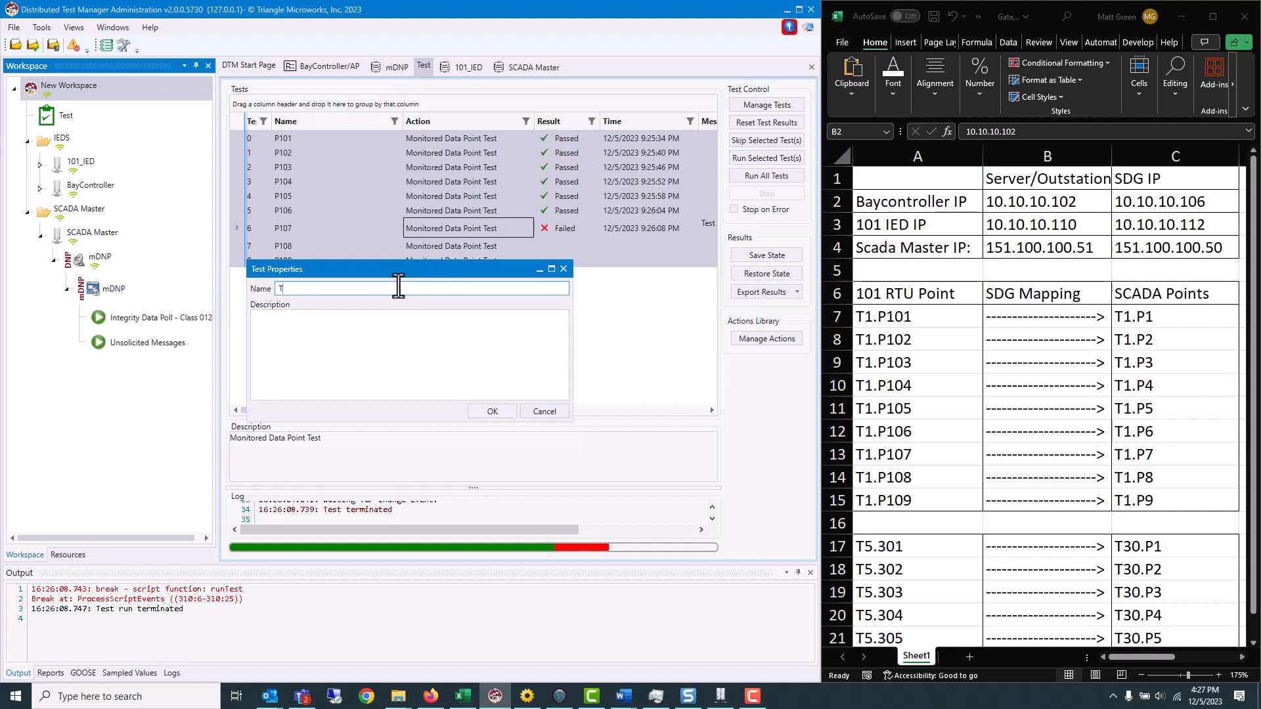
pyautogui.write('estAdvanced')
pyautogui.click(493, 412)
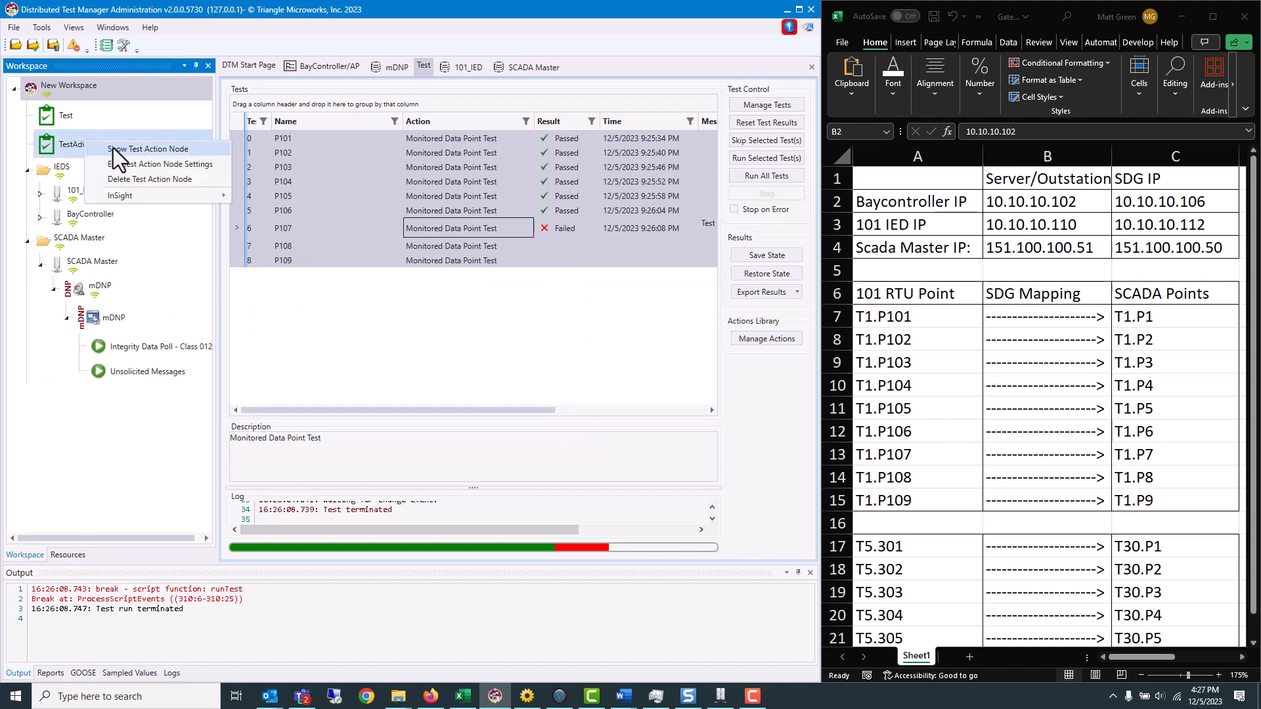
# Open TestAdvanced's test management and set its available actions to the DNP3 Binary Input group instead of Protocol Independent
pyautogui.doubleClick(114, 148)
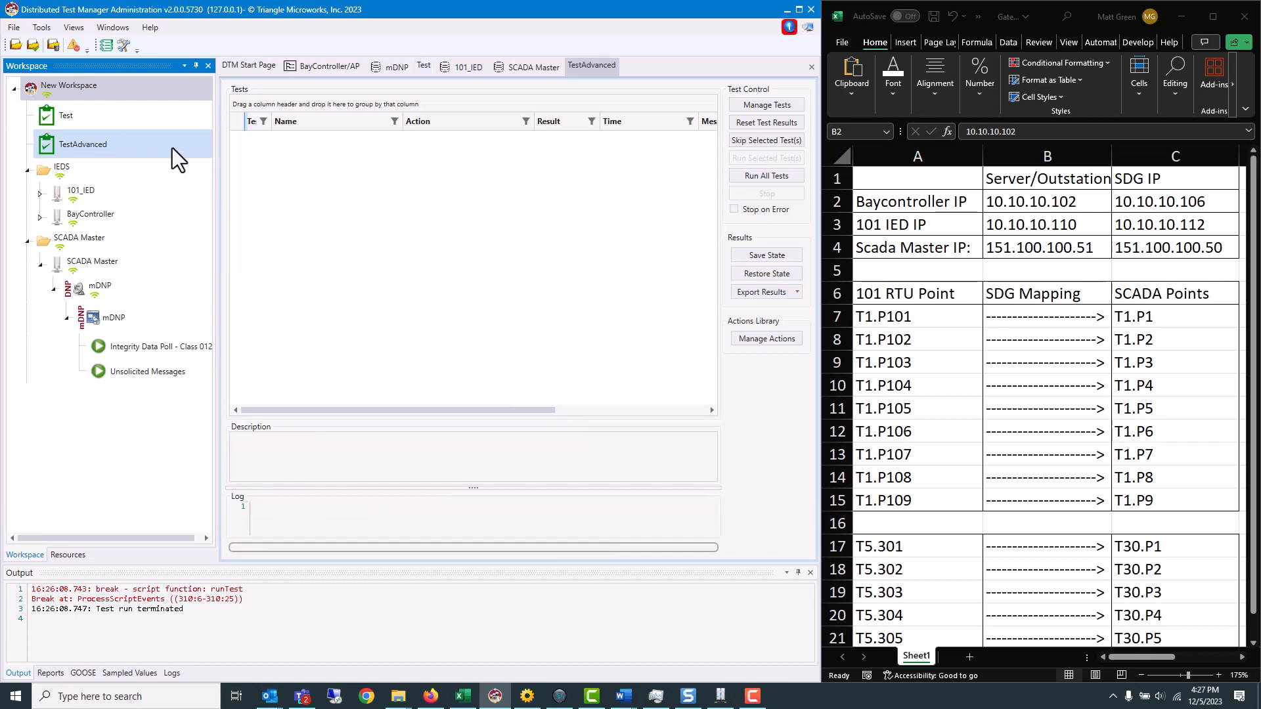
pyautogui.click(779, 108)
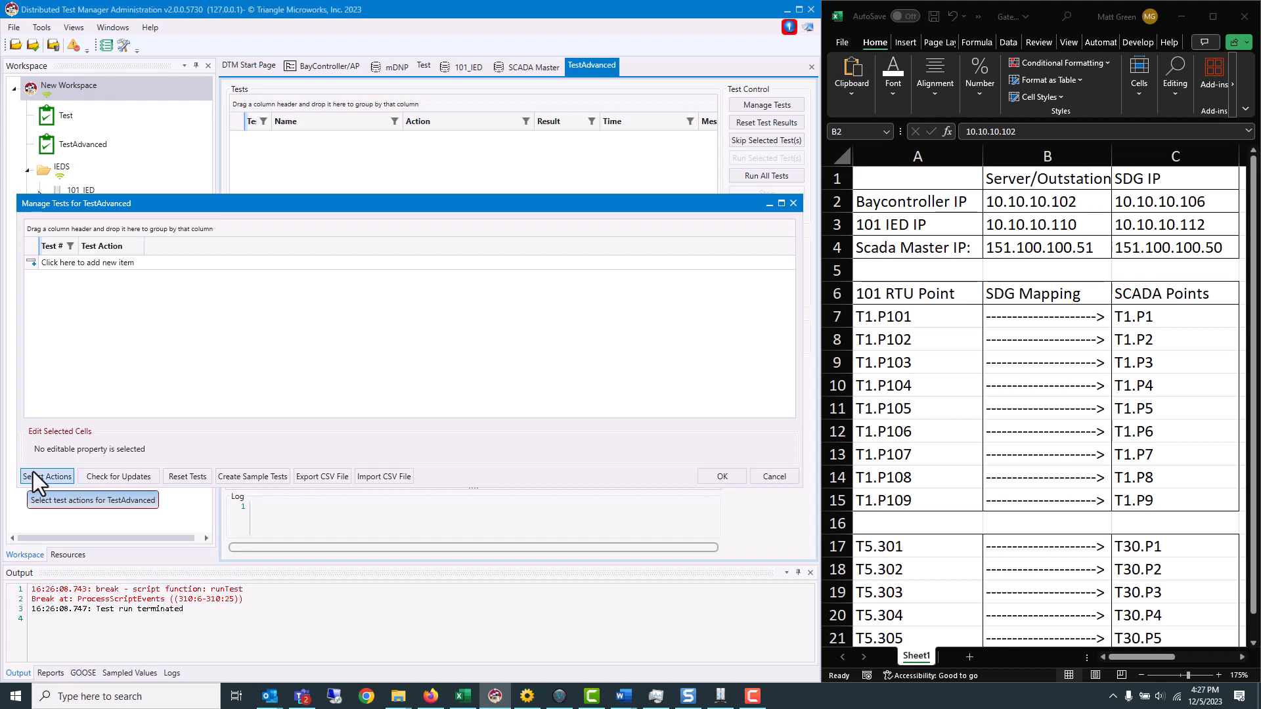
pyautogui.click(33, 472)
pyautogui.click(323, 321)
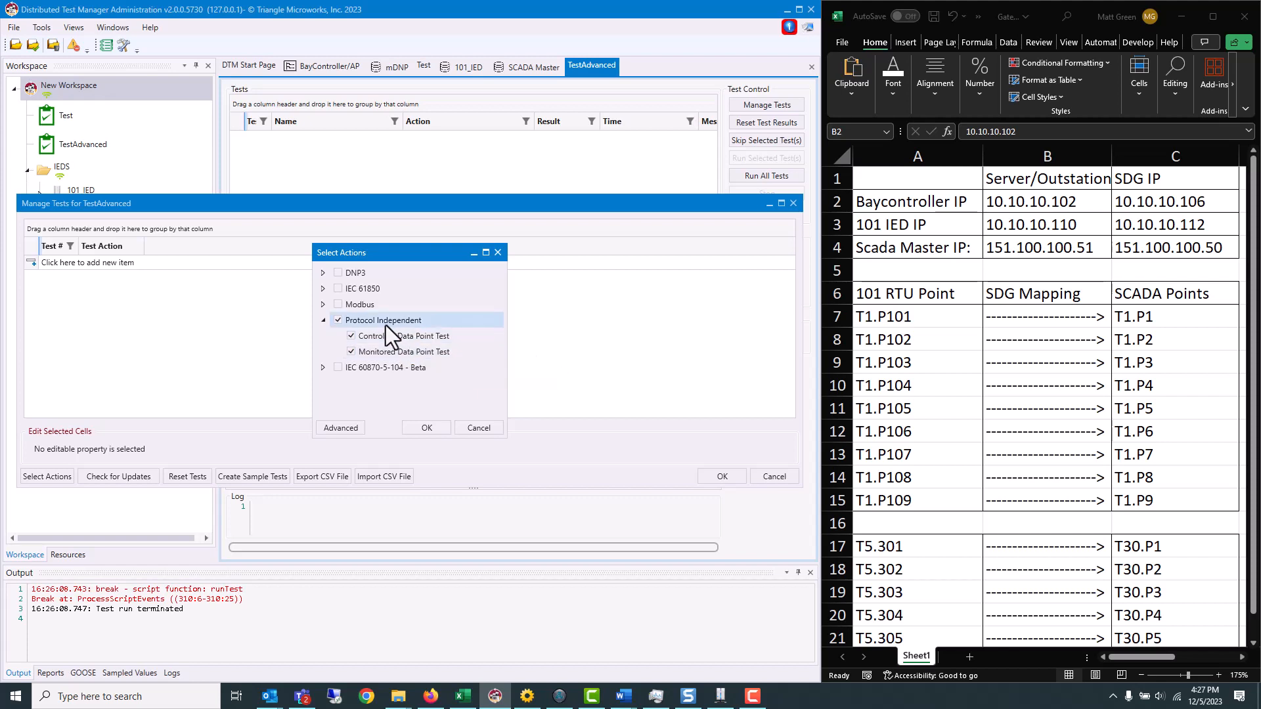
pyautogui.click(338, 320)
pyautogui.click(323, 272)
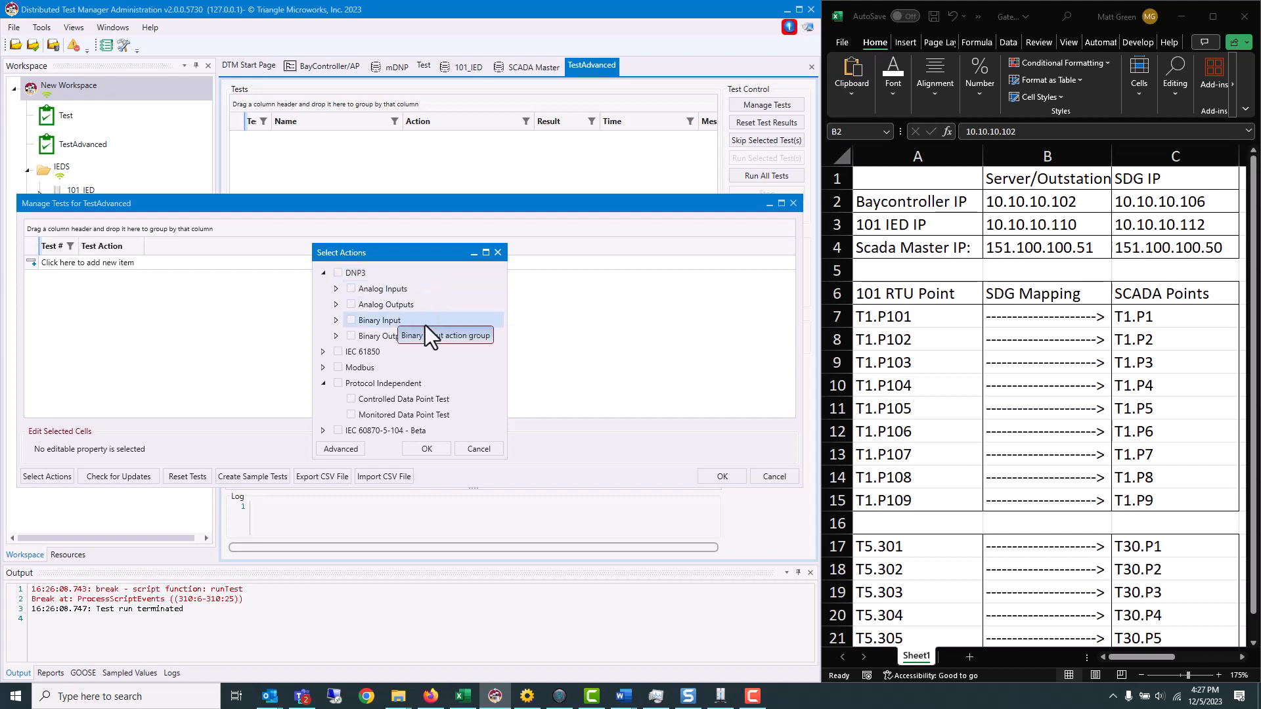
pyautogui.click(335, 321)
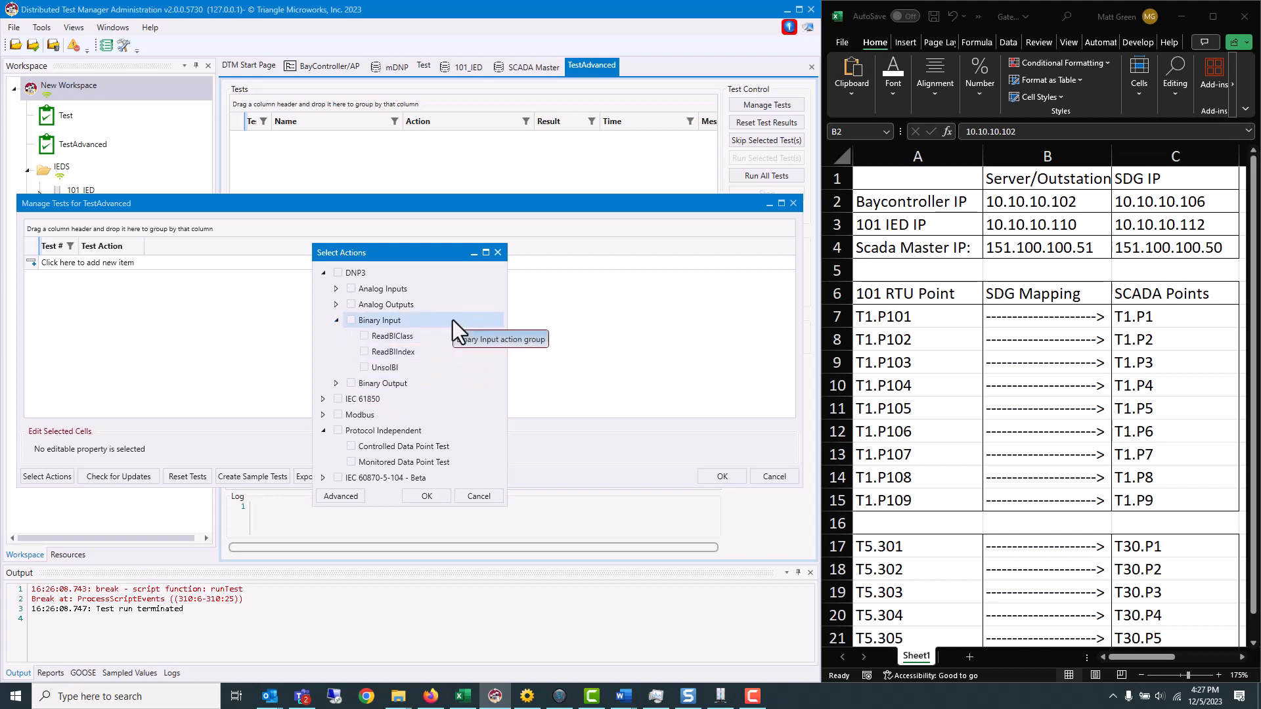
pyautogui.click(349, 323)
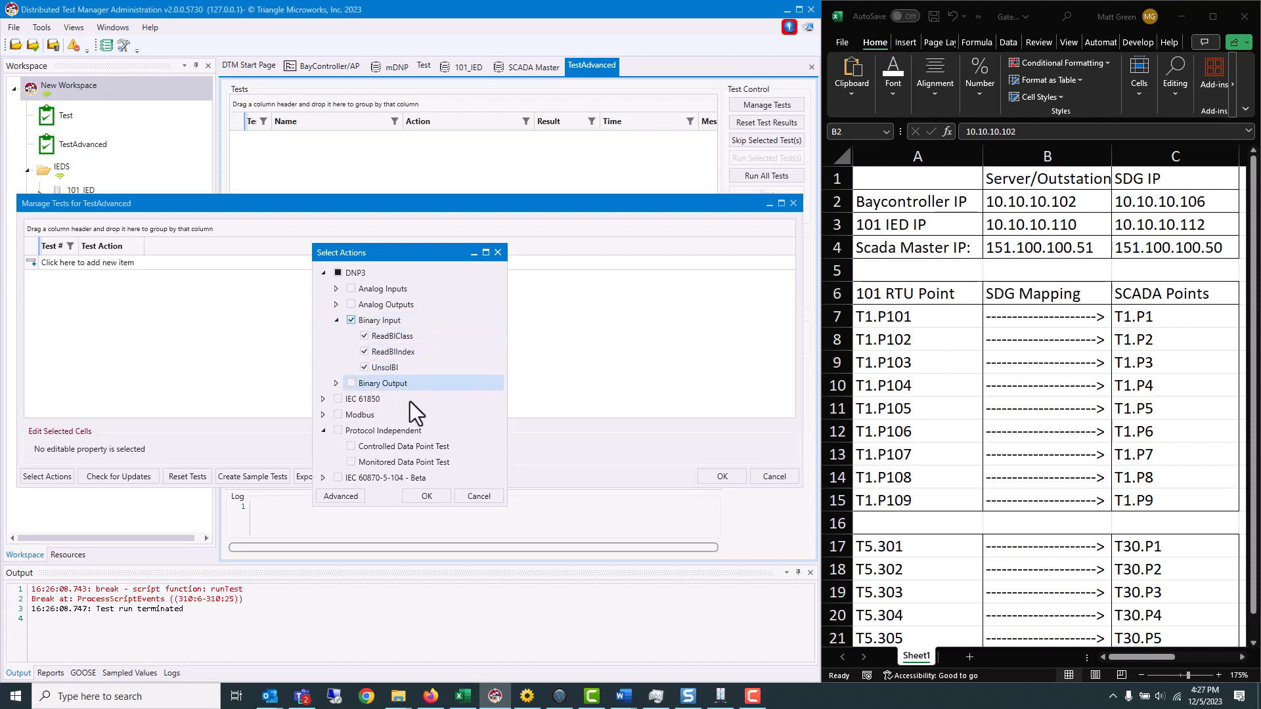
pyautogui.click(417, 496)
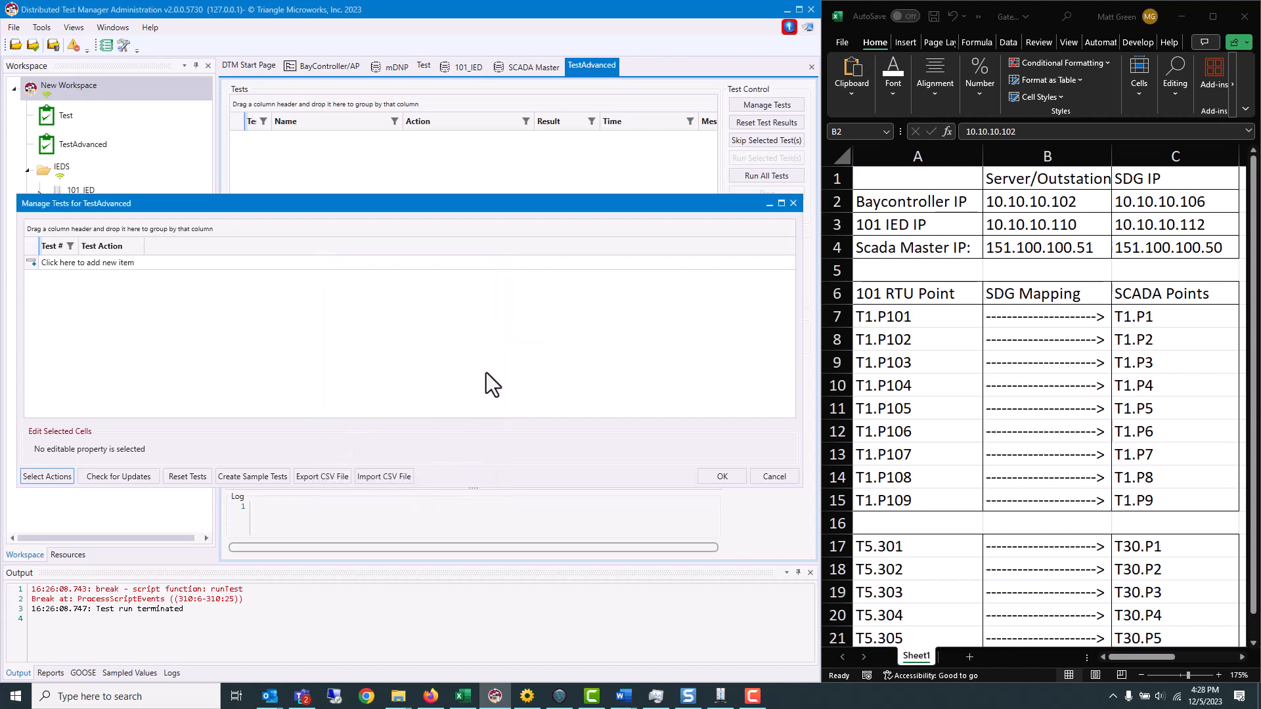
# Add a ReadBIIndex test with 101_IED point T1.P101 as server path and SCADA Master point T1.P1 as client path
pyautogui.click(109, 263)
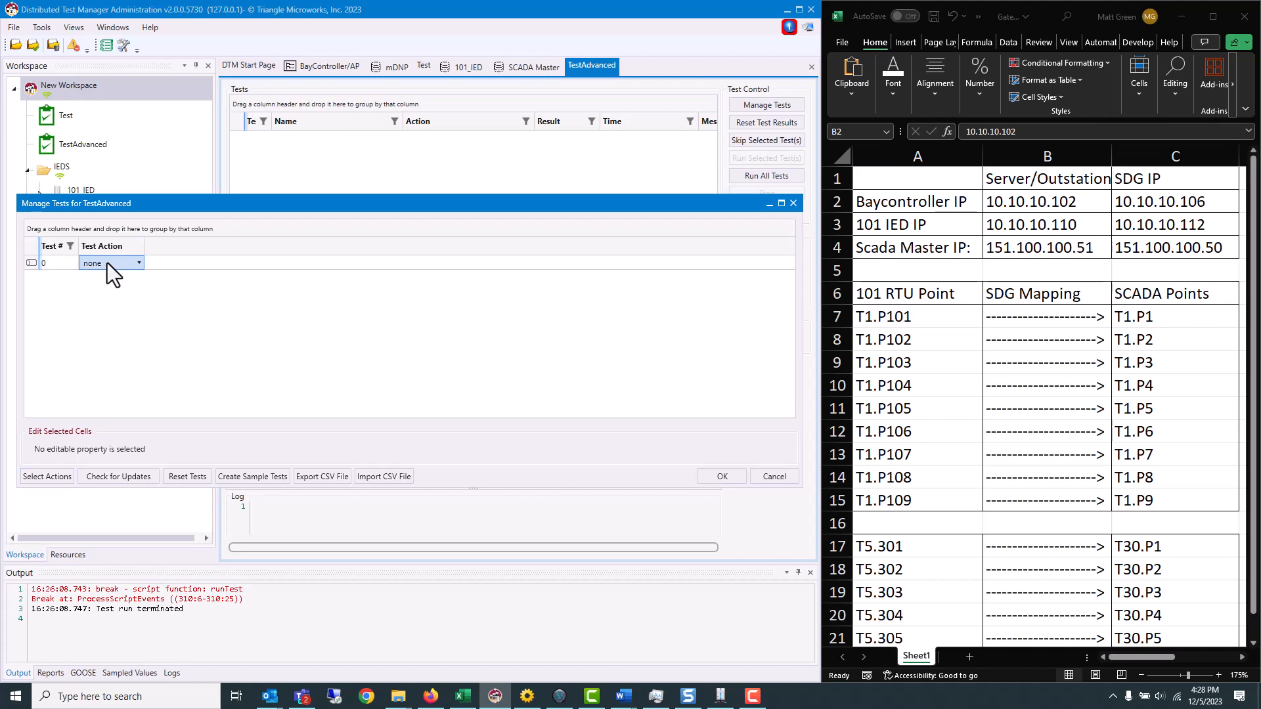
pyautogui.click(108, 263)
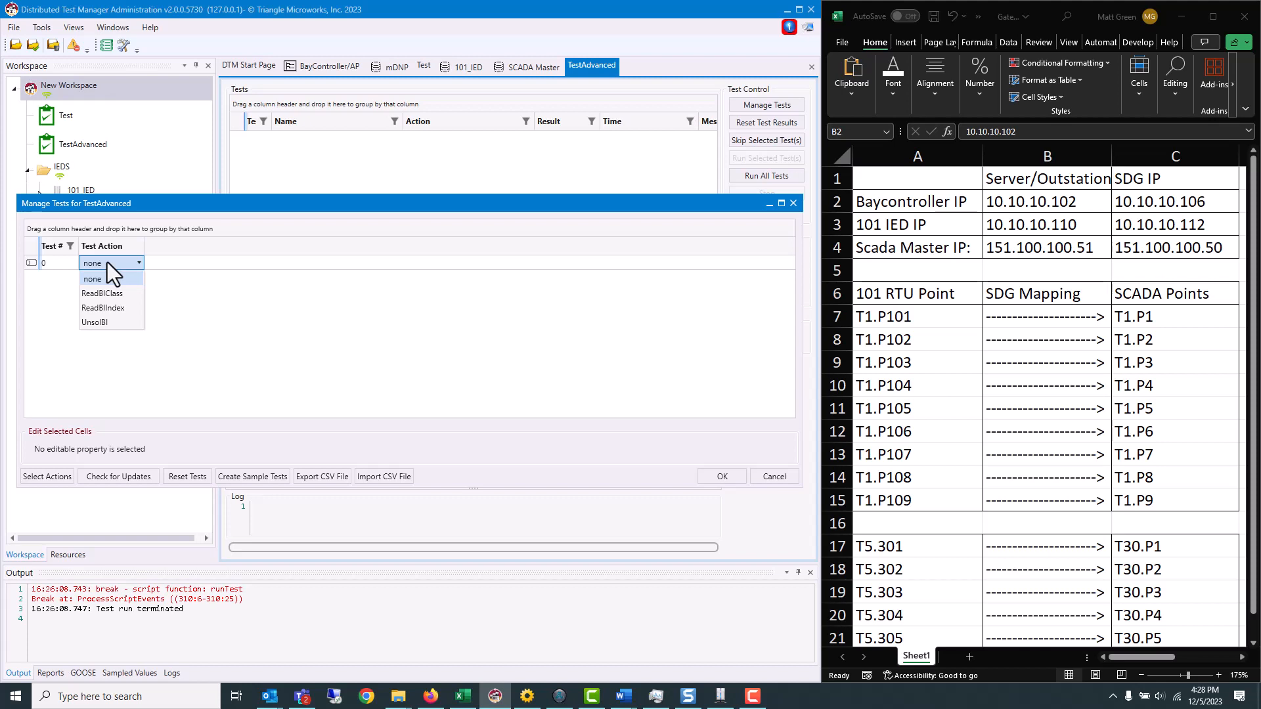
pyautogui.click(120, 308)
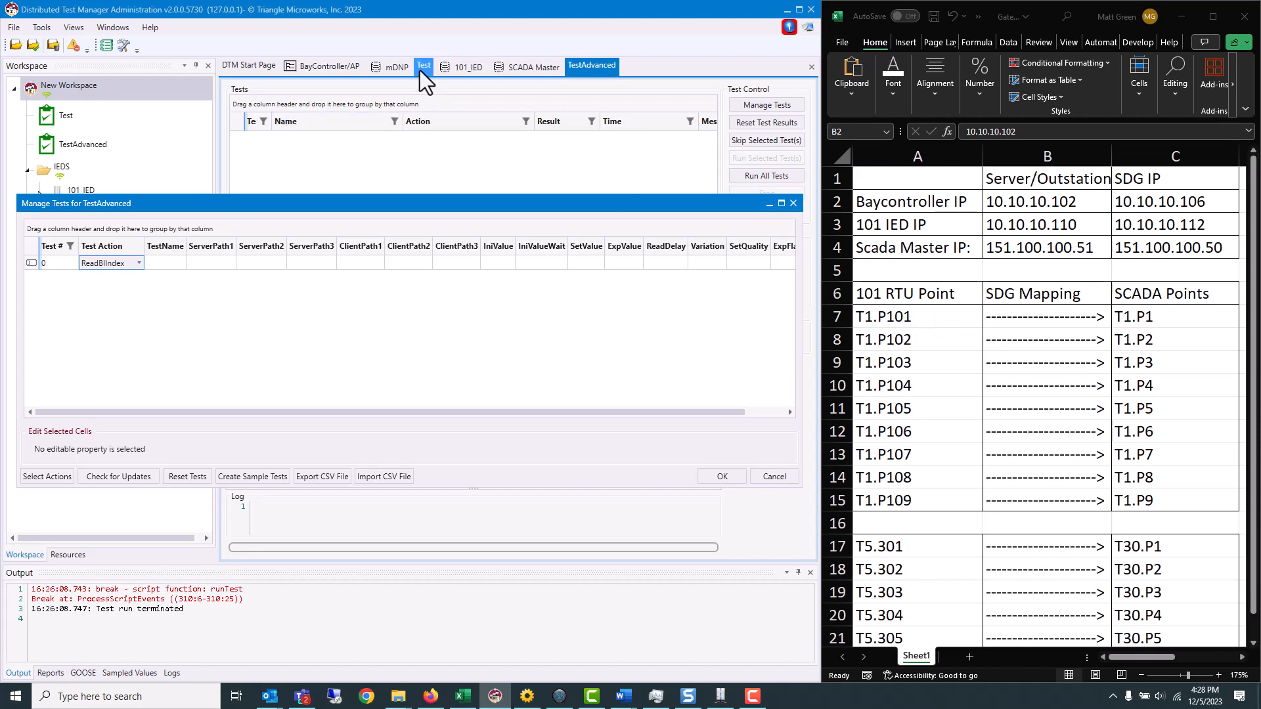
pyautogui.click(479, 71)
pyautogui.moveTo(397, 139); pyautogui.dragTo(223, 259)
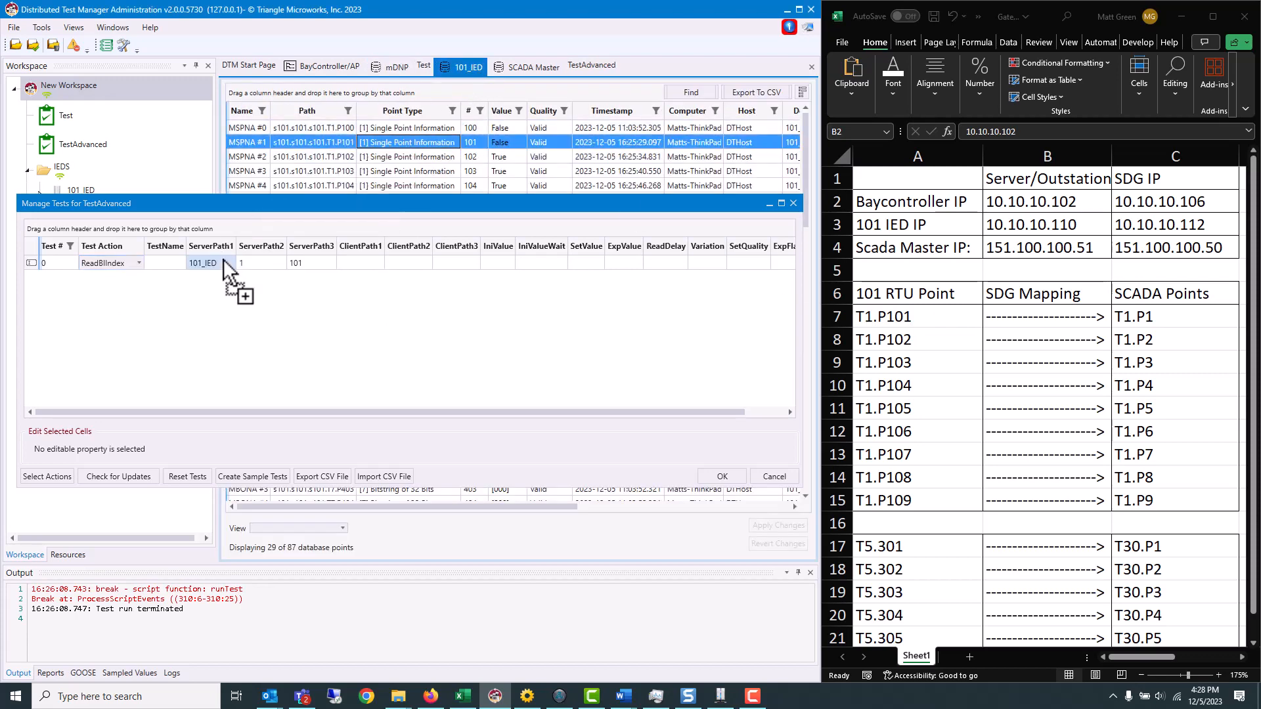
pyautogui.click(536, 67)
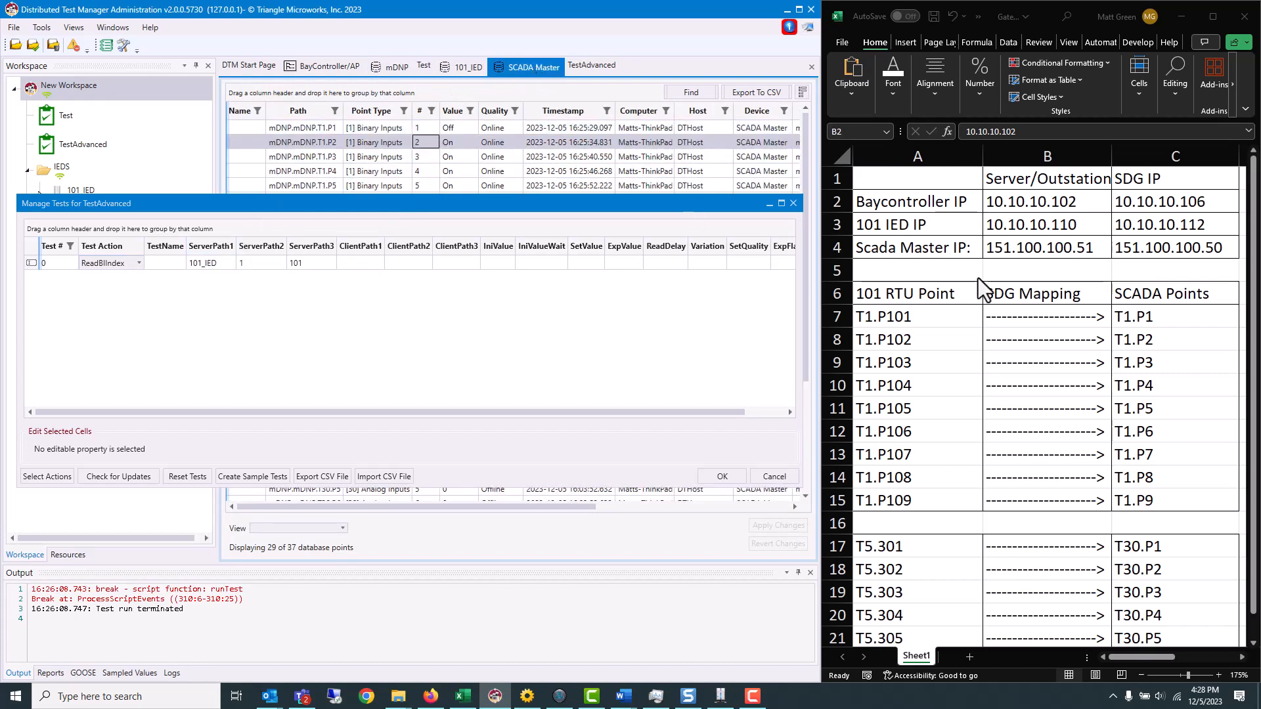
pyautogui.moveTo(425, 128); pyautogui.dragTo(379, 263)
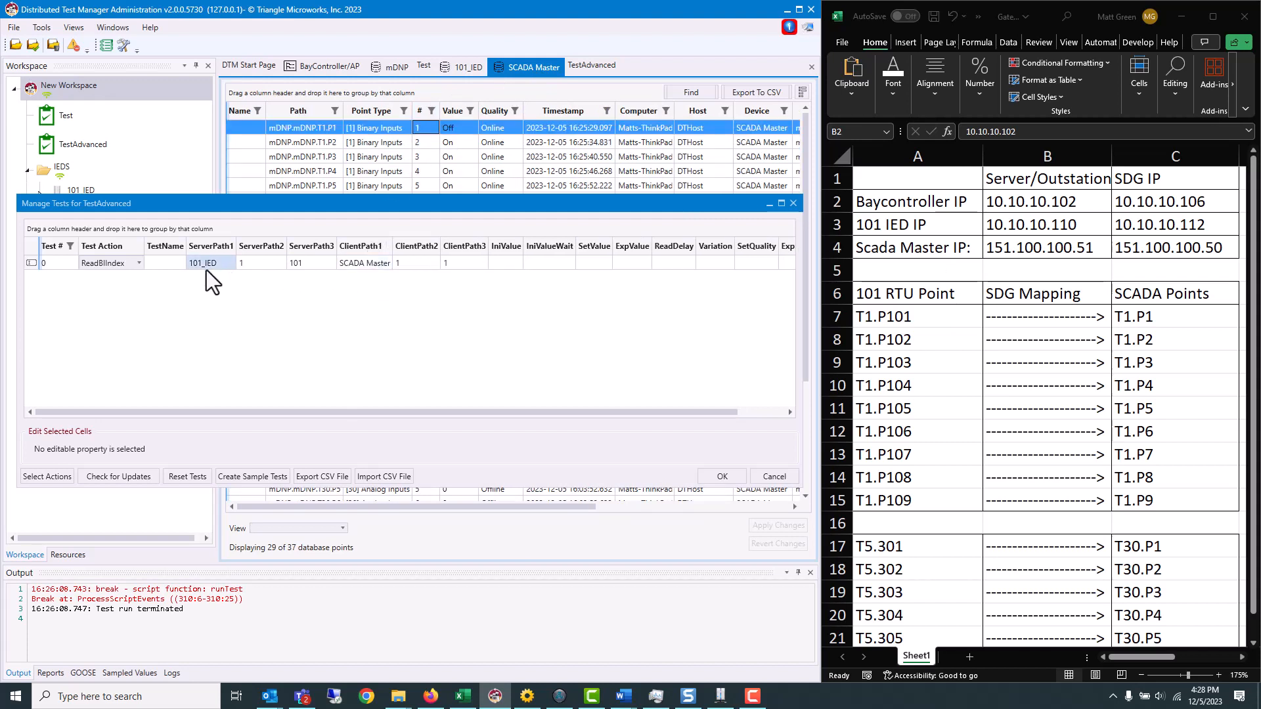
# Name the ReadBIIndex test P100ByRead and review its remaining parameter columns
pyautogui.click(167, 264)
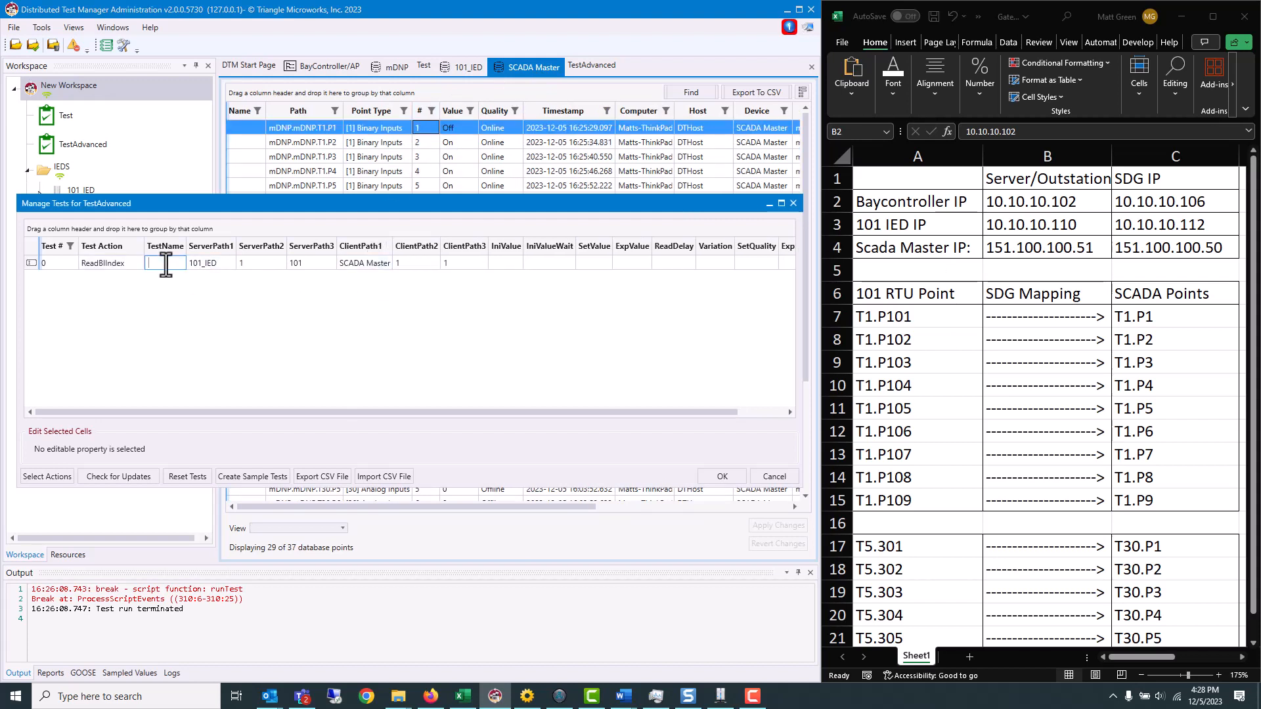
pyautogui.write('P100ByRead')
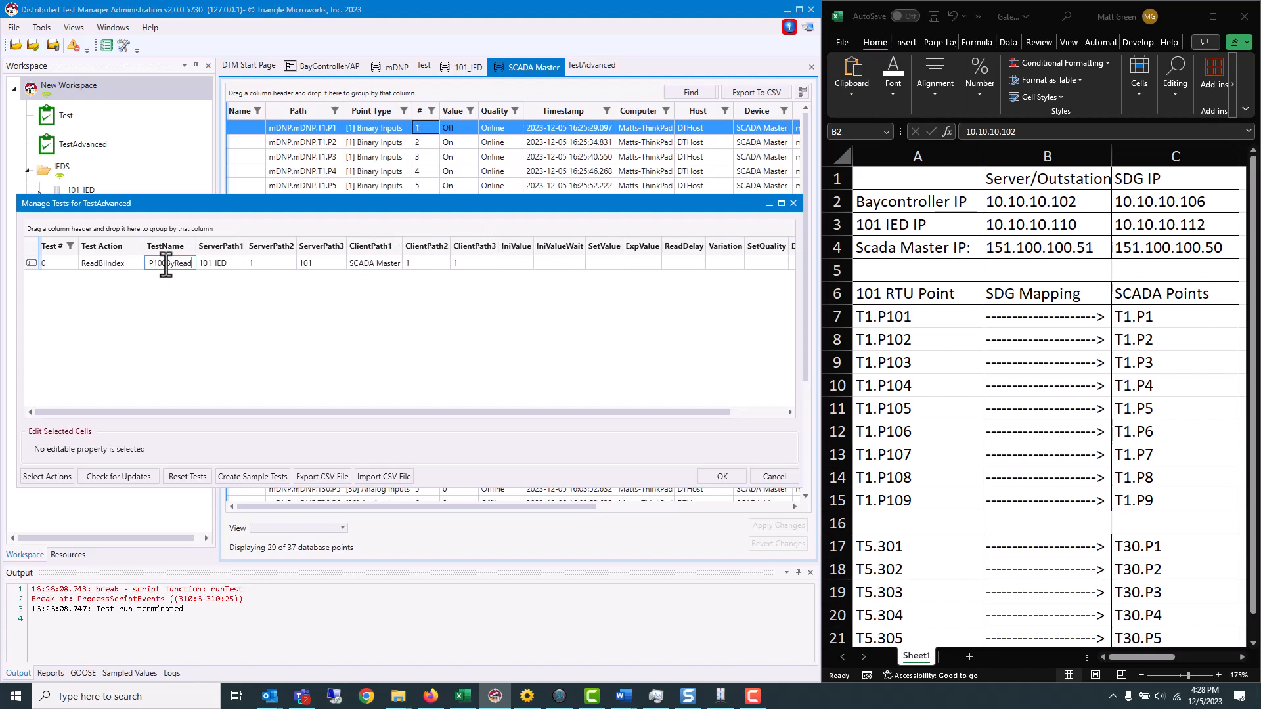
pyautogui.click(510, 263)
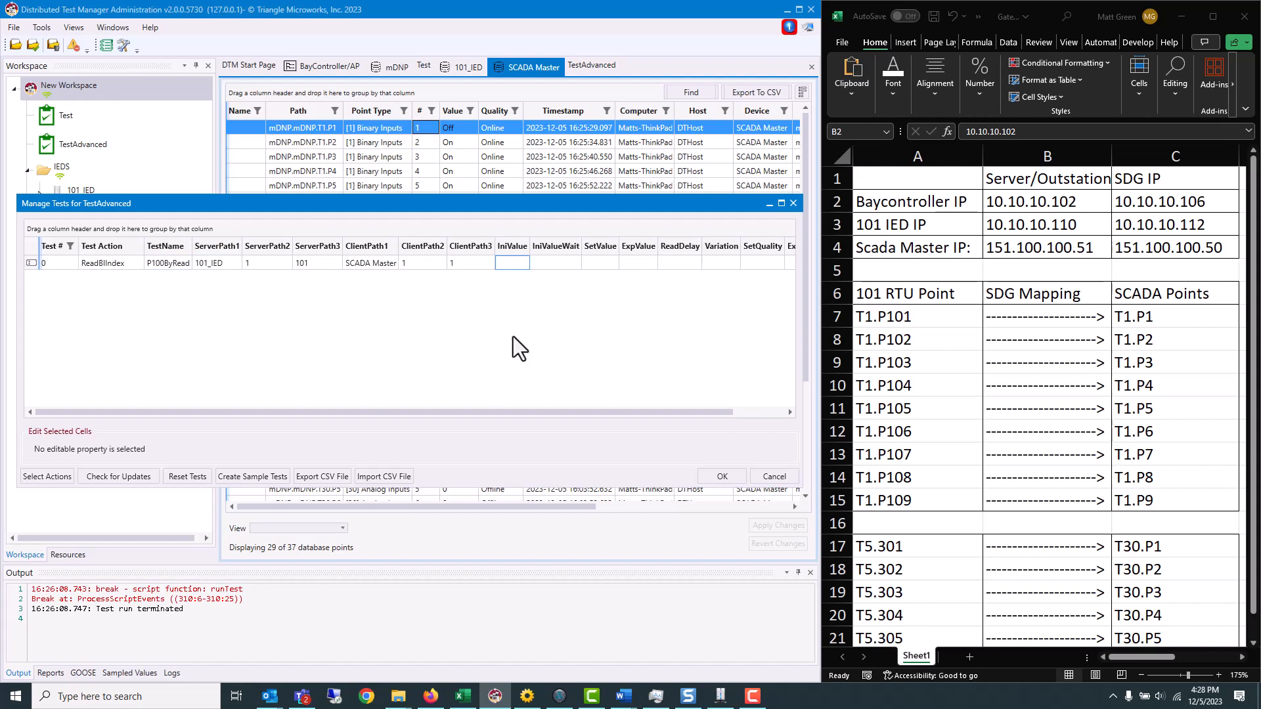
pyautogui.moveTo(514, 412); pyautogui.dragTo(577, 412)
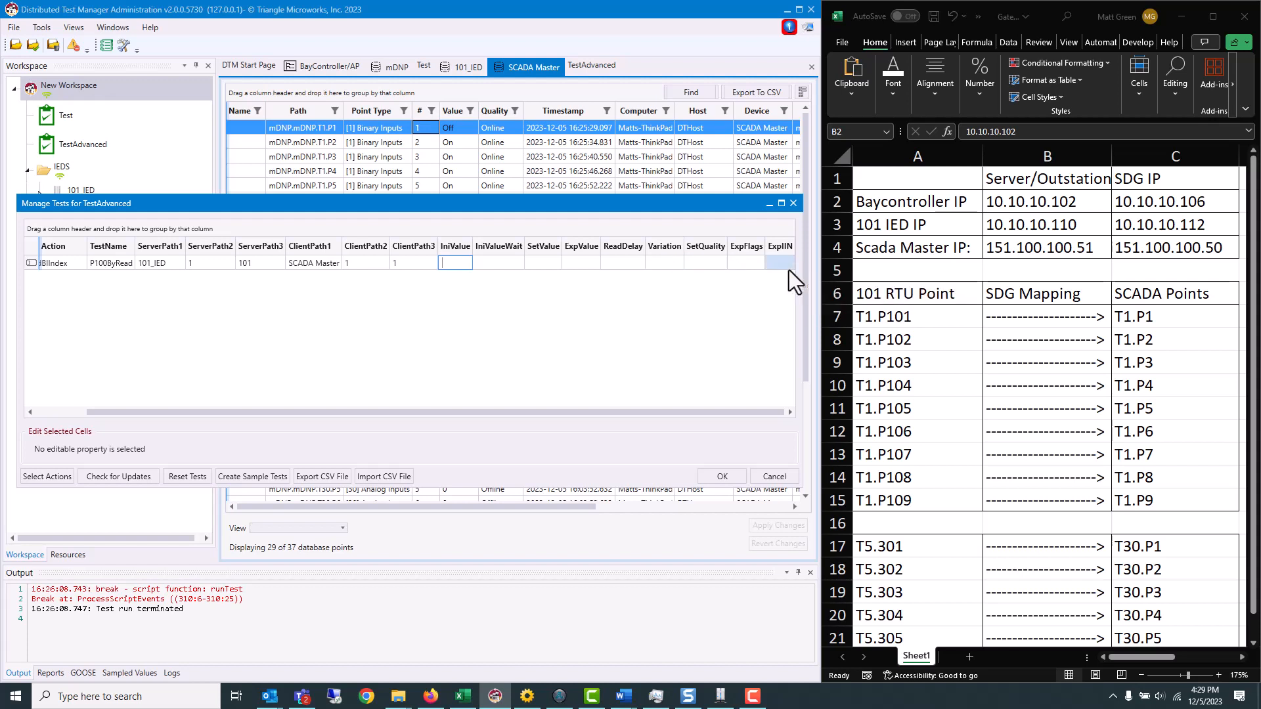
pyautogui.moveTo(731, 412); pyautogui.dragTo(578, 420)
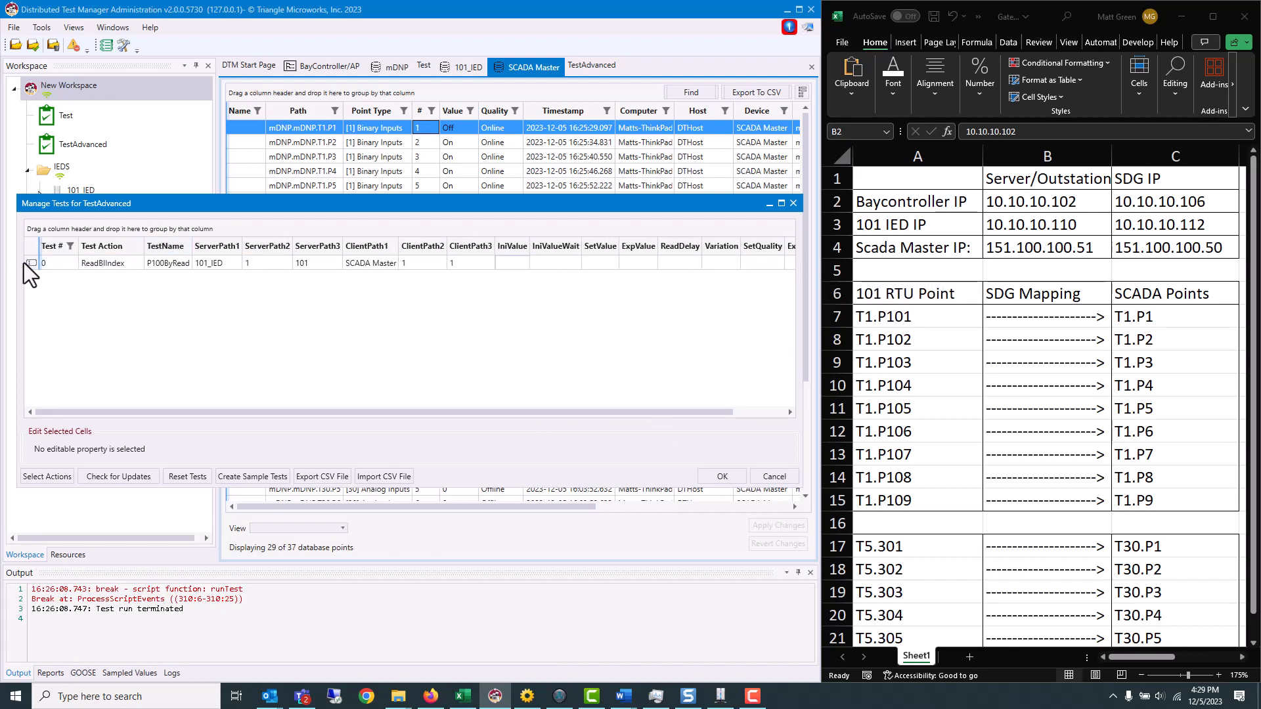
# Add a ReadBIClass test named P101 and correct the ReadBIIndex test's name to P101ByRead
pyautogui.click(77, 278)
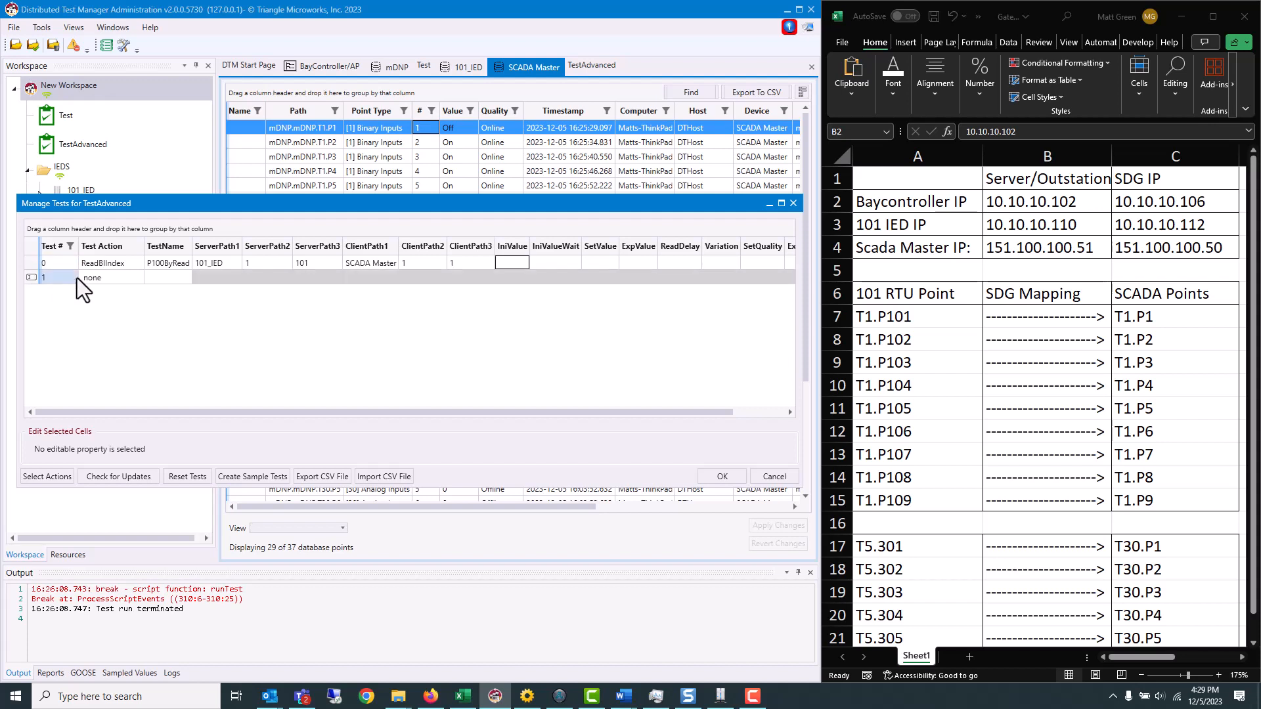
pyautogui.click(124, 280)
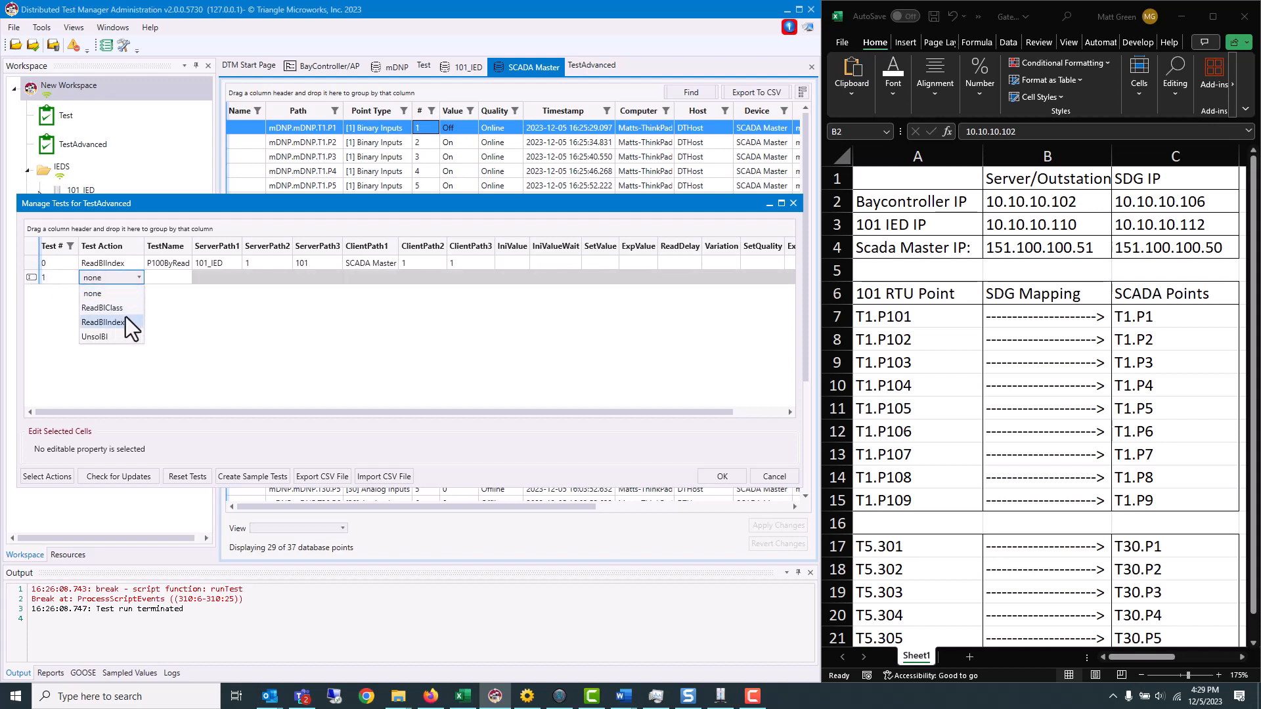
pyautogui.click(121, 308)
pyautogui.click(172, 277)
pyautogui.write('P101')
pyautogui.click(163, 262)
pyautogui.click(224, 280)
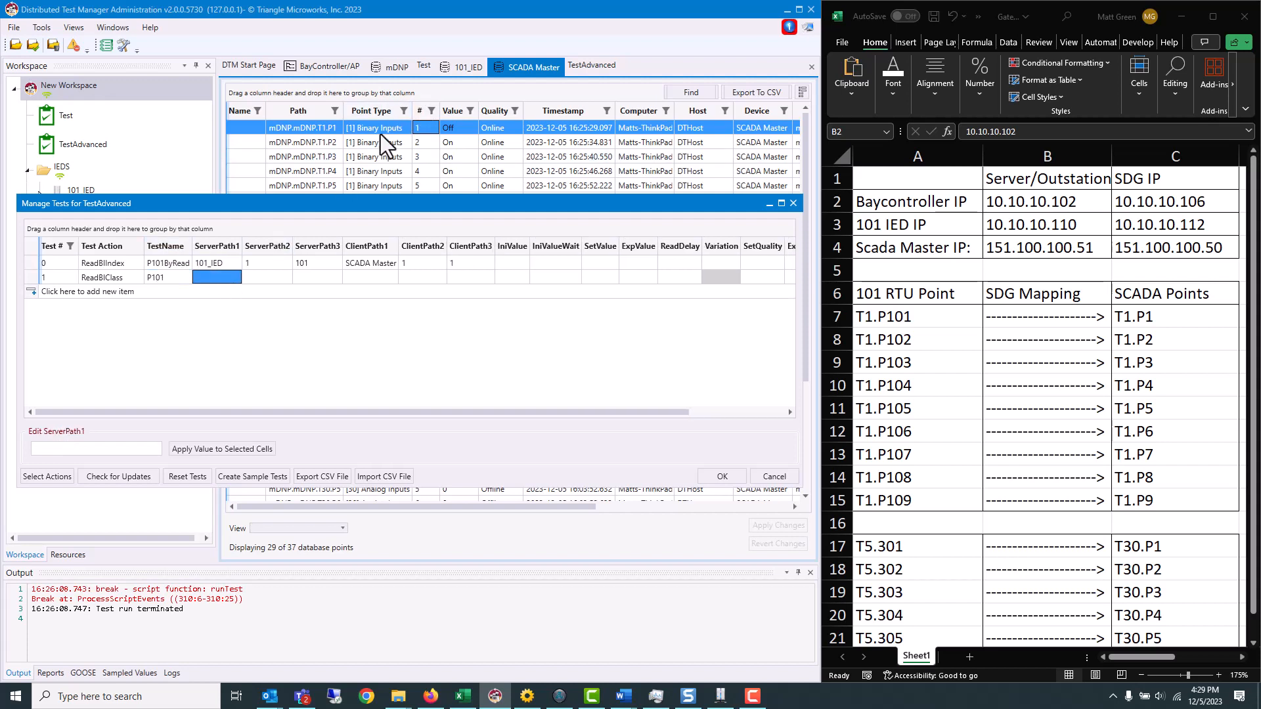
# Map the ReadBIClass test from 101_IED point T1.P101 to SCADA Master point T1.P1 and review its parameter columns
pyautogui.moveTo(380, 128); pyautogui.dragTo(384, 277)
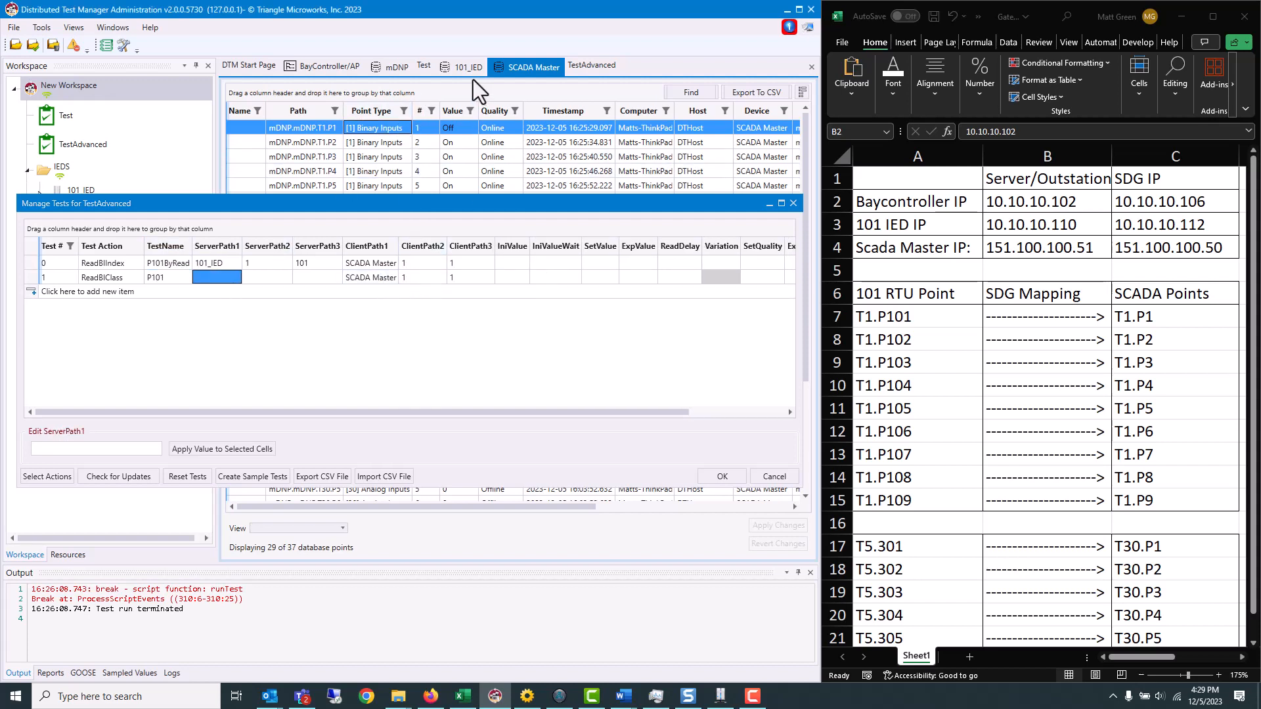
pyautogui.click(463, 71)
pyautogui.moveTo(424, 142); pyautogui.dragTo(274, 277)
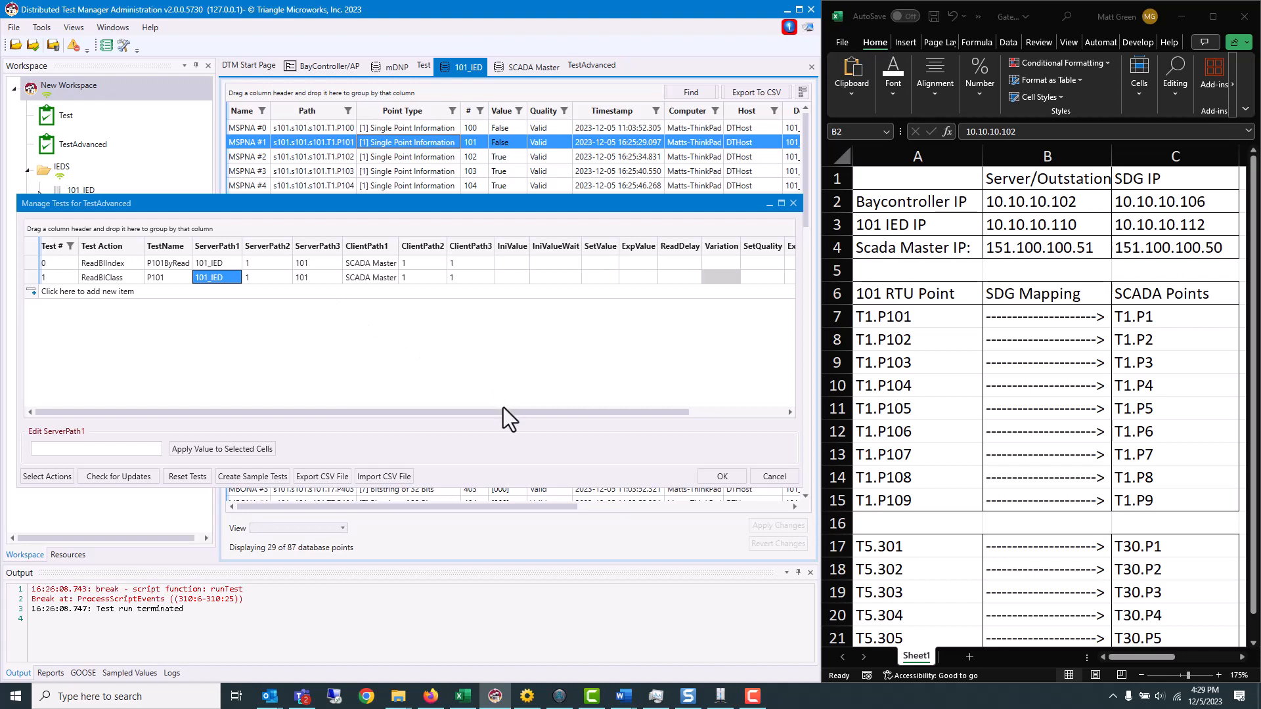
pyautogui.moveTo(507, 414); pyautogui.dragTo(669, 414)
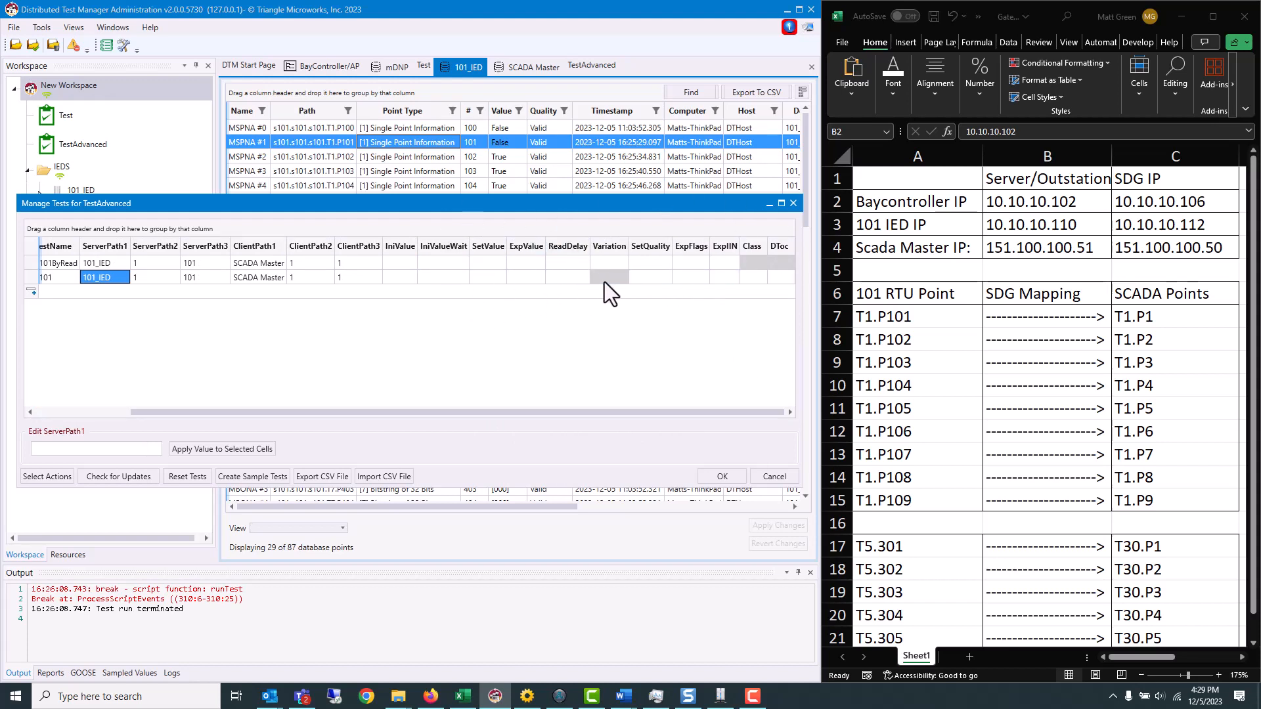
pyautogui.moveTo(750, 282)
pyautogui.moveTo(681, 411); pyautogui.dragTo(89, 362)
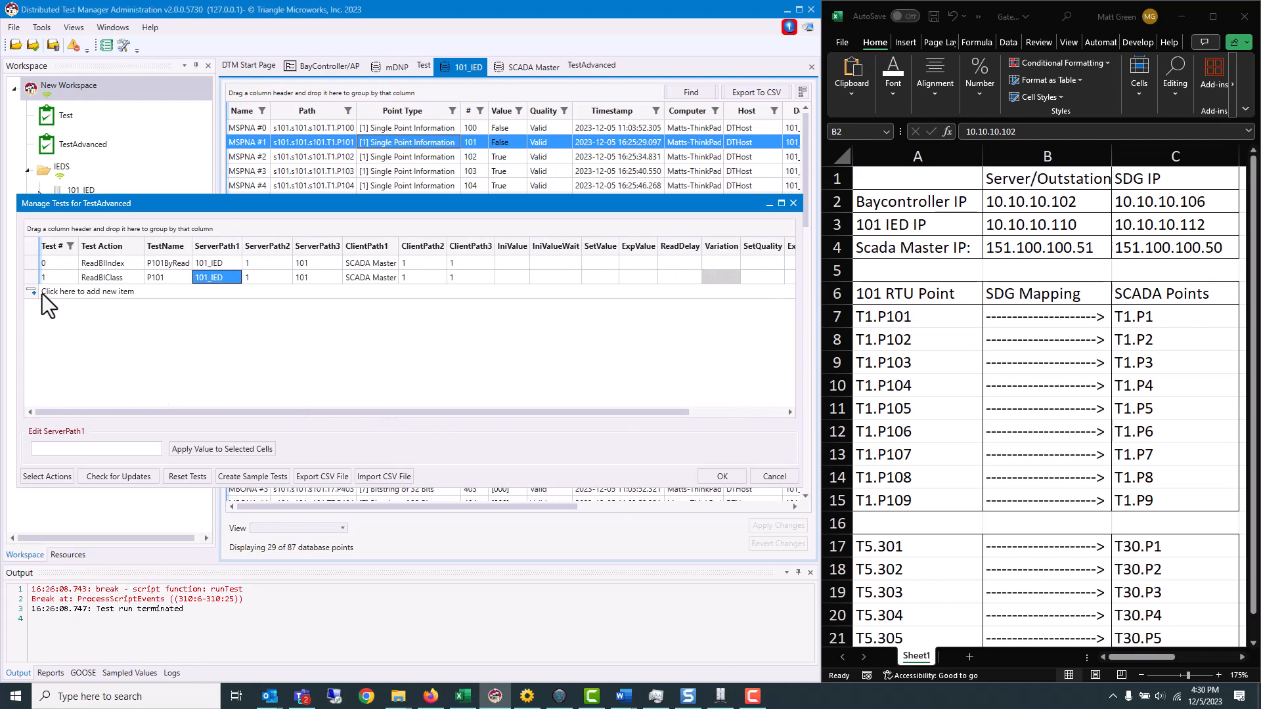
# Add a third test with the UnsolBI action and name it P101ByUnsol
pyautogui.click(61, 293)
pyautogui.click(112, 292)
pyautogui.click(111, 293)
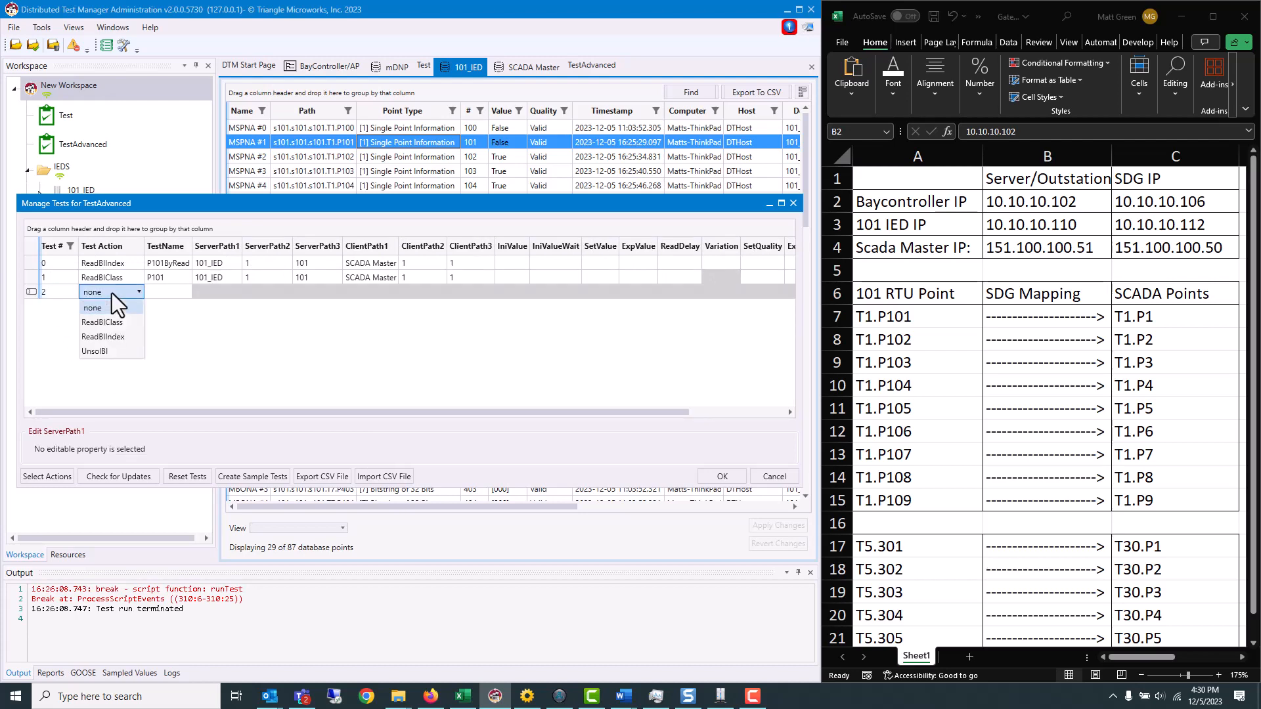
pyautogui.click(113, 351)
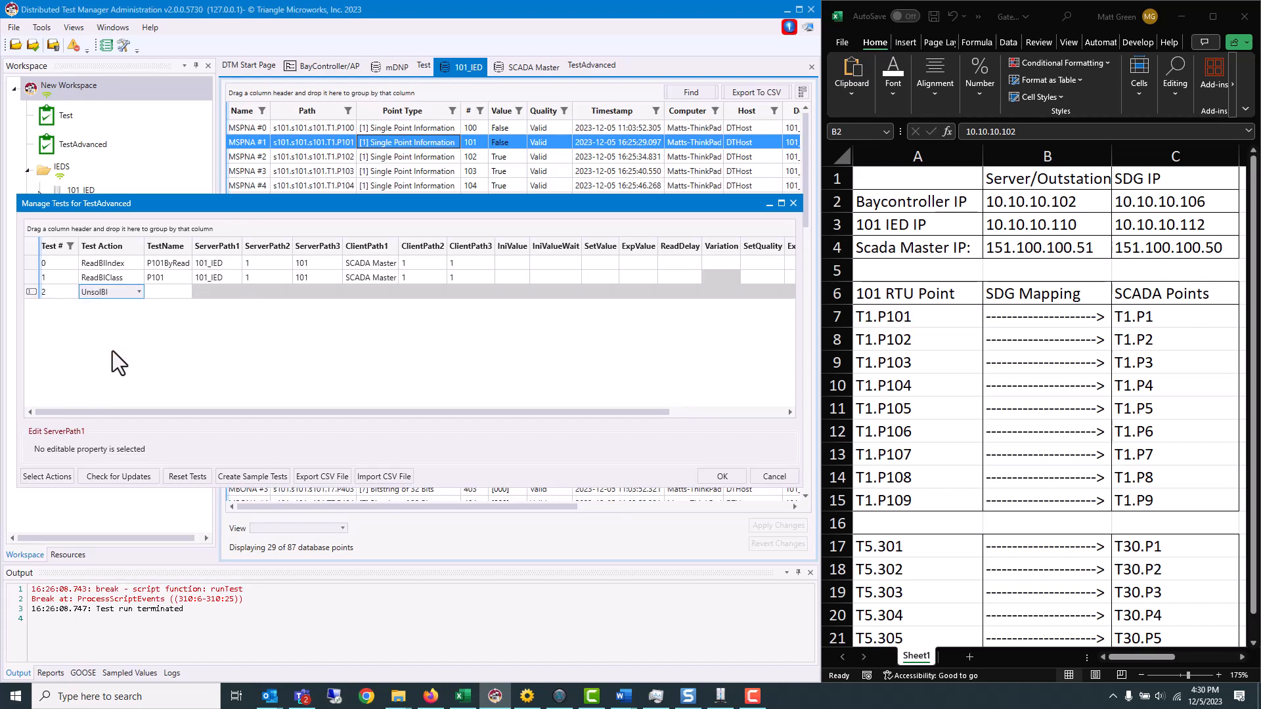
pyautogui.click(159, 292)
pyautogui.write('P1')
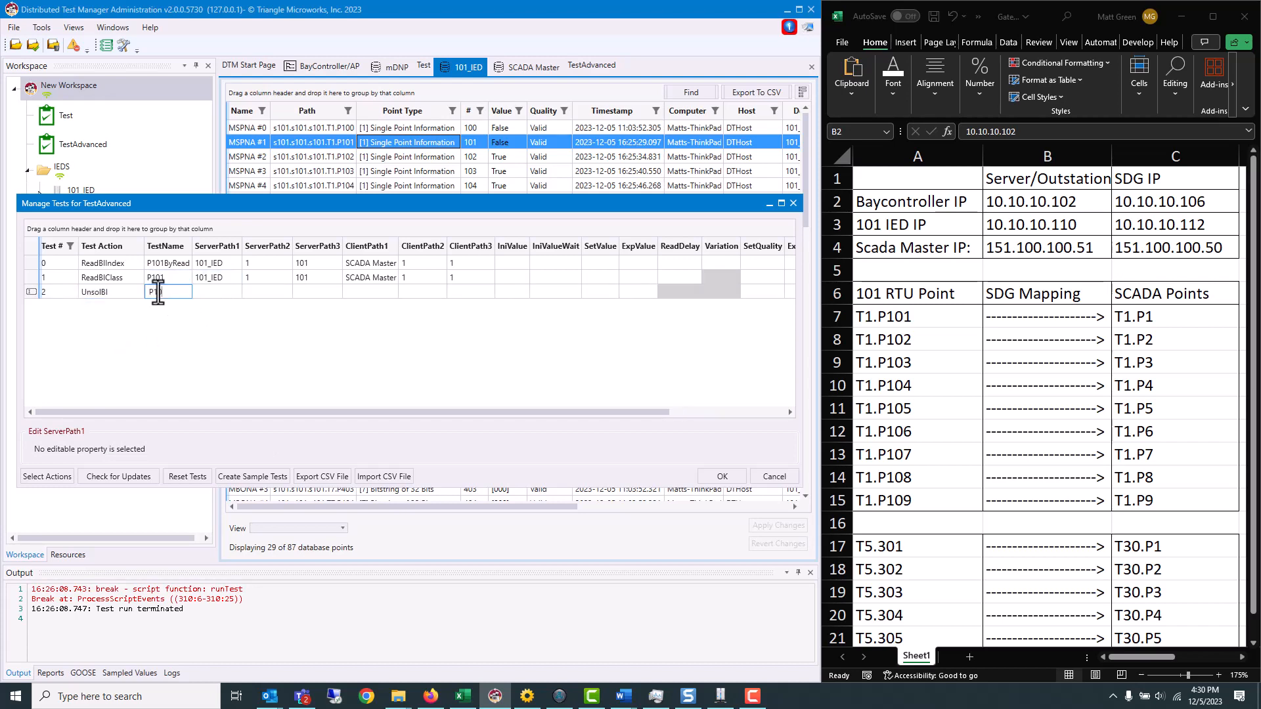
pyautogui.write('01ByUnsol')
# Map the UnsolBI test from 101_IED point T1.P101 to SCADA Master point T1.P1 and save the TestAdvanced test list
pyautogui.moveTo(443, 138); pyautogui.dragTo(263, 290)
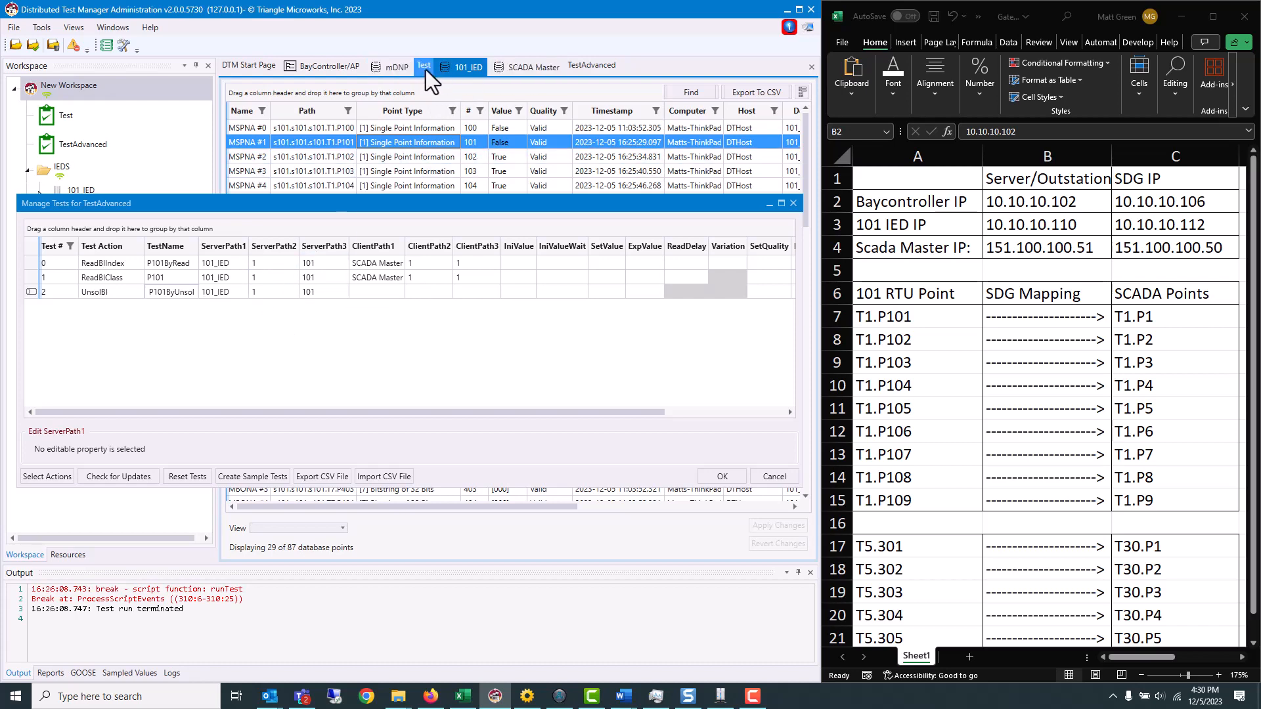
pyautogui.click(540, 67)
pyautogui.moveTo(399, 131); pyautogui.dragTo(376, 287)
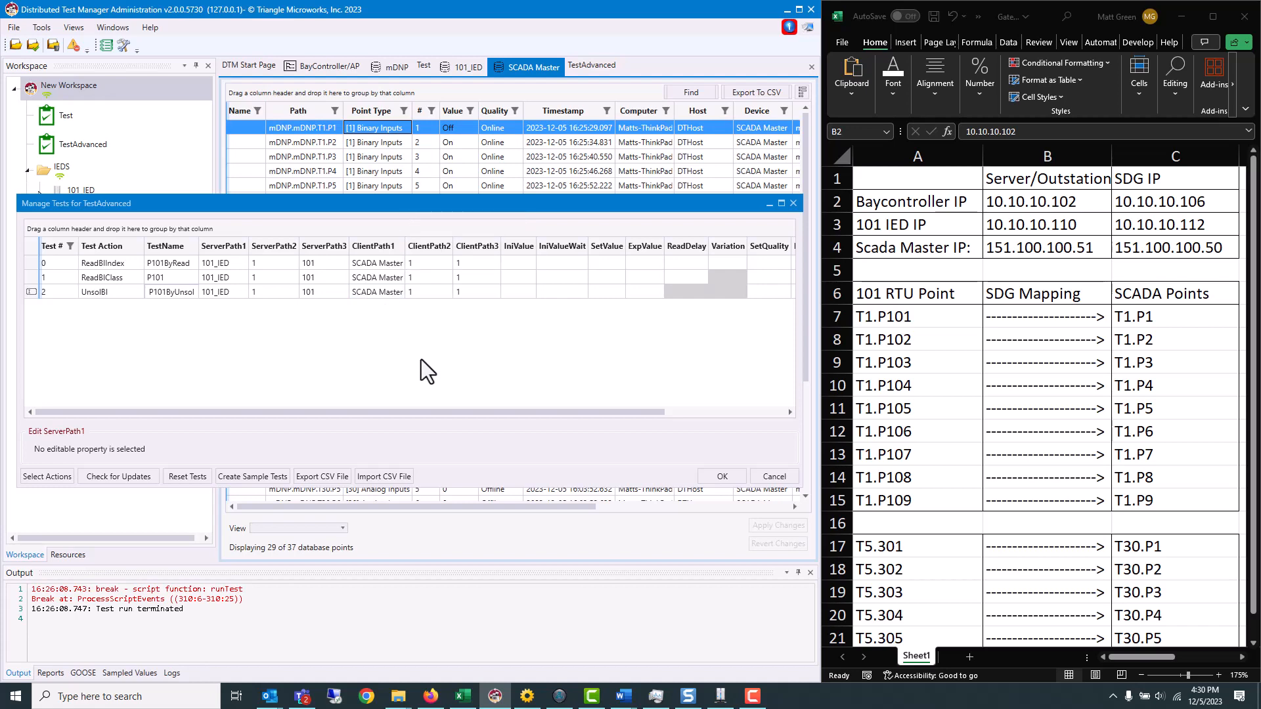
pyautogui.moveTo(463, 413); pyautogui.dragTo(670, 413)
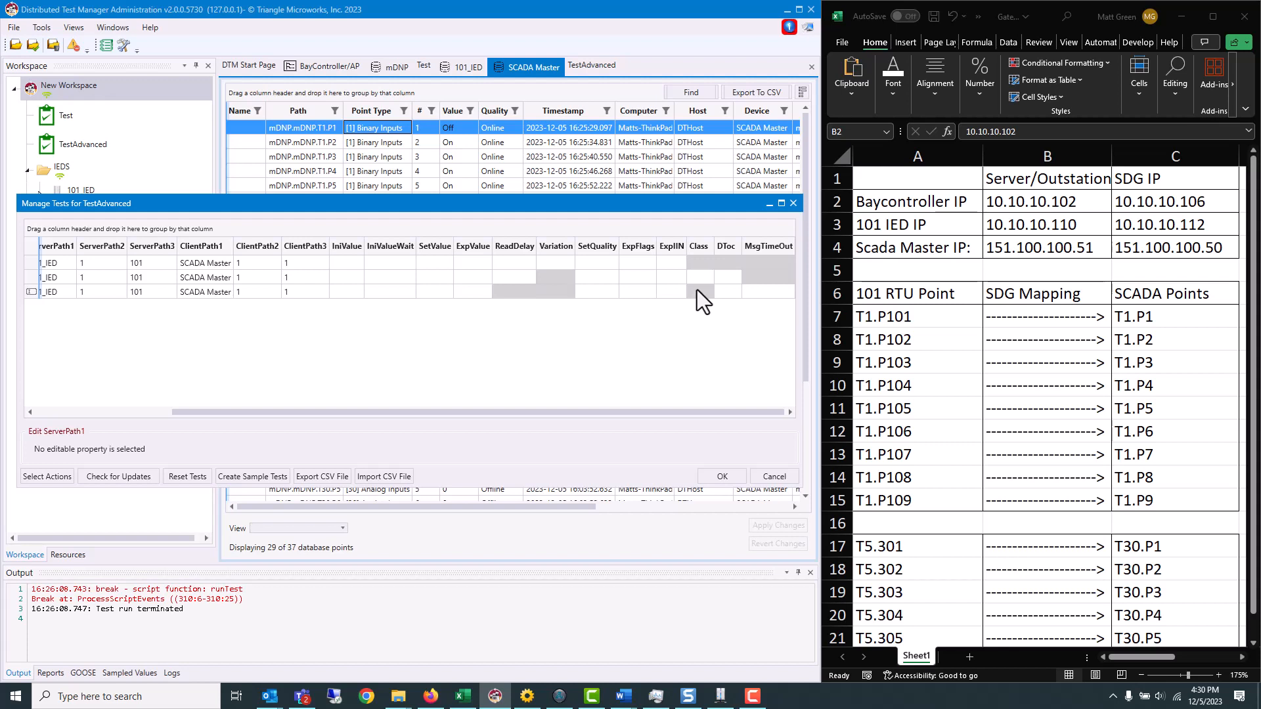
pyautogui.click(727, 473)
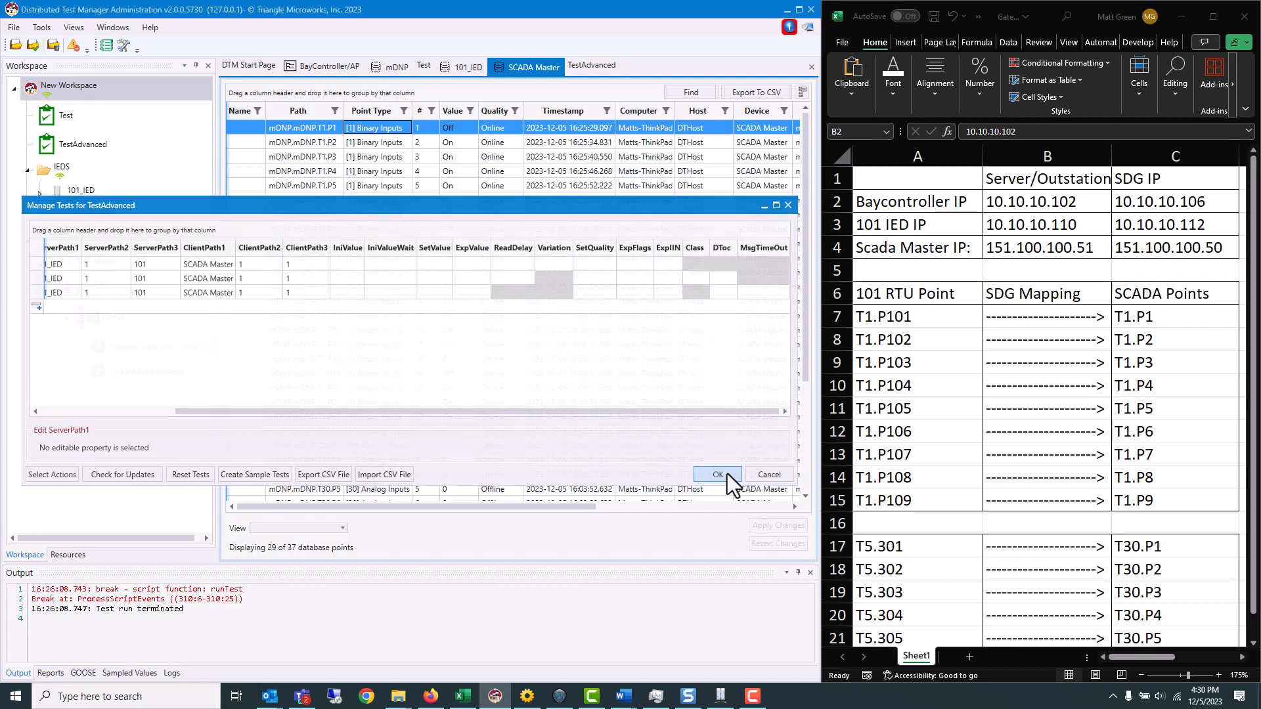
# Run all the TestAdvanced tests and examine the description and log of the ReadBIClass test
pyautogui.click(593, 65)
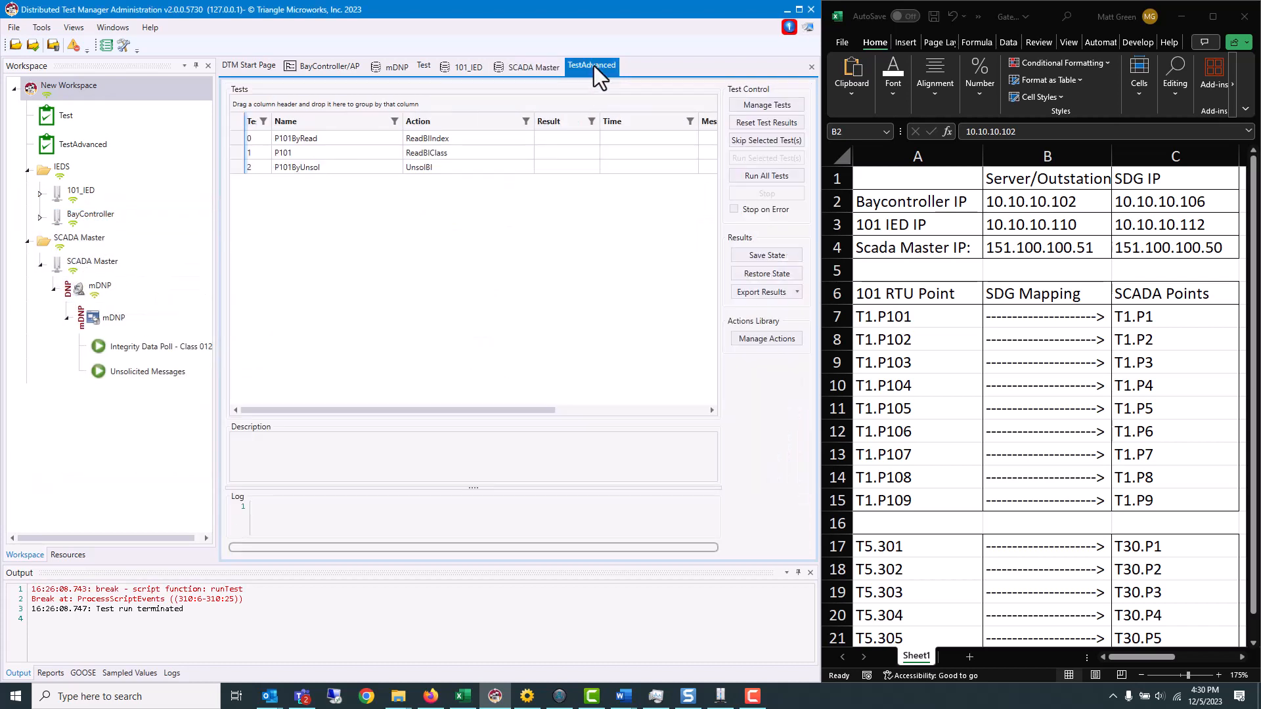
pyautogui.click(506, 137)
pyautogui.click(762, 176)
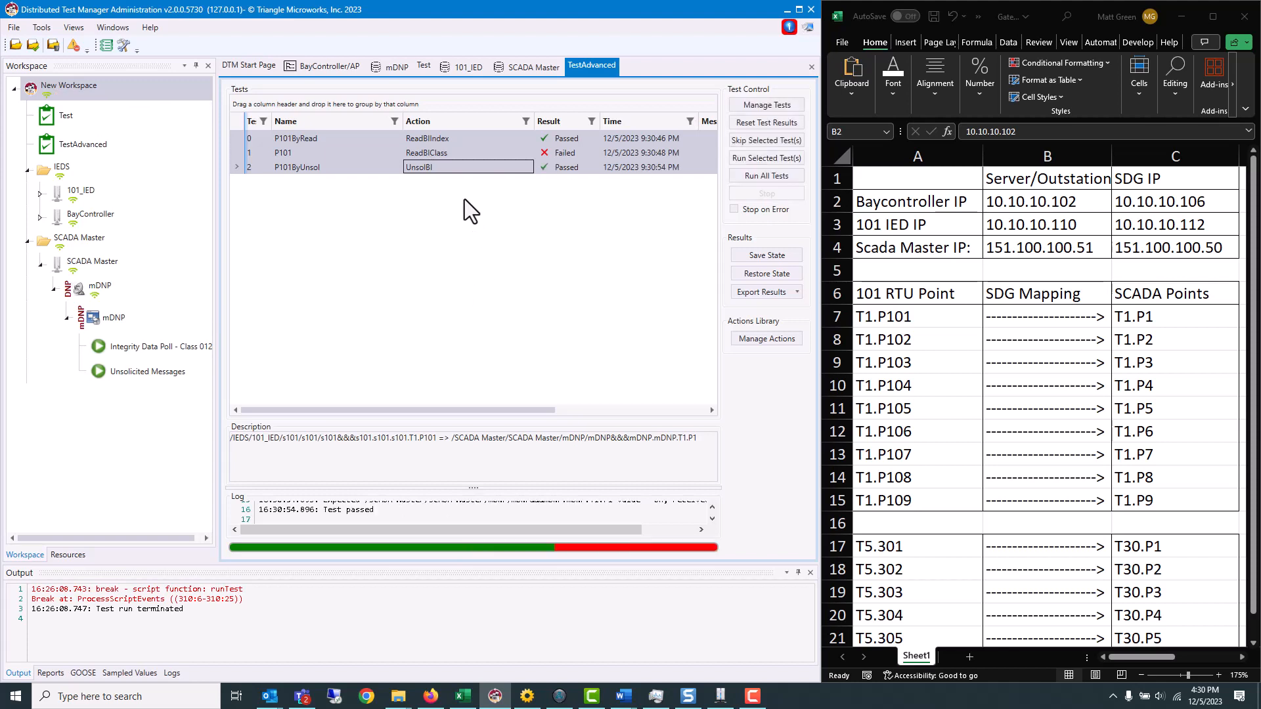
pyautogui.click(471, 153)
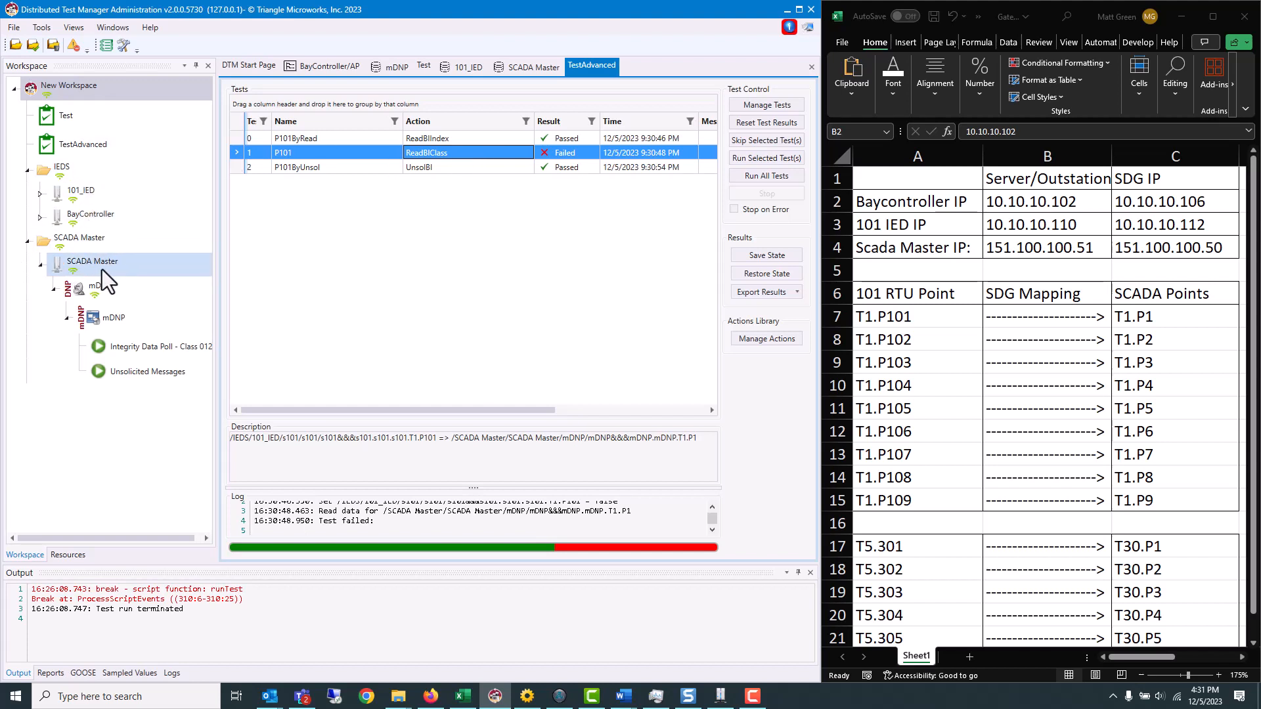
pyautogui.moveTo(102, 269)
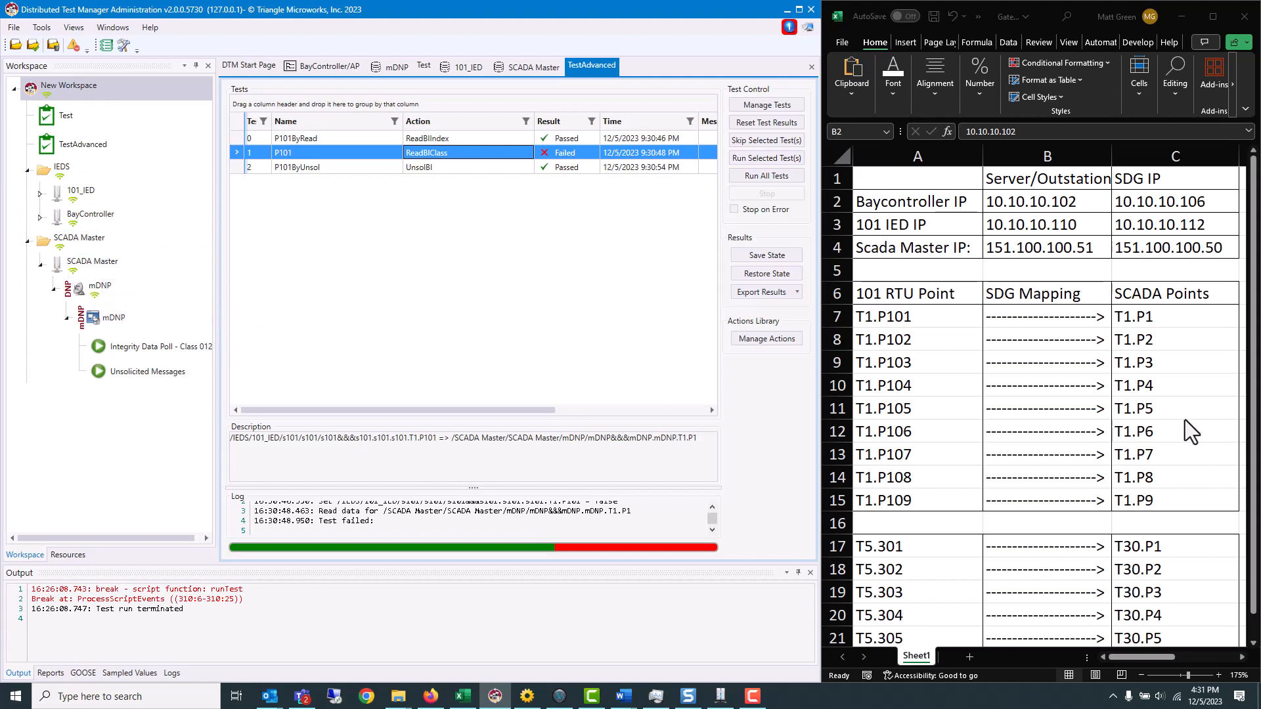